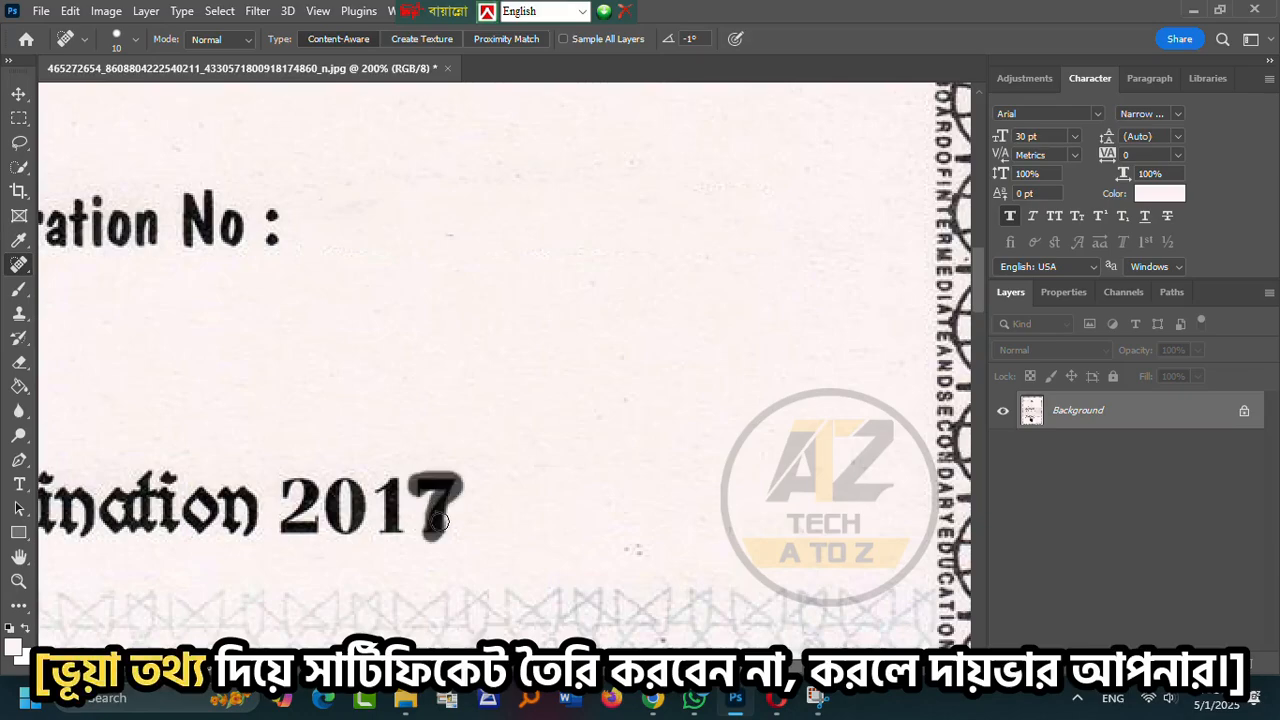
- Scroll and zoom the view from the examination year to the name line
{"action": "scroll", "coordinate": [780, 430], "scroll_direction": "left", "scroll_amount": 8}
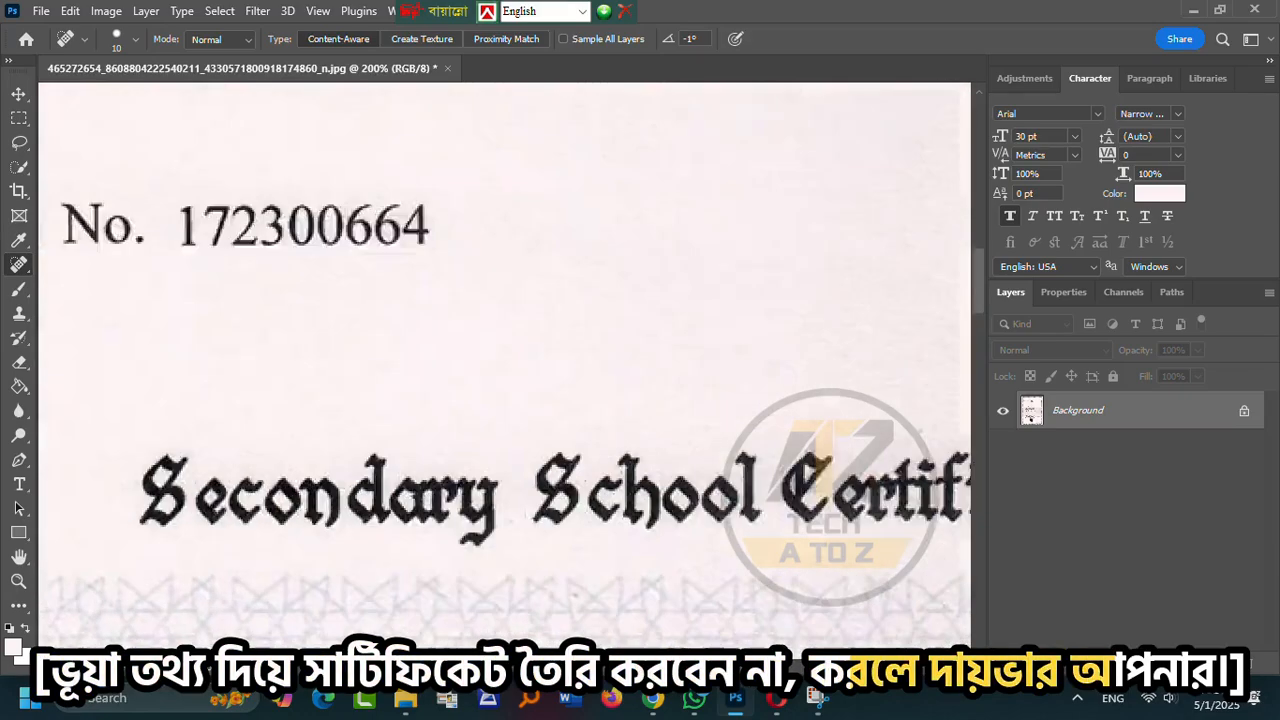
{"action": "scroll", "coordinate": [780, 430], "scroll_direction": "left", "scroll_amount": 8}
{"action": "key", "text": "z"}
{"action": "scroll", "coordinate": [509, 309], "scroll_direction": "down", "scroll_amount": 3}
{"action": "scroll", "coordinate": [509, 309], "scroll_direction": "up", "scroll_amount": 3}
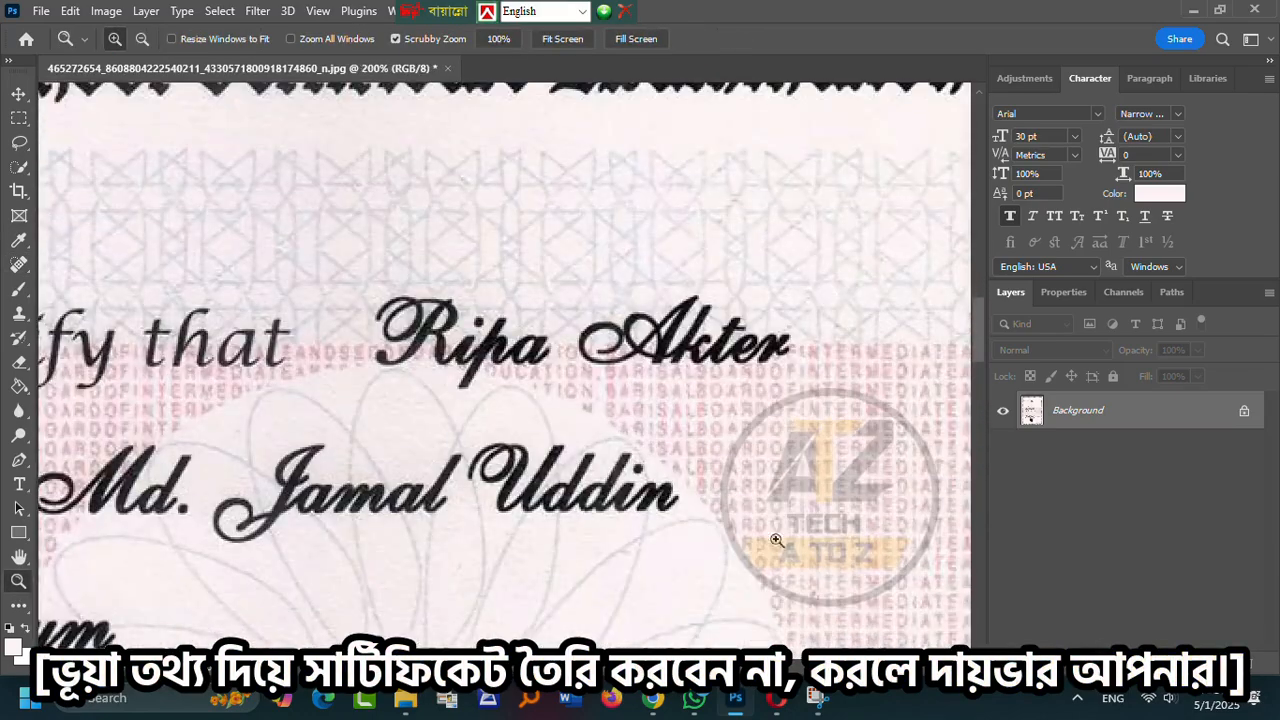
{"action": "scroll", "coordinate": [490, 320], "scroll_direction": "right", "scroll_amount": 5}
- Copy a blank strip of paper beside the name onto Layer 1 and move it over the name
{"action": "key", "text": "m"}
{"action": "left_click_drag", "start_coordinate": [831, 418], "coordinate": [938, 380]}
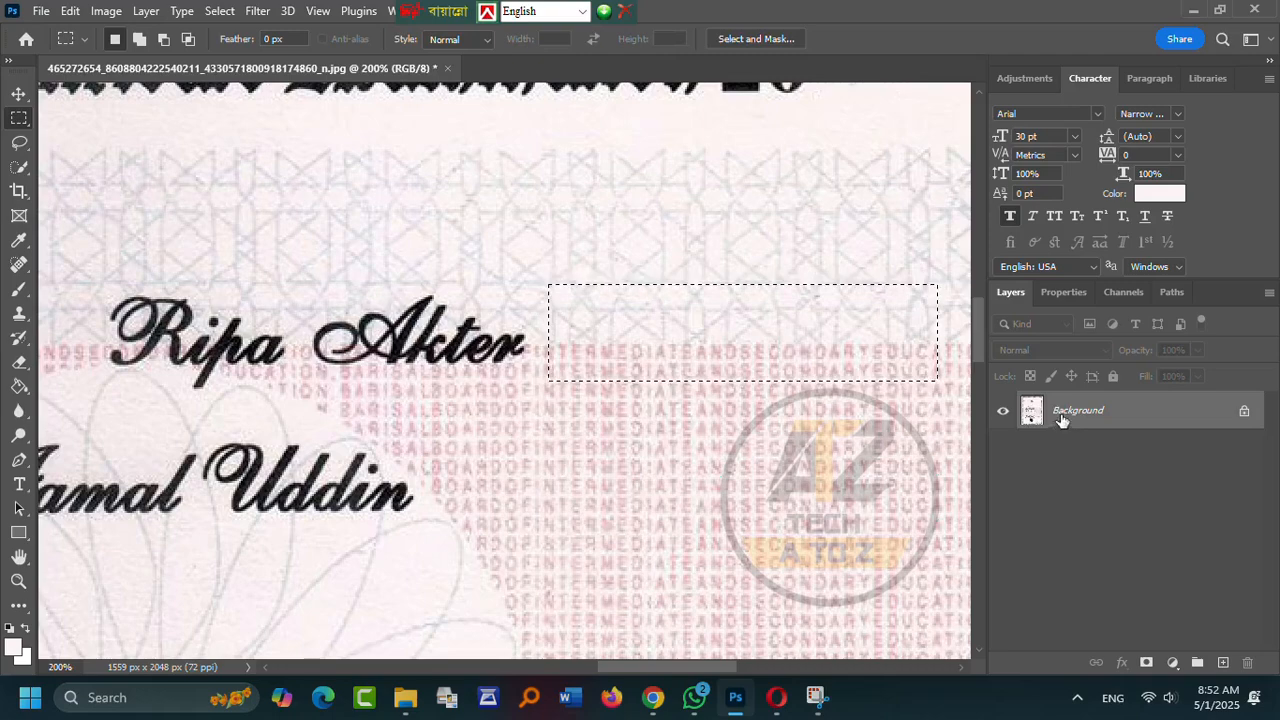
{"action": "key", "text": "ctrl+j"}
{"action": "key", "text": "v"}
{"action": "left_click_drag", "start_coordinate": [680, 360], "coordinate": [308, 364]}
{"action": "left_click_drag", "start_coordinate": [675, 668], "coordinate": [615, 668]}
{"action": "left_click_drag", "start_coordinate": [724, 348], "coordinate": [703, 346]}
{"action": "left_click_drag", "start_coordinate": [641, 668], "coordinate": [666, 668]}
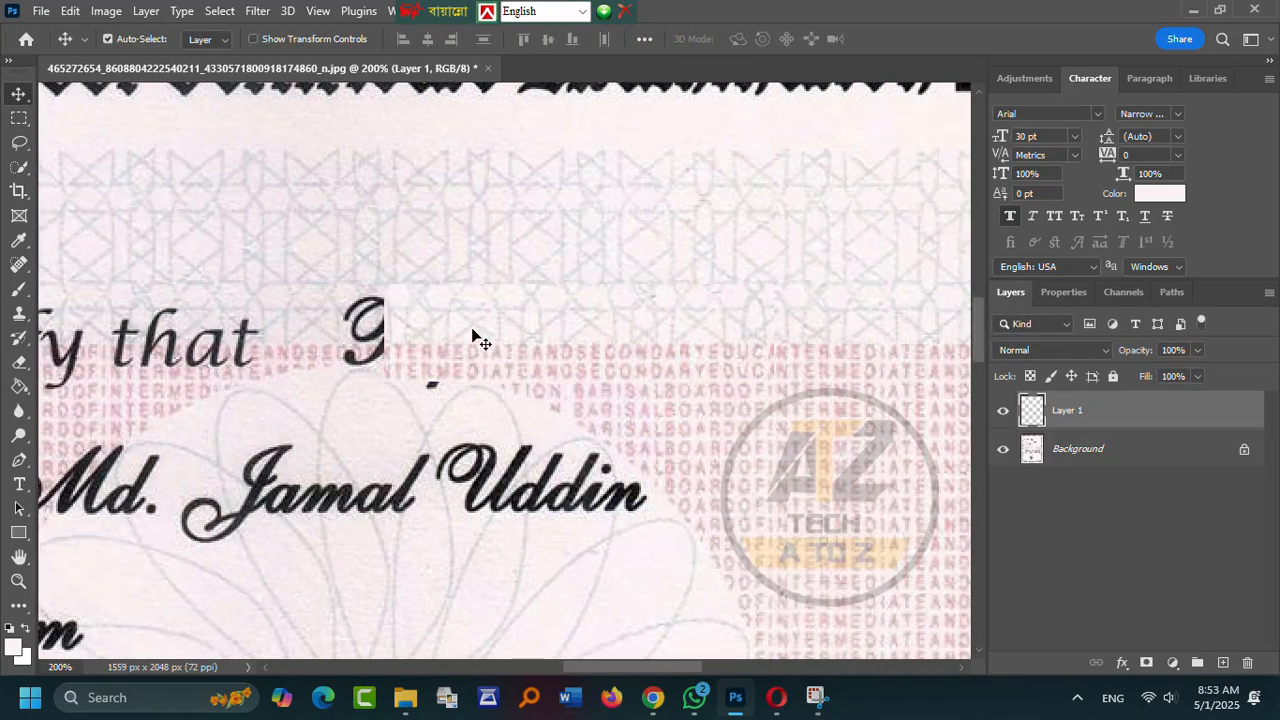
- Hide Layer 1 and make the Background layer the active layer
{"action": "left_click", "coordinate": [1003, 410]}
{"action": "scroll", "coordinate": [263, 363], "scroll_direction": "up", "scroll_amount": 2}
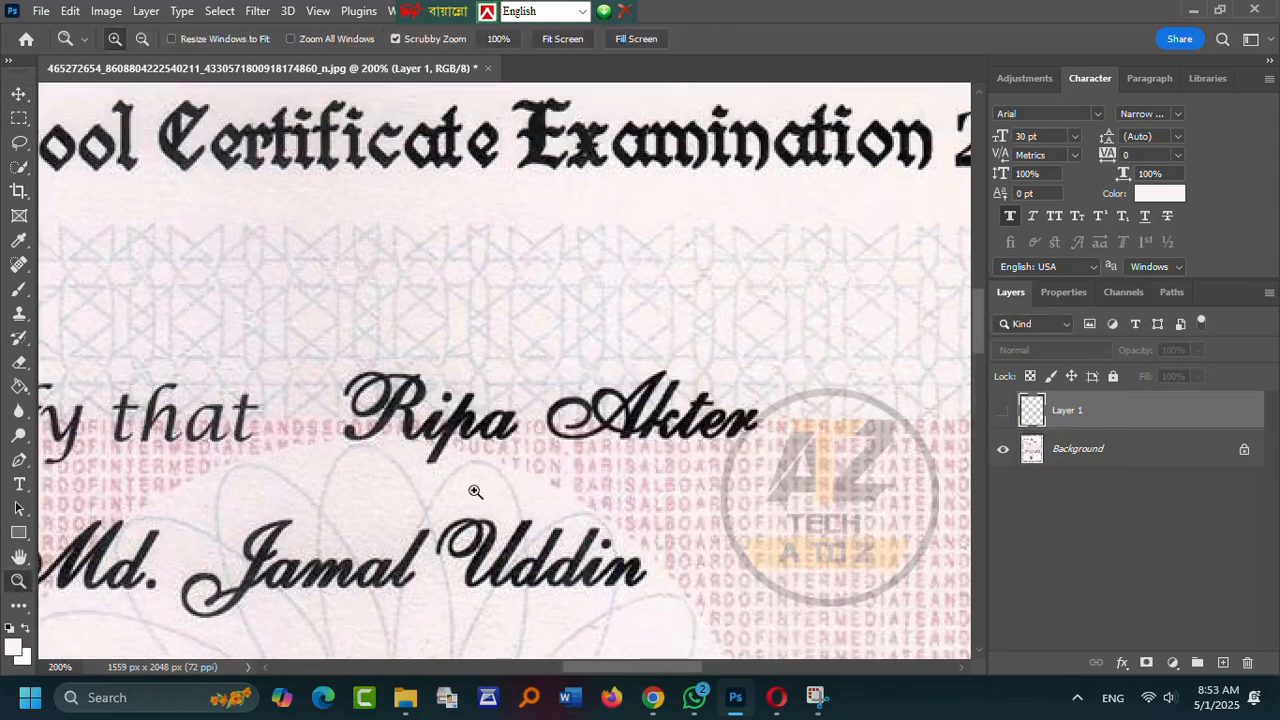
{"action": "key", "text": "s"}
{"action": "scroll", "coordinate": [409, 443], "scroll_direction": "up", "scroll_amount": 1}
{"action": "left_click", "coordinate": [1138, 446]}
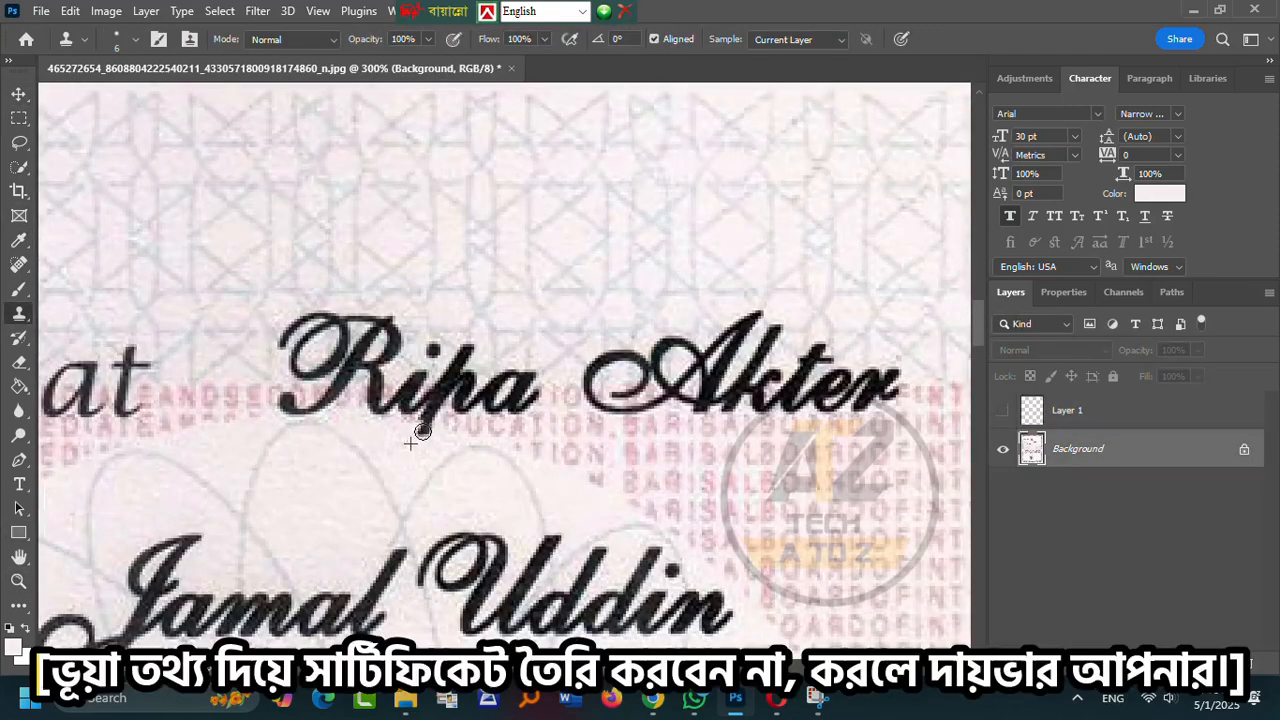
- Sample clean paper with an enlarged clone brush and paint out the student's name
{"action": "scroll", "coordinate": [408, 453], "scroll_direction": "up", "scroll_amount": 3}
{"action": "scroll", "coordinate": [330, 270], "scroll_direction": "down", "scroll_amount": 2}
{"action": "key", "text": "]"}
{"action": "key", "text": "]"}
{"action": "key", "text": "]"}
{"action": "key", "text": "]"}
{"action": "key", "text": "]"}
{"action": "key", "text": "]"}
{"action": "key", "text": "["}
{"action": "left_click", "coordinate": [231, 236], "text": "alt"}
{"action": "mouse_move", "coordinate": [286, 350]}
{"action": "left_mouse_down"}
{"action": "mouse_move", "coordinate": [334, 347]}
{"action": "mouse_move", "coordinate": [302, 371]}
{"action": "mouse_move", "coordinate": [470, 348]}
{"action": "mouse_move", "coordinate": [720, 372]}
{"action": "mouse_move", "coordinate": [760, 340]}
{"action": "left_mouse_up"}
{"action": "scroll", "coordinate": [366, 380], "scroll_direction": "up", "scroll_amount": 1}
{"action": "scroll", "coordinate": [781, 457], "scroll_direction": "down", "scroll_amount": 2}
{"action": "mouse_move", "coordinate": [882, 388]}
{"action": "left_mouse_down"}
{"action": "mouse_move", "coordinate": [707, 390]}
{"action": "mouse_move", "coordinate": [672, 422]}
{"action": "mouse_move", "coordinate": [604, 391]}
{"action": "mouse_move", "coordinate": [756, 383]}
{"action": "left_mouse_up"}
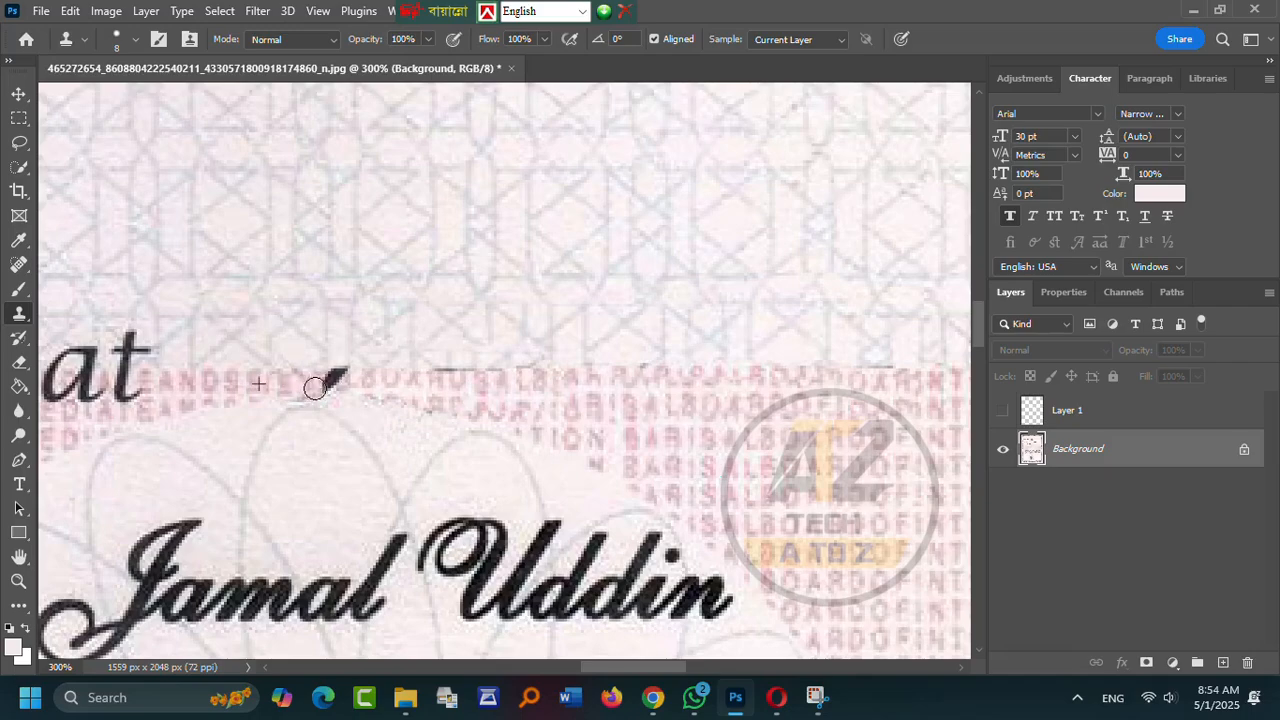
- Clone paper texture over the father's name, covering its M, d and J strokes
{"action": "left_click_drag", "start_coordinate": [646, 668], "coordinate": [567, 668]}
{"action": "scroll", "coordinate": [478, 452], "scroll_direction": "down", "scroll_amount": 3}
{"action": "left_click_drag", "start_coordinate": [480, 422], "coordinate": [600, 375]}
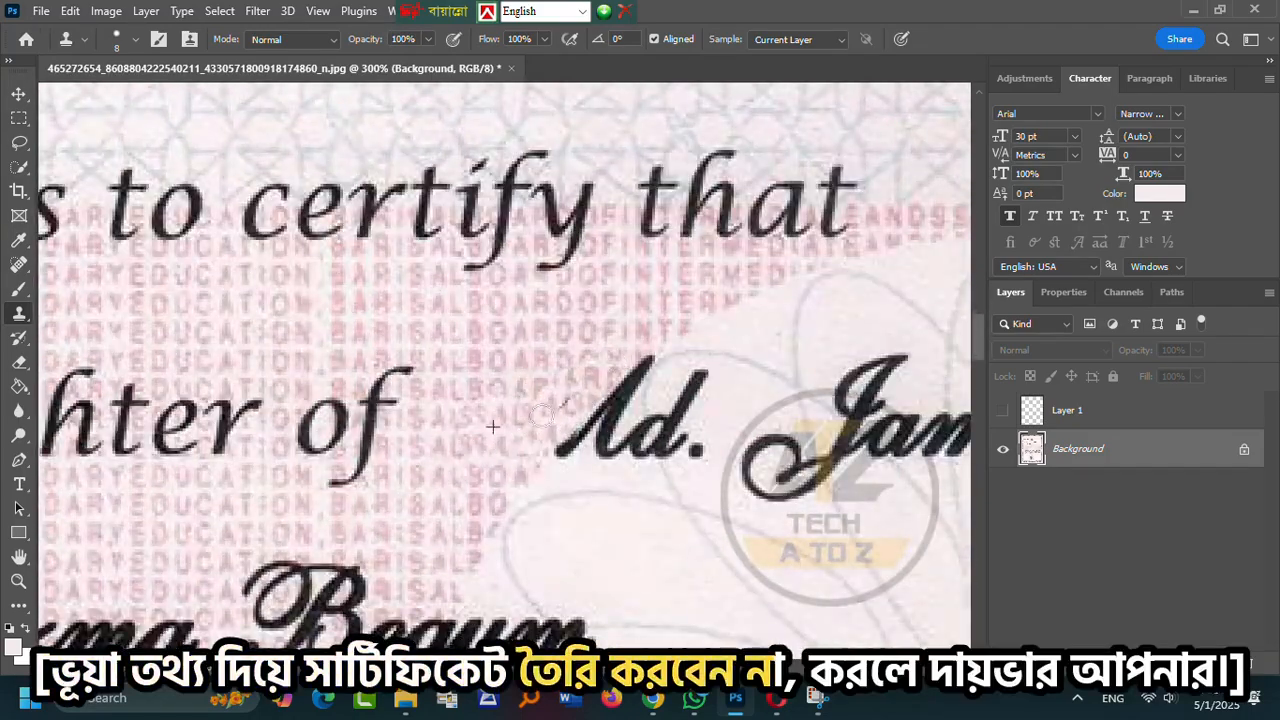
{"action": "scroll", "coordinate": [584, 455], "scroll_direction": "up", "scroll_amount": 5}
{"action": "left_click_drag", "start_coordinate": [805, 310], "coordinate": [759, 387]}
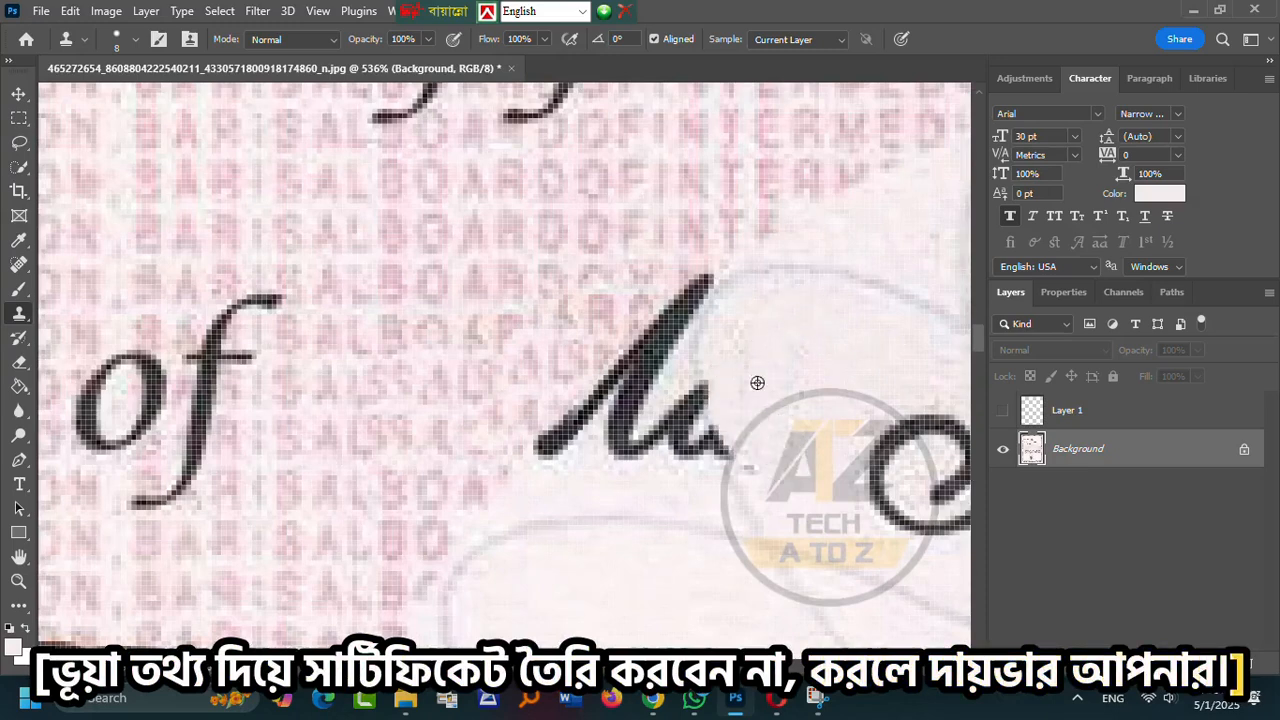
{"action": "left_click_drag", "start_coordinate": [608, 458], "coordinate": [658, 436]}
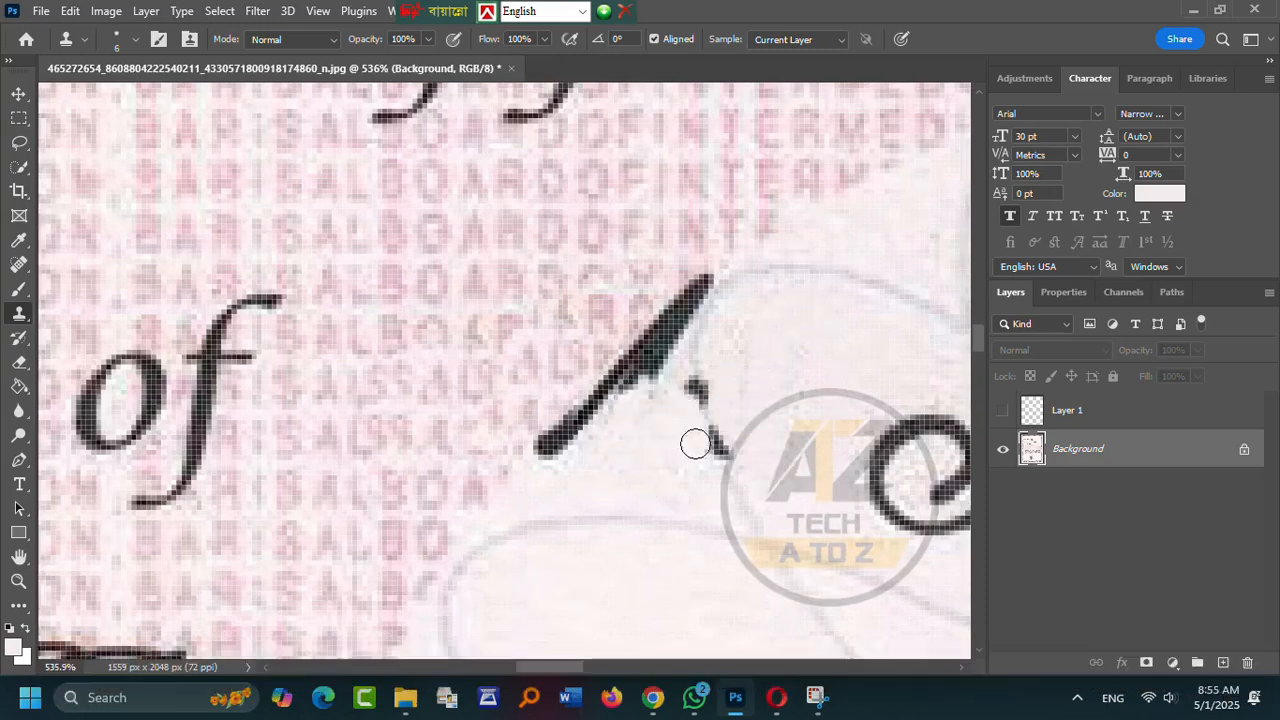
{"action": "scroll", "coordinate": [689, 444], "scroll_direction": "up", "scroll_amount": 2}
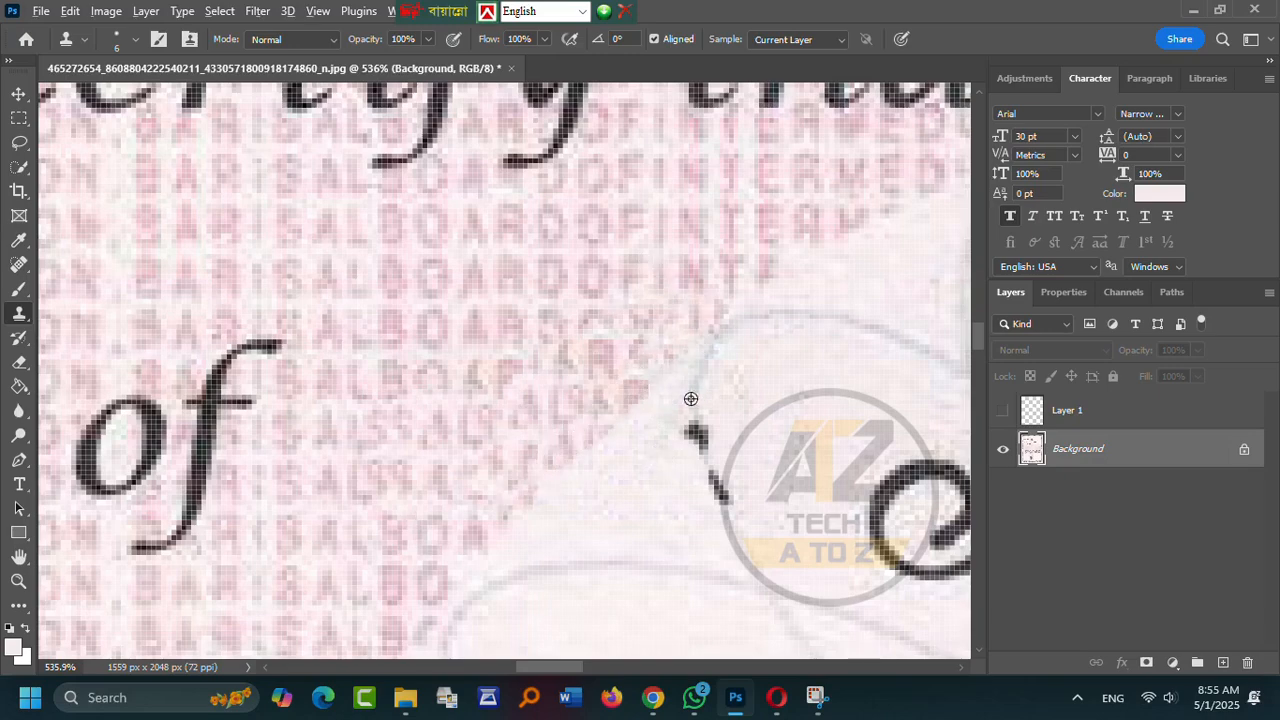
{"action": "scroll", "coordinate": [520, 511], "scroll_direction": "down", "scroll_amount": 5}
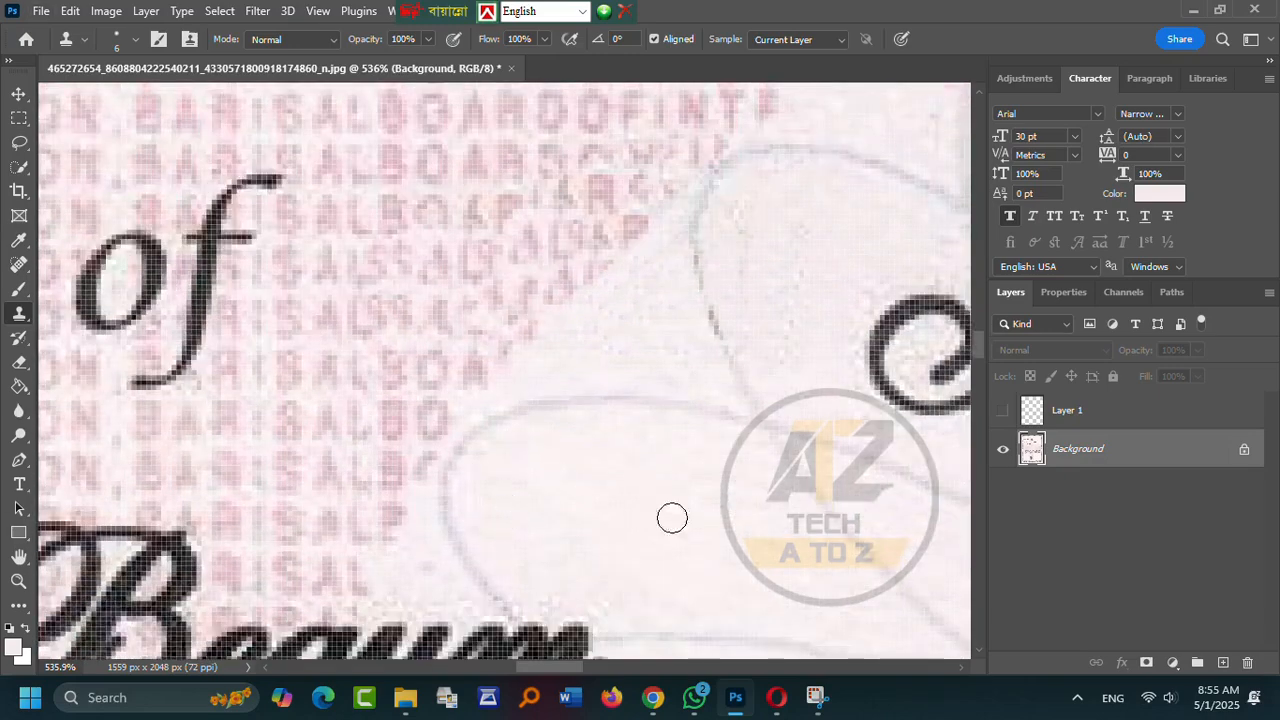
{"action": "scroll", "coordinate": [521, 477], "scroll_direction": "right", "scroll_amount": 5}
{"action": "left_click_drag", "start_coordinate": [532, 400], "coordinate": [519, 405]}
{"action": "mouse_move", "coordinate": [520, 494]}
{"action": "left_mouse_down"}
{"action": "mouse_move", "coordinate": [589, 434]}
{"action": "mouse_move", "coordinate": [581, 472]}
{"action": "mouse_move", "coordinate": [644, 439]}
{"action": "mouse_move", "coordinate": [679, 460]}
{"action": "mouse_move", "coordinate": [683, 411]}
{"action": "left_mouse_up"}
{"action": "scroll", "coordinate": [652, 378], "scroll_direction": "up", "scroll_amount": 1}
{"action": "mouse_move", "coordinate": [668, 314]}
{"action": "left_mouse_down"}
{"action": "mouse_move", "coordinate": [773, 318]}
{"action": "mouse_move", "coordinate": [661, 338]}
{"action": "left_mouse_up"}
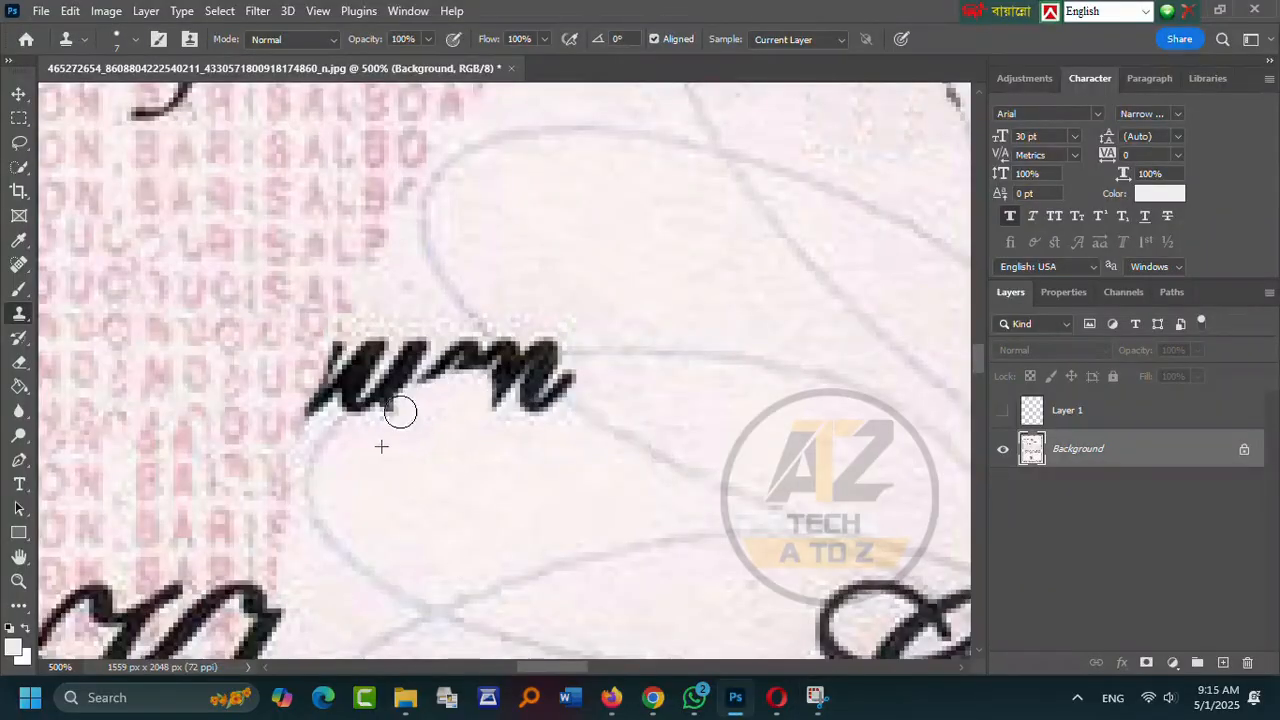
- Shrink the clone brush and stamp out the leftover dark knot and stroke of the name
{"action": "left_click", "coordinate": [348, 387]}
{"action": "key", "text": "["}
{"action": "key", "text": "["}
{"action": "left_click", "coordinate": [543, 342]}
{"action": "left_click", "coordinate": [594, 423], "text": "alt"}
{"action": "left_click", "coordinate": [540, 364]}
{"action": "left_click", "coordinate": [468, 420], "text": "alt"}
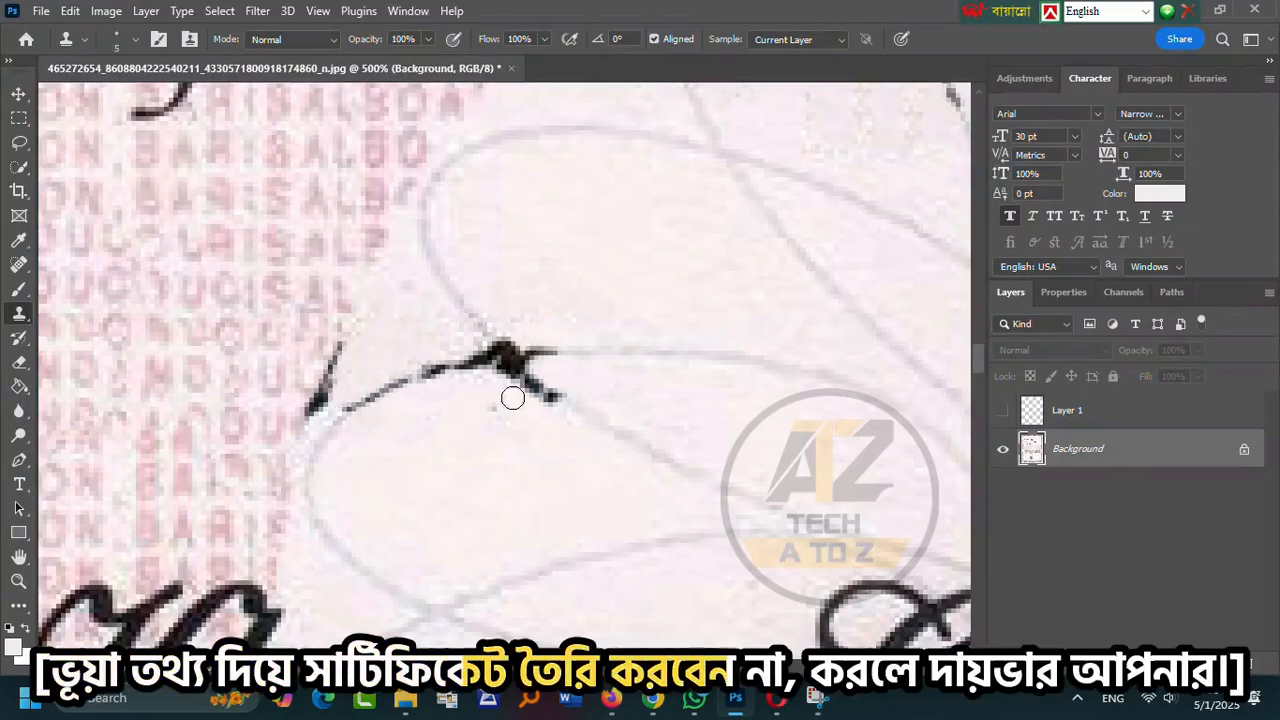
{"action": "left_click", "coordinate": [505, 373]}
{"action": "left_click", "coordinate": [508, 274], "text": "alt"}
{"action": "left_click", "coordinate": [538, 337]}
{"action": "left_click", "coordinate": [536, 474], "text": "alt"}
{"action": "left_click", "coordinate": [547, 411]}
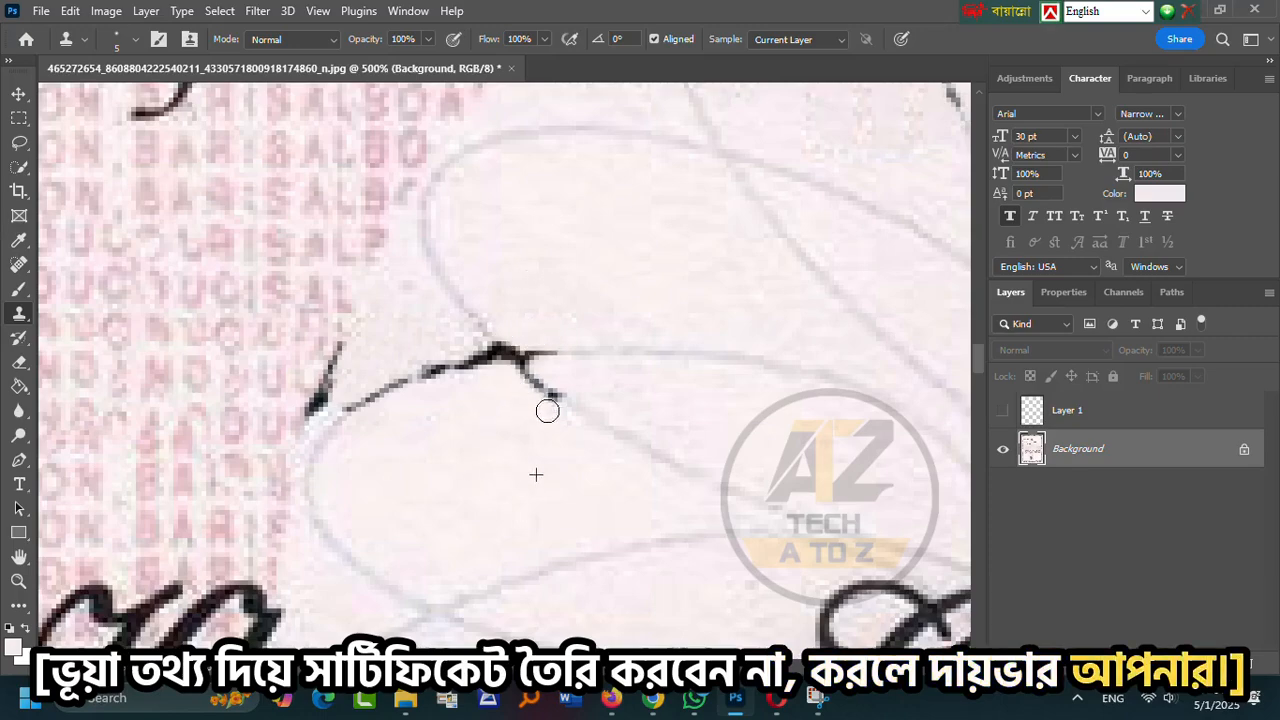
{"action": "left_click", "coordinate": [469, 349]}
{"action": "scroll", "coordinate": [500, 370], "scroll_direction": "up", "scroll_amount": 1}
{"action": "scroll", "coordinate": [383, 297], "scroll_direction": "down", "scroll_amount": 3}
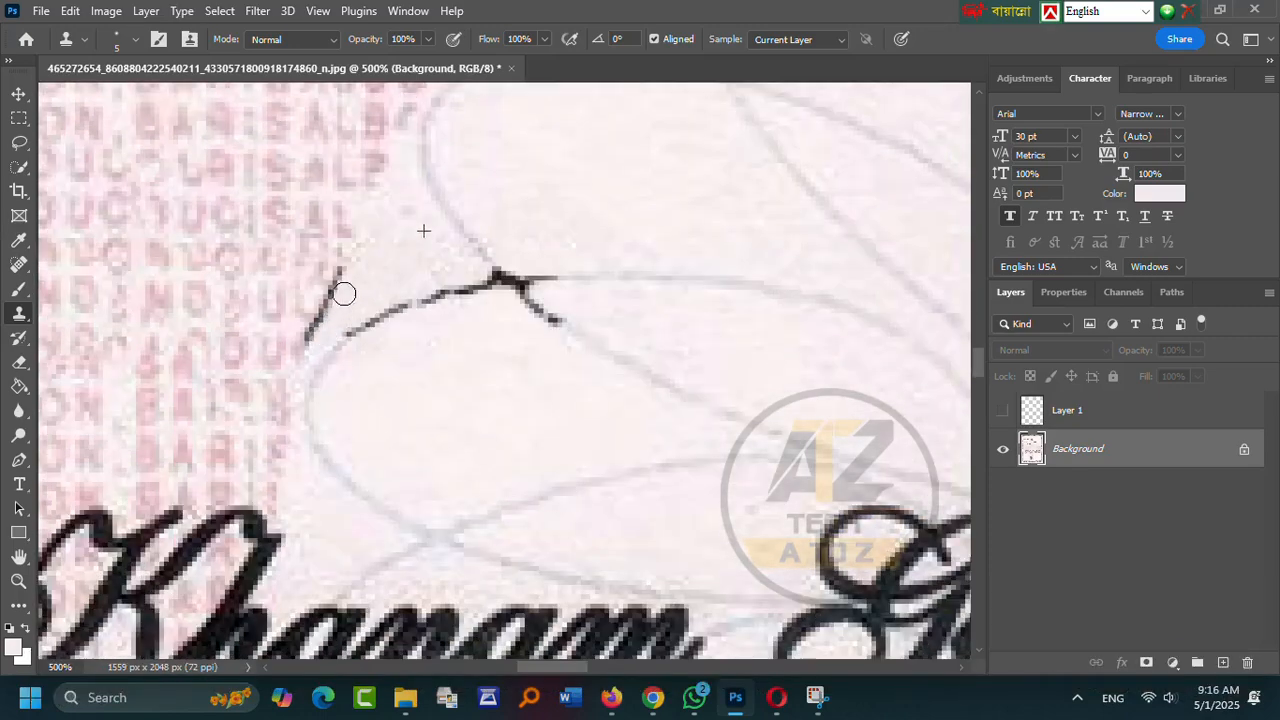
- Sample clean paper beside the G and start cloning over Girl's in the school name
{"action": "left_click_drag", "start_coordinate": [313, 312], "coordinate": [339, 266]}
{"action": "scroll", "coordinate": [489, 491], "scroll_direction": "down", "scroll_amount": 2}
{"action": "left_click_drag", "start_coordinate": [559, 665], "coordinate": [589, 655]}
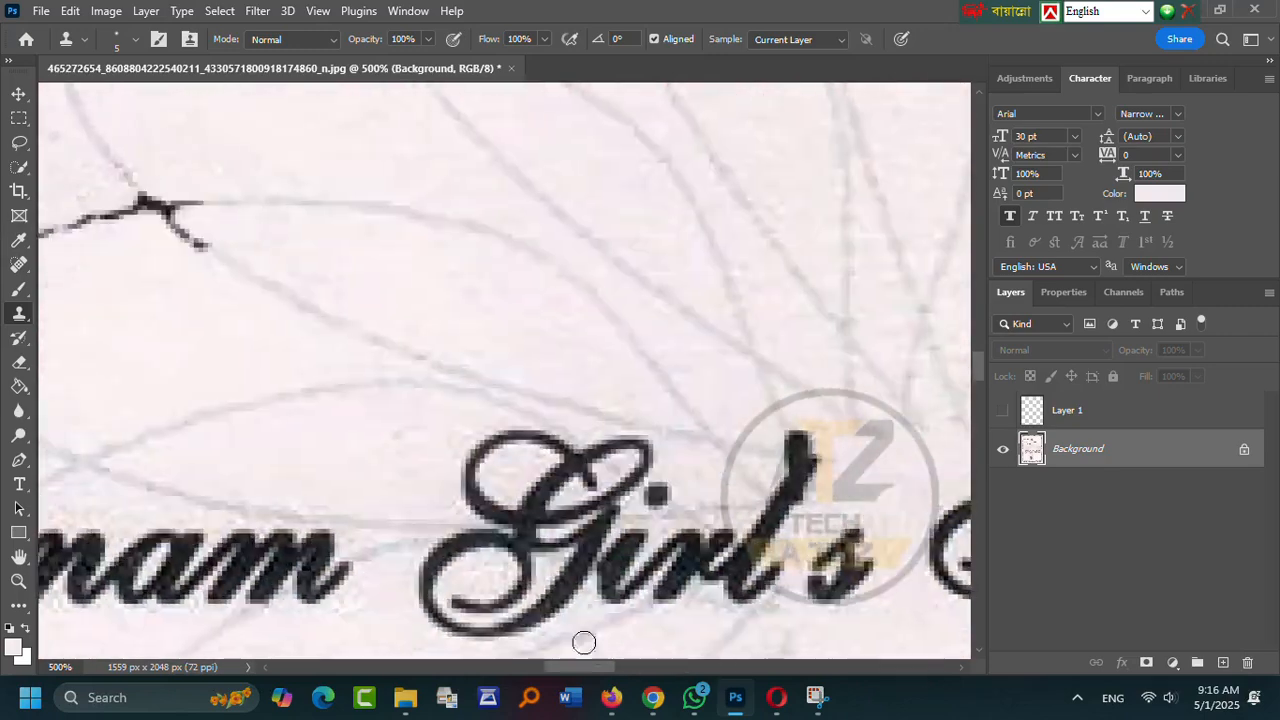
{"action": "scroll", "coordinate": [480, 440], "scroll_direction": "down", "scroll_amount": 1}
{"action": "left_click", "coordinate": [398, 405], "text": "alt"}
{"action": "left_click_drag", "start_coordinate": [478, 393], "coordinate": [526, 382]}
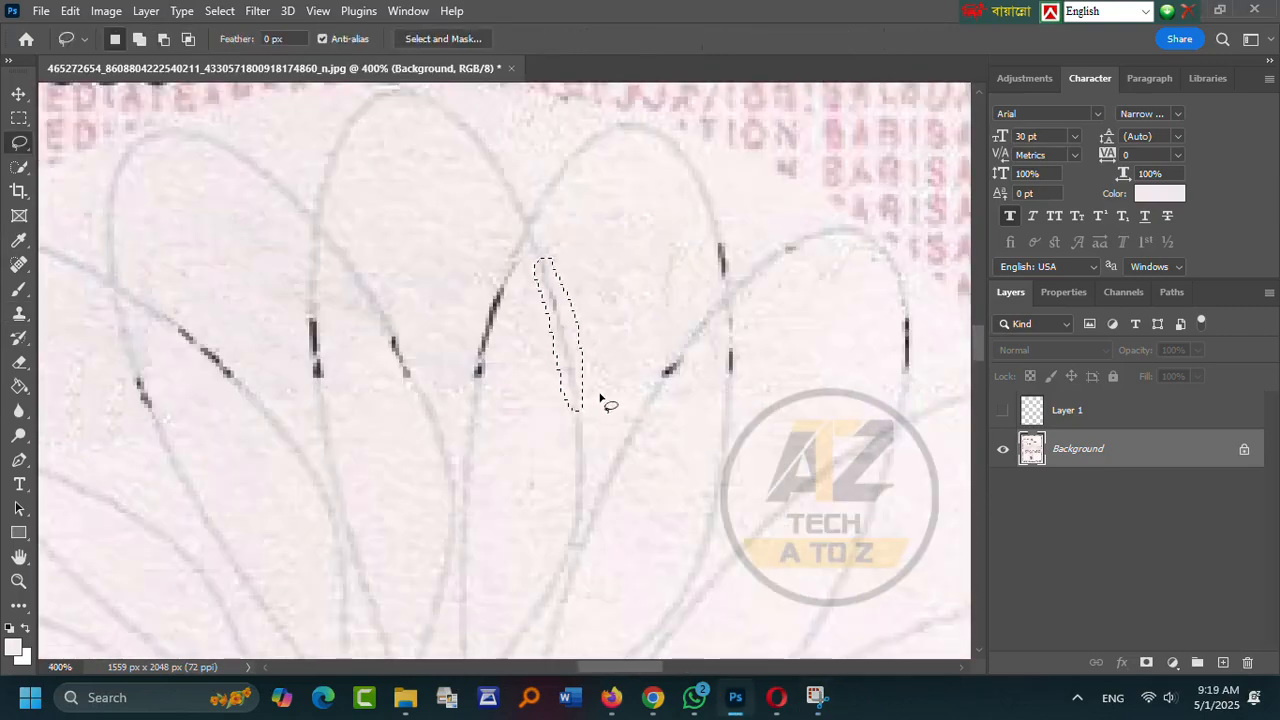
- Copy the selected line piece to a new layer, flip it and place it over the dark line
{"action": "key", "text": "ctrl+j"}
{"action": "key", "text": "v"}
{"action": "key", "text": "ctrl+t"}
{"action": "right_click", "coordinate": [528, 356]}
{"action": "left_click", "coordinate": [585, 645]}
{"action": "mouse_move", "coordinate": [525, 336]}
{"action": "left_mouse_down"}
{"action": "mouse_move", "coordinate": [480, 340]}
{"action": "mouse_move", "coordinate": [682, 383]}
{"action": "left_mouse_up"}
{"action": "key", "text": "Return"}
- Place two copies over the next dark segments, rotating each to follow the curve
{"action": "key", "text": "ctrl+t"}
{"action": "left_click_drag", "start_coordinate": [728, 300], "coordinate": [771, 311]}
{"action": "left_click_drag", "start_coordinate": [677, 412], "coordinate": [380, 392]}
{"action": "key", "text": "Return"}
{"action": "scroll", "coordinate": [660, 400], "scroll_direction": "down", "scroll_amount": 1}
{"action": "scroll", "coordinate": [690, 380], "scroll_direction": "up", "scroll_amount": 2}
{"action": "key", "text": "ctrl+t"}
{"action": "left_click_drag", "start_coordinate": [411, 315], "coordinate": [349, 337]}
{"action": "key", "text": "Return"}
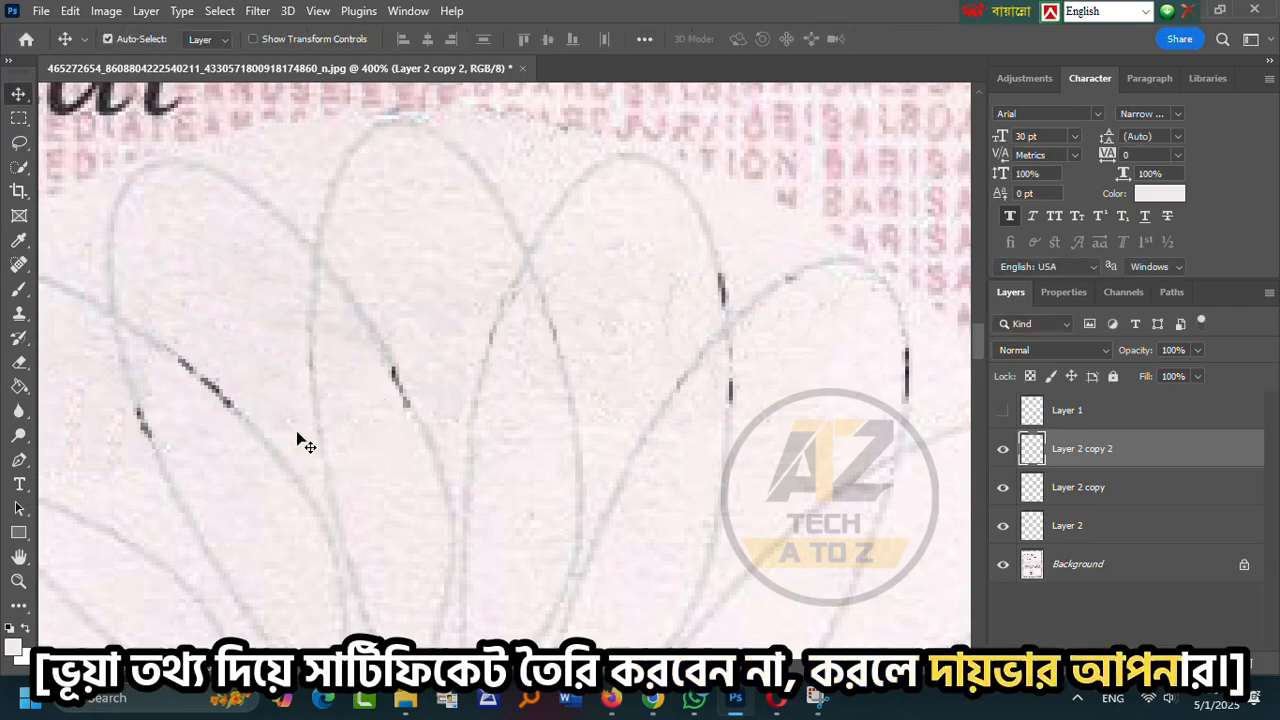
- Place another copy, turn it about halfway round and move it over the dark line
{"action": "left_click_drag", "start_coordinate": [314, 419], "coordinate": [350, 410], "text": "alt"}
{"action": "key", "text": "ctrl+t"}
{"action": "left_click_drag", "start_coordinate": [430, 330], "coordinate": [223, 578]}
{"action": "scroll", "coordinate": [359, 413], "scroll_direction": "up", "scroll_amount": 1}
{"action": "left_click_drag", "start_coordinate": [359, 412], "coordinate": [415, 409]}
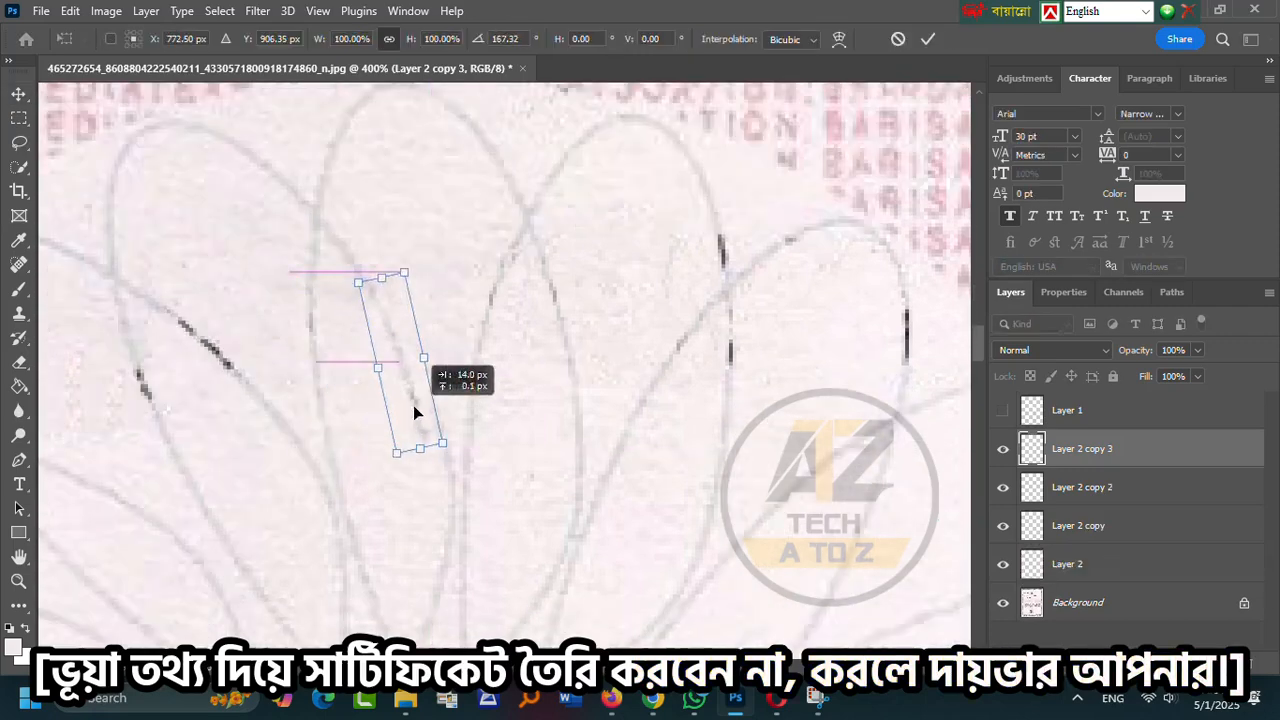
{"action": "key", "text": "Return"}
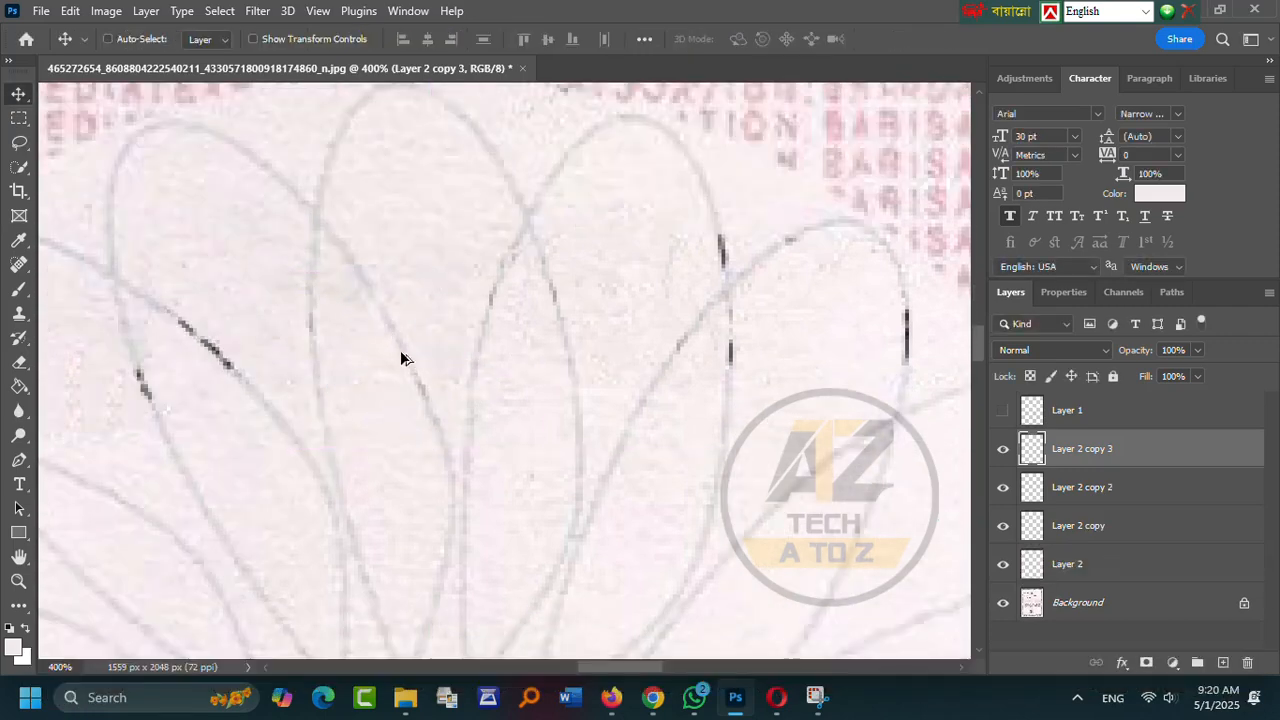
- Place a copy further right and rotate it to match the curve
{"action": "left_click_drag", "start_coordinate": [405, 362], "coordinate": [737, 414], "text": "alt"}
{"action": "key", "text": "ctrl+t"}
{"action": "left_click_drag", "start_coordinate": [812, 312], "coordinate": [830, 356]}
{"action": "scroll", "coordinate": [922, 90], "scroll_direction": "up", "scroll_amount": 1}
{"action": "key", "text": "Return"}
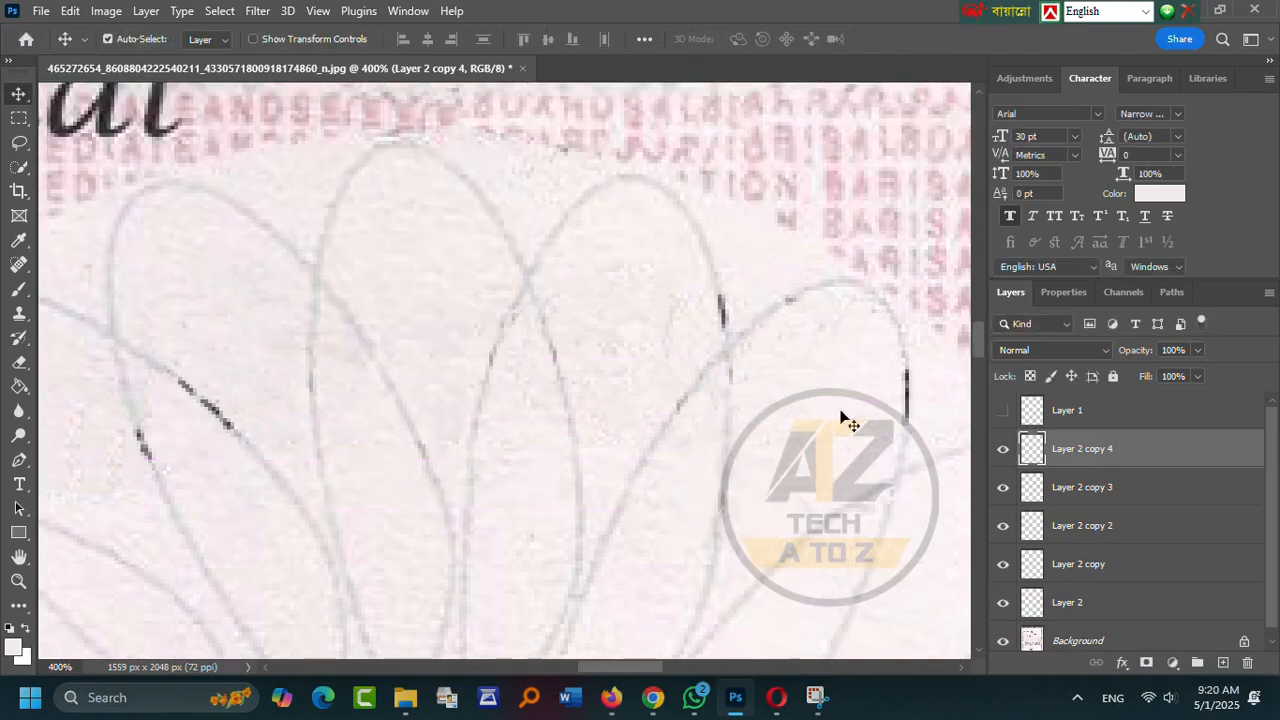
- Place another copy to the right, tilt it slightly and warp it into shape
{"action": "left_click_drag", "start_coordinate": [727, 448], "coordinate": [905, 373], "text": "alt"}
{"action": "key", "text": "ctrl+t"}
{"action": "mouse_move", "coordinate": [948, 270]}
{"action": "left_mouse_down"}
{"action": "mouse_move", "coordinate": [926, 263]}
{"action": "mouse_move", "coordinate": [941, 266]}
{"action": "left_mouse_up"}
{"action": "right_click", "coordinate": [909, 400]}
{"action": "left_click", "coordinate": [961, 406]}
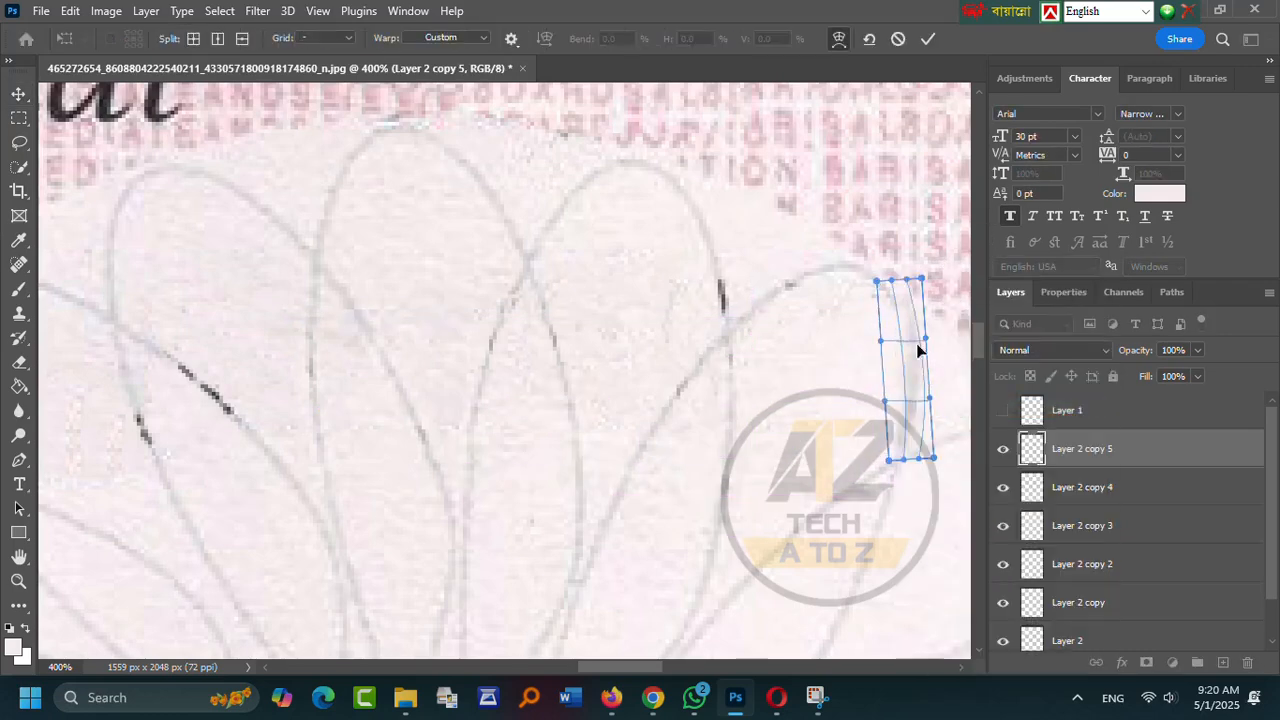
{"action": "key", "text": "Return"}
- Select the original line piece and place a rotated copy of it to the left
{"action": "scroll", "coordinate": [450, 520], "scroll_direction": "up", "scroll_amount": 1}
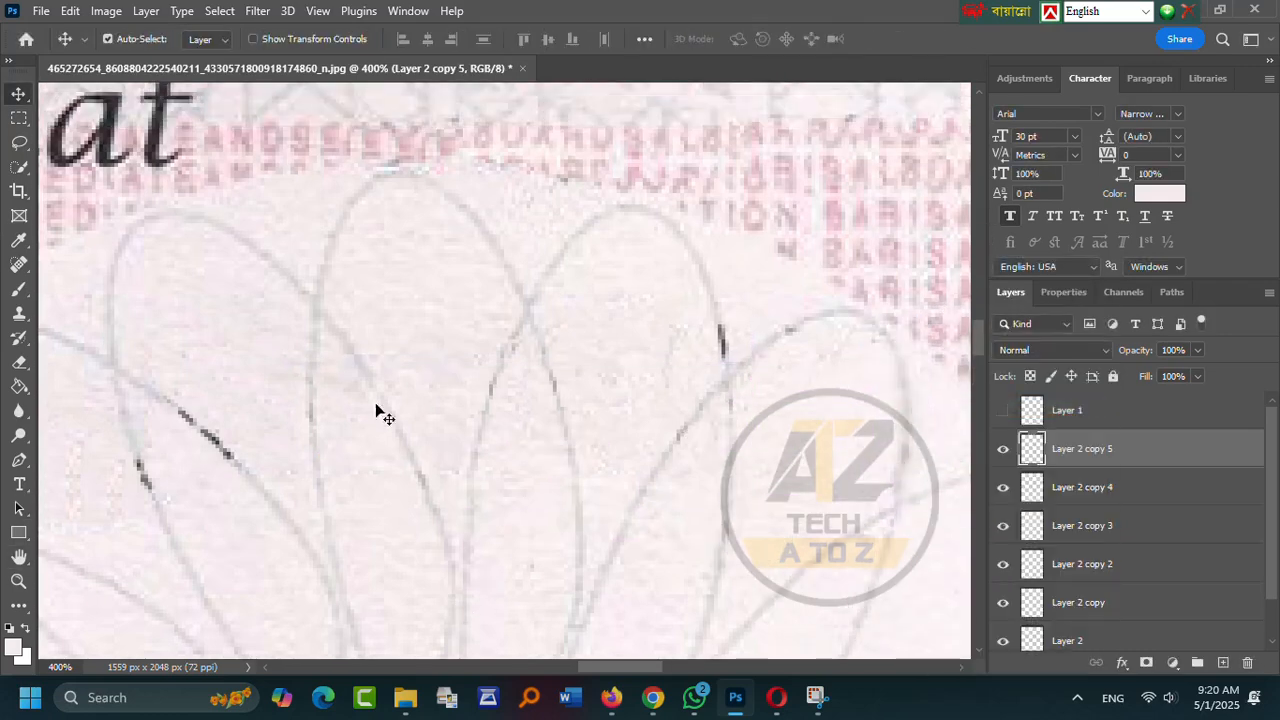
{"action": "left_click", "coordinate": [475, 448], "text": "ctrl"}
{"action": "key", "text": "ctrl+t"}
{"action": "left_click", "coordinate": [899, 40]}
{"action": "left_click_drag", "start_coordinate": [479, 425], "coordinate": [251, 486], "text": "alt"}
{"action": "key", "text": "ctrl+t"}
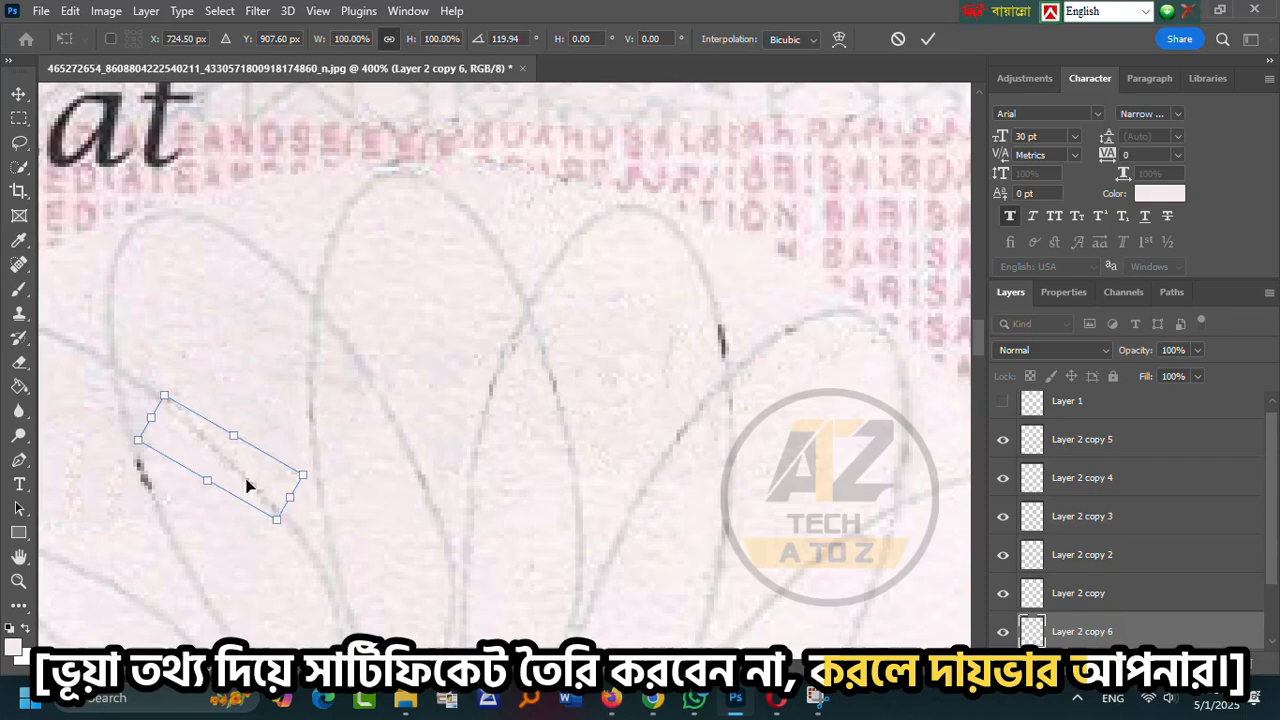
{"action": "left_click", "coordinate": [928, 39]}
{"action": "scroll", "coordinate": [168, 563], "scroll_direction": "left", "scroll_amount": 8}
- Place another copy, rotate it to follow the line and nudge it onto the dark segment
{"action": "left_click_drag", "start_coordinate": [583, 449], "coordinate": [543, 497], "text": "alt"}
{"action": "key", "text": "ctrl+t"}
{"action": "left_click_drag", "start_coordinate": [630, 437], "coordinate": [425, 530]}
{"action": "left_click_drag", "start_coordinate": [540, 505], "coordinate": [515, 510]}
{"action": "left_click", "coordinate": [929, 40]}
{"action": "scroll", "coordinate": [626, 671], "scroll_direction": "right", "scroll_amount": 6}
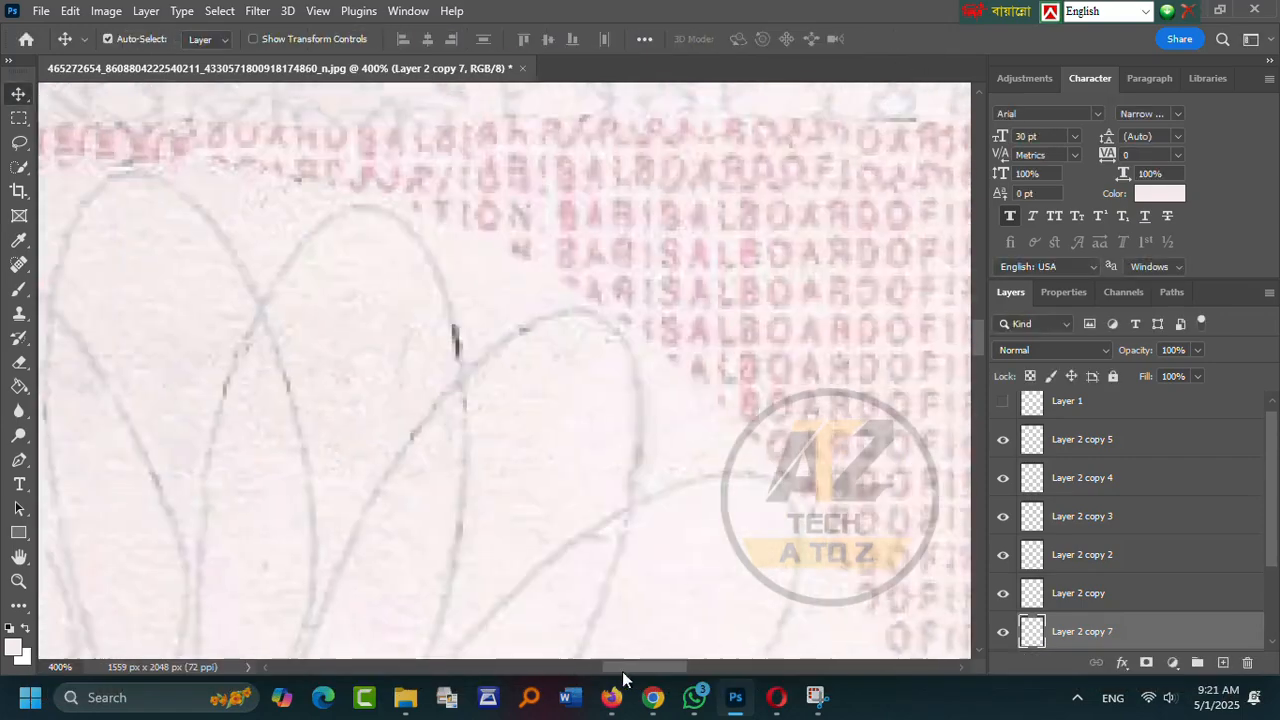
- Duplicate the right-hand piece upward over another dark segment, rotating, tilting and warping it
{"action": "left_click", "coordinate": [547, 466]}
{"action": "left_click_drag", "start_coordinate": [547, 466], "coordinate": [555, 366], "text": "alt"}
{"action": "key", "text": "ctrl+t"}
{"action": "left_click_drag", "start_coordinate": [603, 311], "coordinate": [584, 302]}
{"action": "left_click_drag", "start_coordinate": [547, 391], "coordinate": [541, 336]}
{"action": "left_click", "coordinate": [928, 39]}
{"action": "key", "text": "ctrl+t"}
{"action": "left_click_drag", "start_coordinate": [593, 224], "coordinate": [586, 221]}
{"action": "right_click", "coordinate": [532, 379]}
{"action": "left_click", "coordinate": [571, 405]}
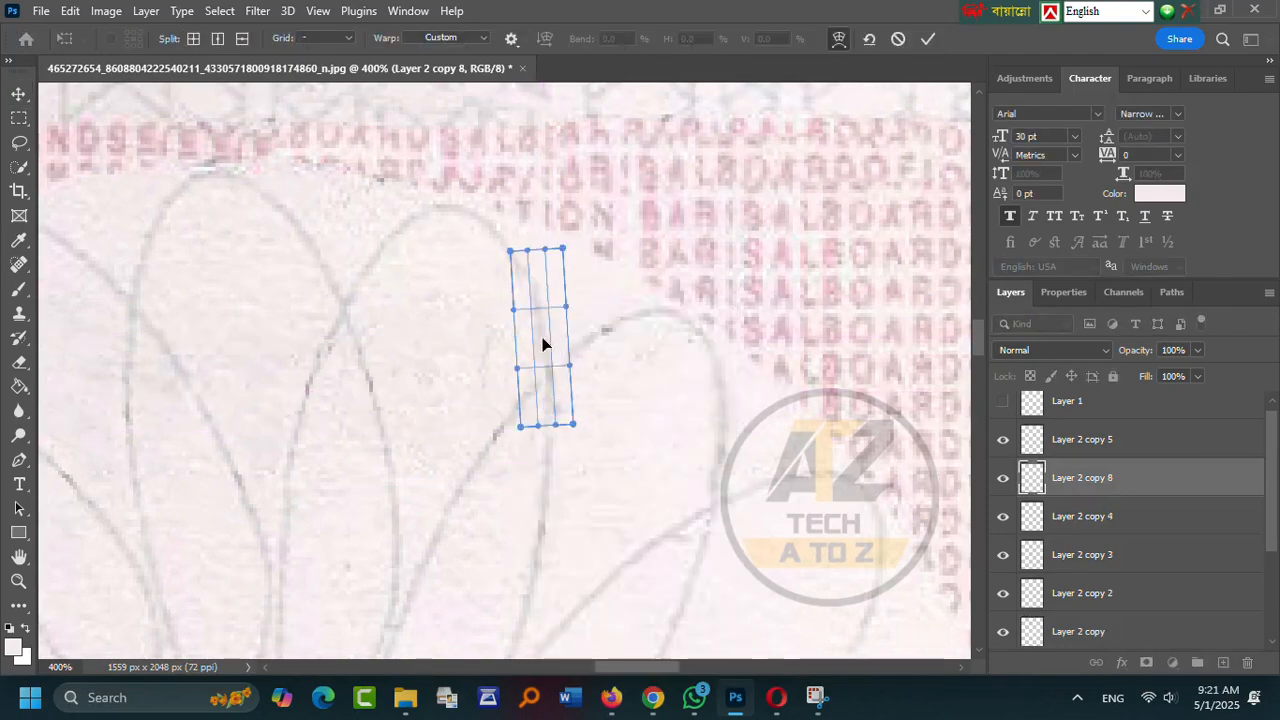
{"action": "left_click", "coordinate": [925, 39]}
{"action": "key", "text": "z"}
{"action": "right_click", "coordinate": [560, 468]}
{"action": "left_click", "coordinate": [606, 482]}
- Zoom in on the erased name area and place a rotated copy of a flower-line piece over a dark segment
{"action": "left_click", "coordinate": [440, 356]}
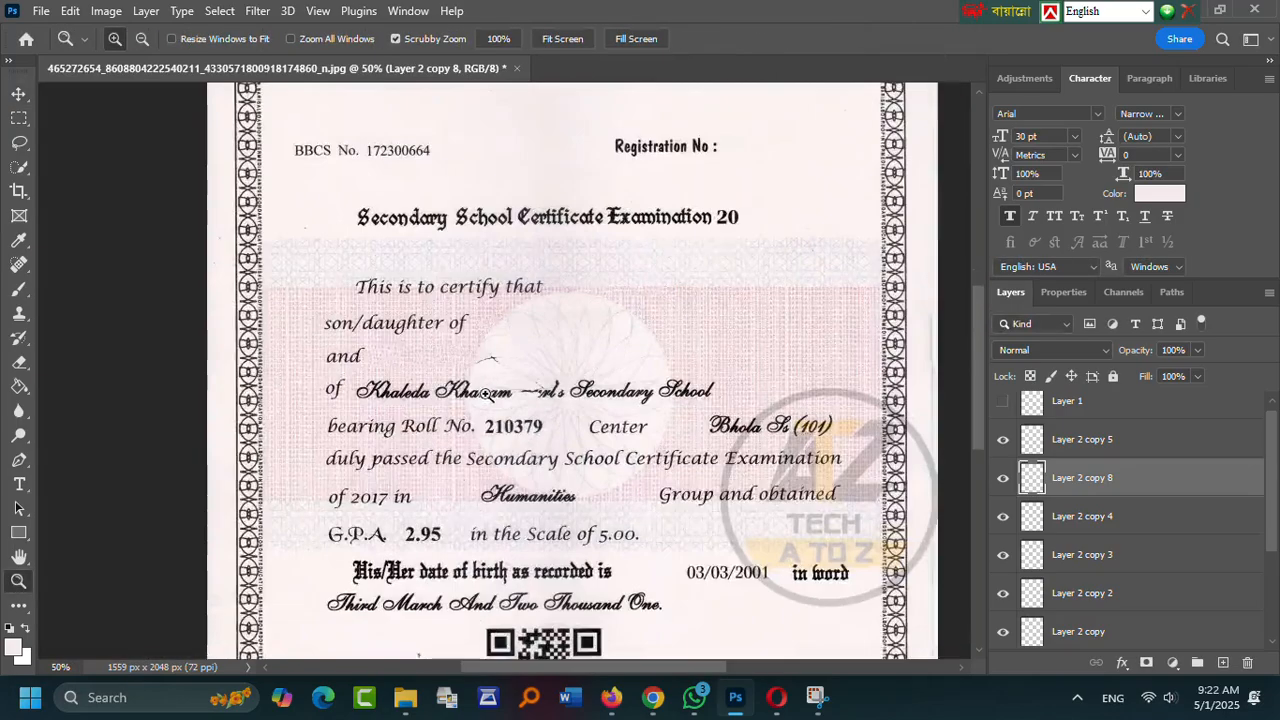
{"action": "left_click", "coordinate": [429, 368]}
{"action": "left_click", "coordinate": [640, 256]}
{"action": "key", "text": "v"}
{"action": "left_click", "coordinate": [770, 243], "text": "ctrl"}
{"action": "left_click_drag", "start_coordinate": [771, 243], "coordinate": [427, 487], "text": "alt"}
{"action": "key", "text": "ctrl+t"}
{"action": "left_click_drag", "start_coordinate": [551, 423], "coordinate": [450, 385]}
{"action": "left_click_drag", "start_coordinate": [432, 481], "coordinate": [404, 428]}
{"action": "left_click_drag", "start_coordinate": [515, 403], "coordinate": [496, 403]}
{"action": "key", "text": "Return"}
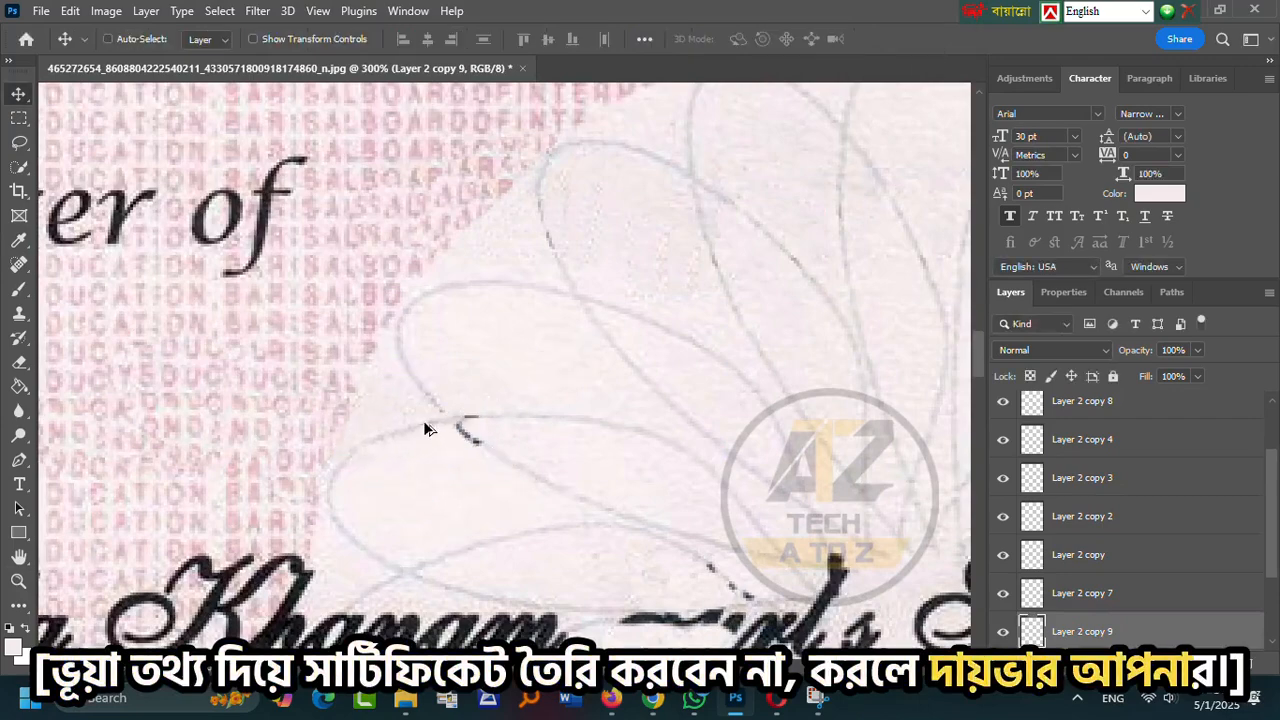
- Place two more copies of the line piece, flipping one upside down and rotating it into line
{"action": "left_click_drag", "start_coordinate": [427, 422], "coordinate": [543, 398], "text": "alt"}
{"action": "left_click_drag", "start_coordinate": [534, 443], "coordinate": [495, 475], "text": "alt"}
{"action": "key", "text": "ctrl+t"}
{"action": "right_click", "coordinate": [500, 480]}
{"action": "left_click", "coordinate": [546, 466]}
{"action": "left_click_drag", "start_coordinate": [563, 497], "coordinate": [585, 516]}
{"action": "key", "text": "Return"}
- Fit the whole certificate on screen, then magnify the area around the old name
{"action": "left_click_drag", "start_coordinate": [797, 600], "coordinate": [651, 471]}
{"action": "key", "text": "z"}
{"action": "right_click", "coordinate": [588, 417]}
{"action": "left_click", "coordinate": [615, 426]}
{"action": "double_click", "coordinate": [482, 373]}
{"action": "left_click", "coordinate": [482, 373]}
{"action": "scroll", "coordinate": [1164, 547], "scroll_direction": "up", "scroll_amount": 1}
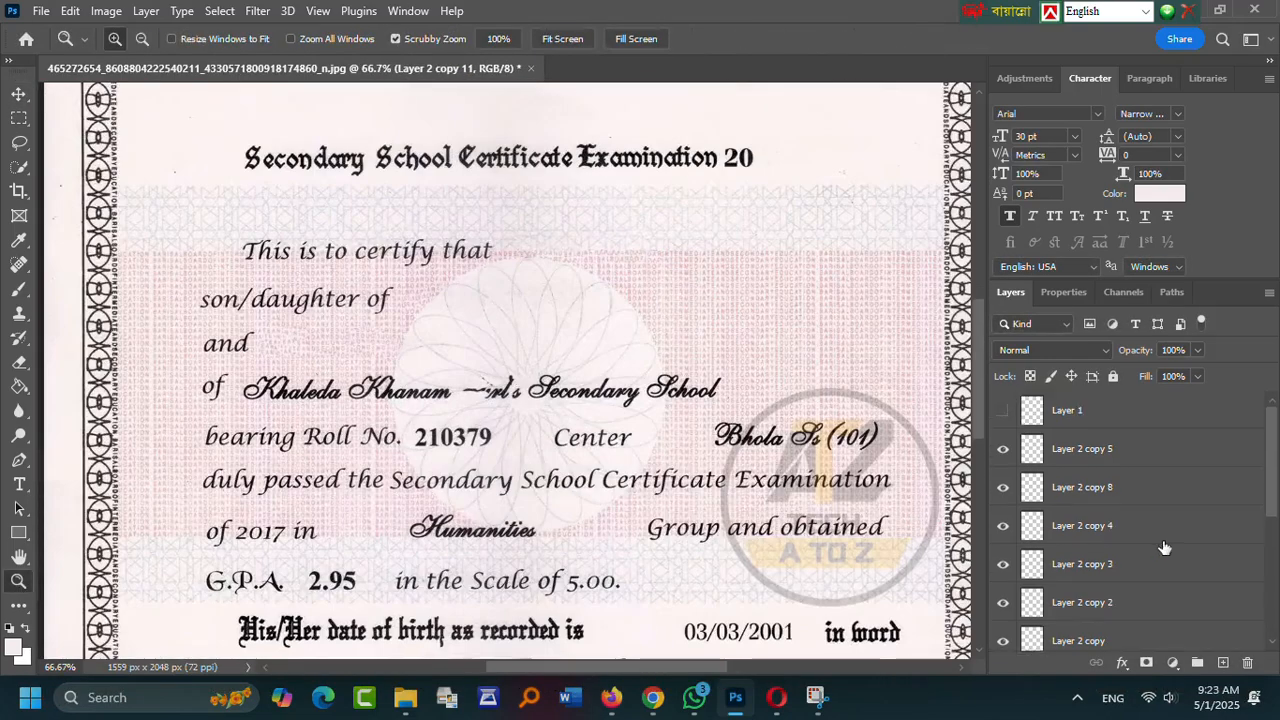
{"action": "left_click", "coordinate": [440, 370]}
{"action": "left_click", "coordinate": [440, 370]}
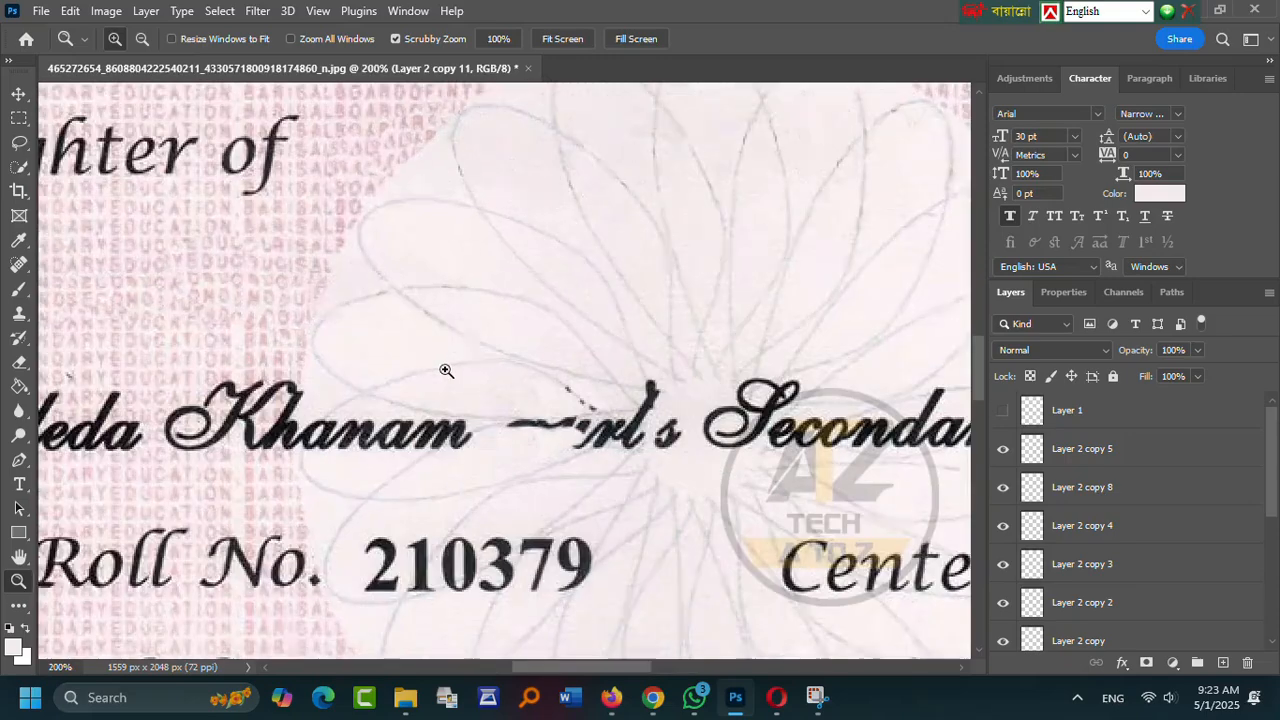
- Delete every Layer 2 copy and Layer 1 so only Background remains
{"action": "key", "text": "l"}
{"action": "scroll", "coordinate": [1134, 520], "scroll_direction": "down", "scroll_amount": 3}
{"action": "left_click", "coordinate": [1134, 631]}
{"action": "scroll", "coordinate": [877, 403], "scroll_direction": "up", "scroll_amount": 1}
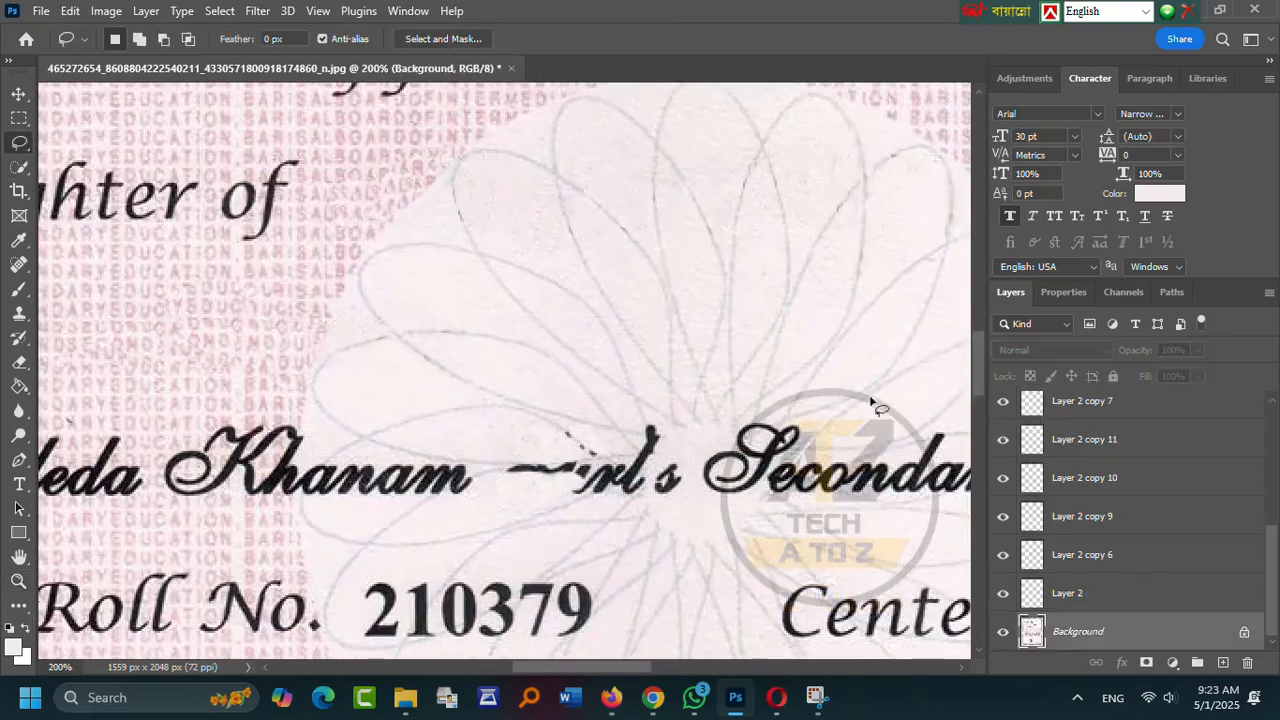
{"action": "scroll", "coordinate": [1110, 560], "scroll_direction": "down", "scroll_amount": 3}
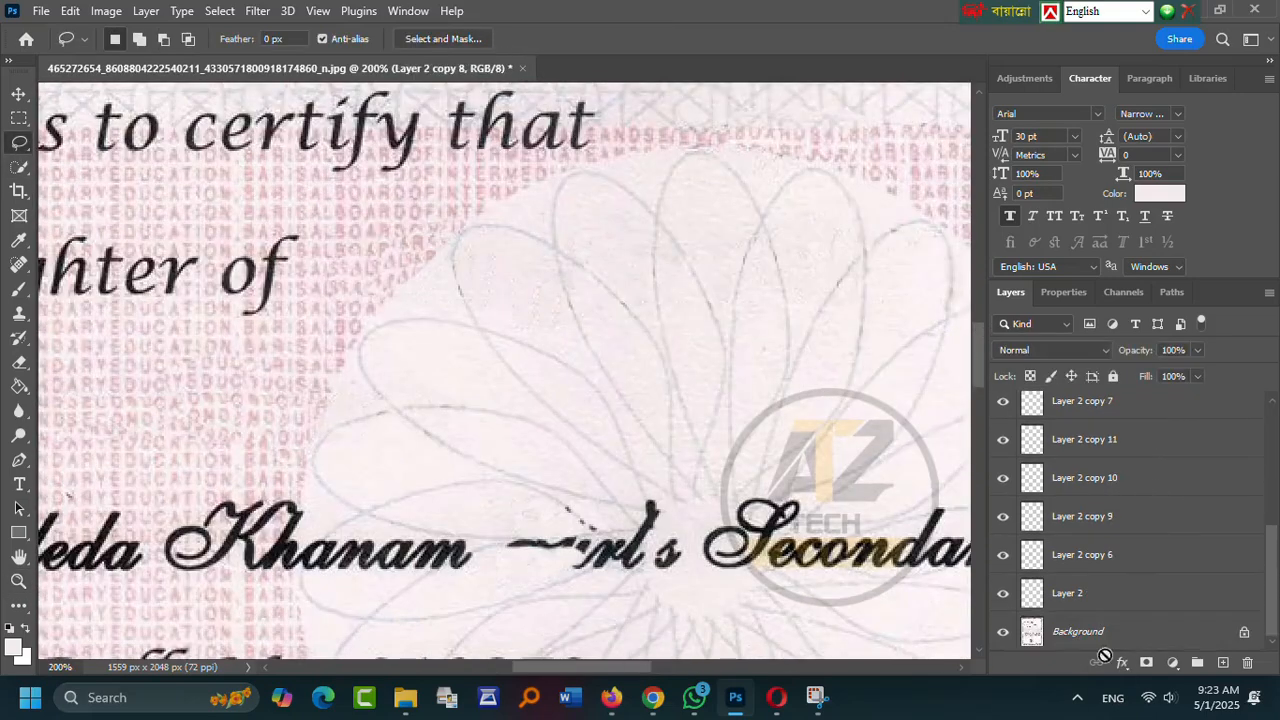
{"action": "left_click", "coordinate": [1106, 637], "text": "shift"}
{"action": "key", "text": "Delete"}
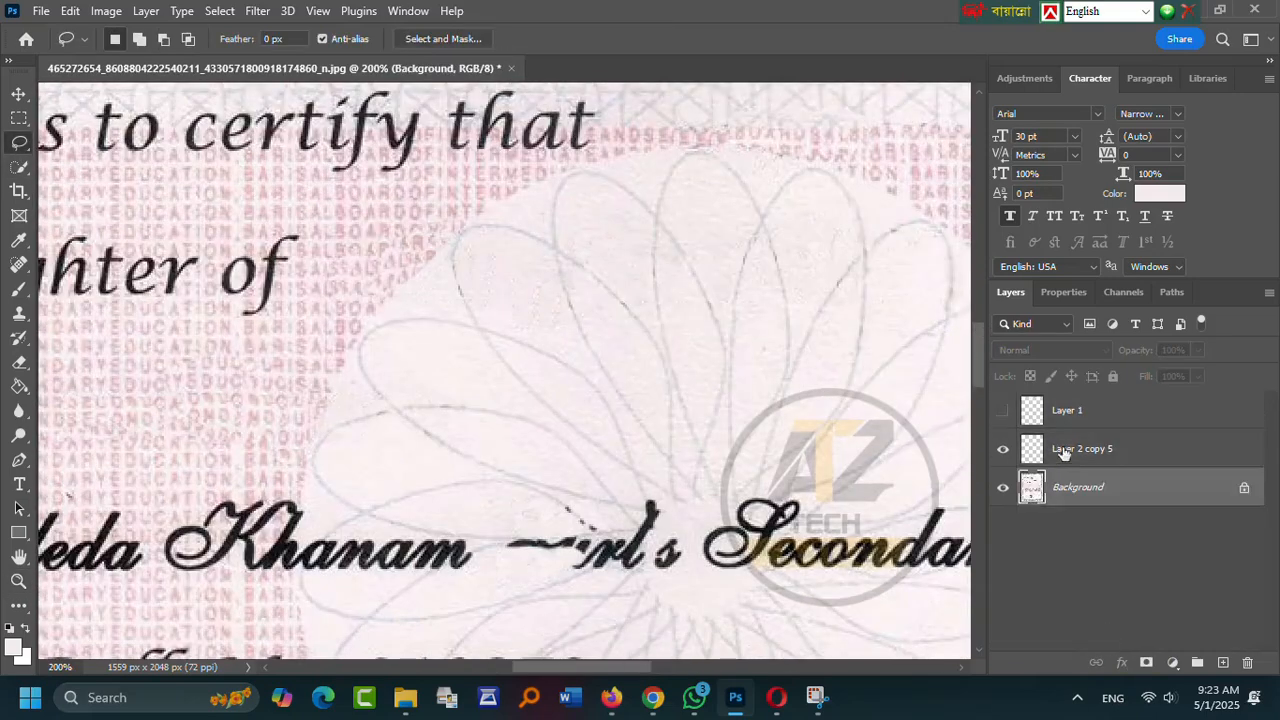
{"action": "left_click", "coordinate": [1084, 452]}
{"action": "key", "text": "Delete"}
{"action": "left_click", "coordinate": [1092, 412]}
{"action": "key", "text": "Delete"}
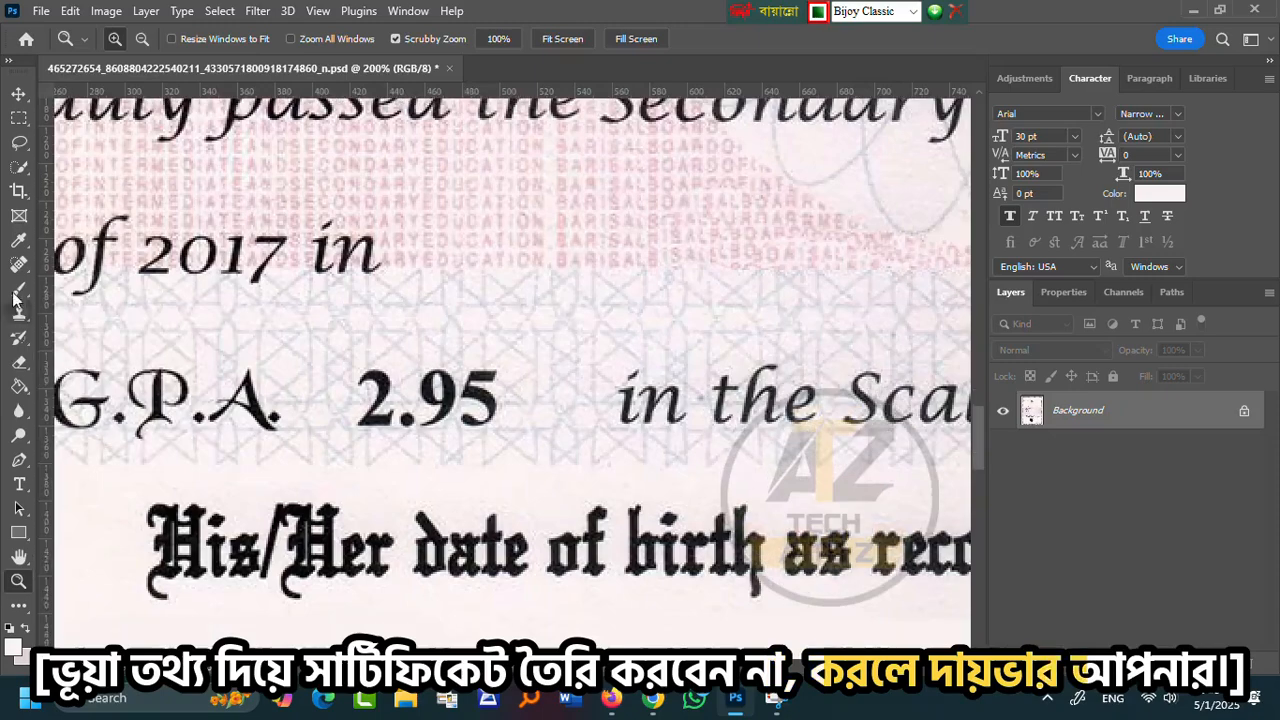
- Clone-stamp over the old school name letters and zoom in on the leftover dark marks
{"action": "left_click", "coordinate": [18, 311]}
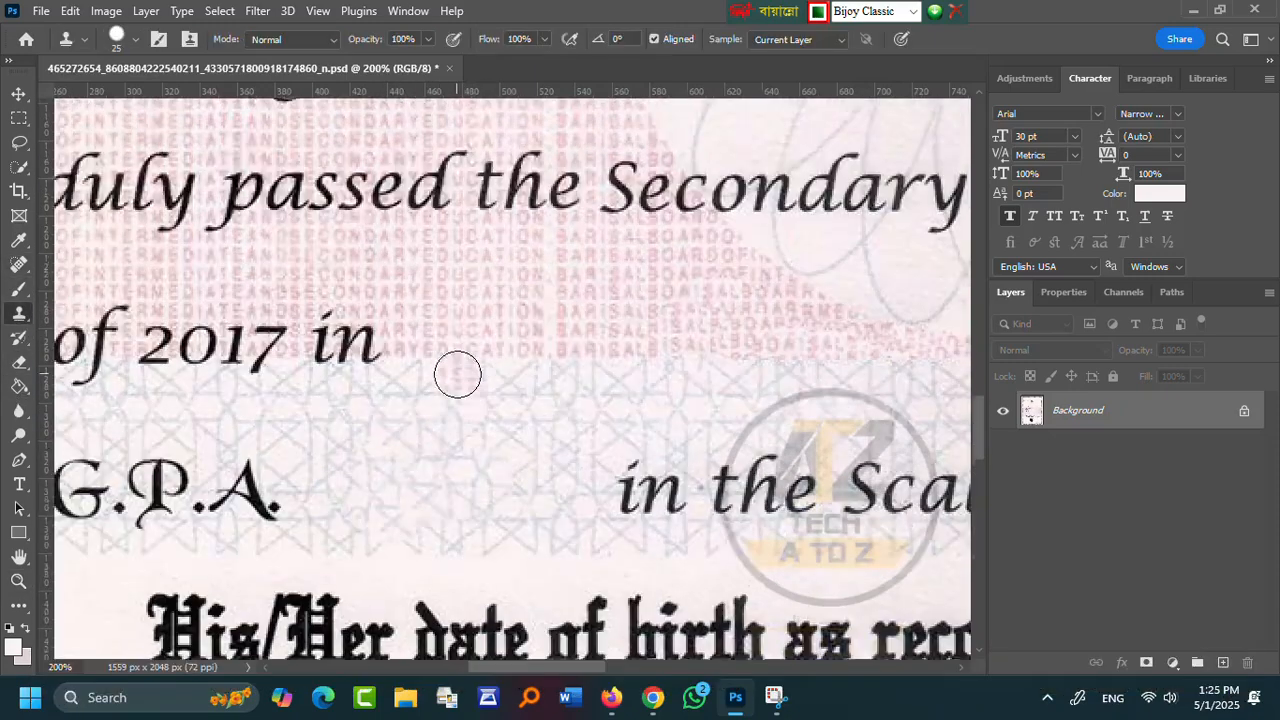
{"action": "scroll", "coordinate": [457, 371], "scroll_direction": "up", "scroll_amount": 5}
{"action": "left_click_drag", "start_coordinate": [254, 366], "coordinate": [181, 394]}
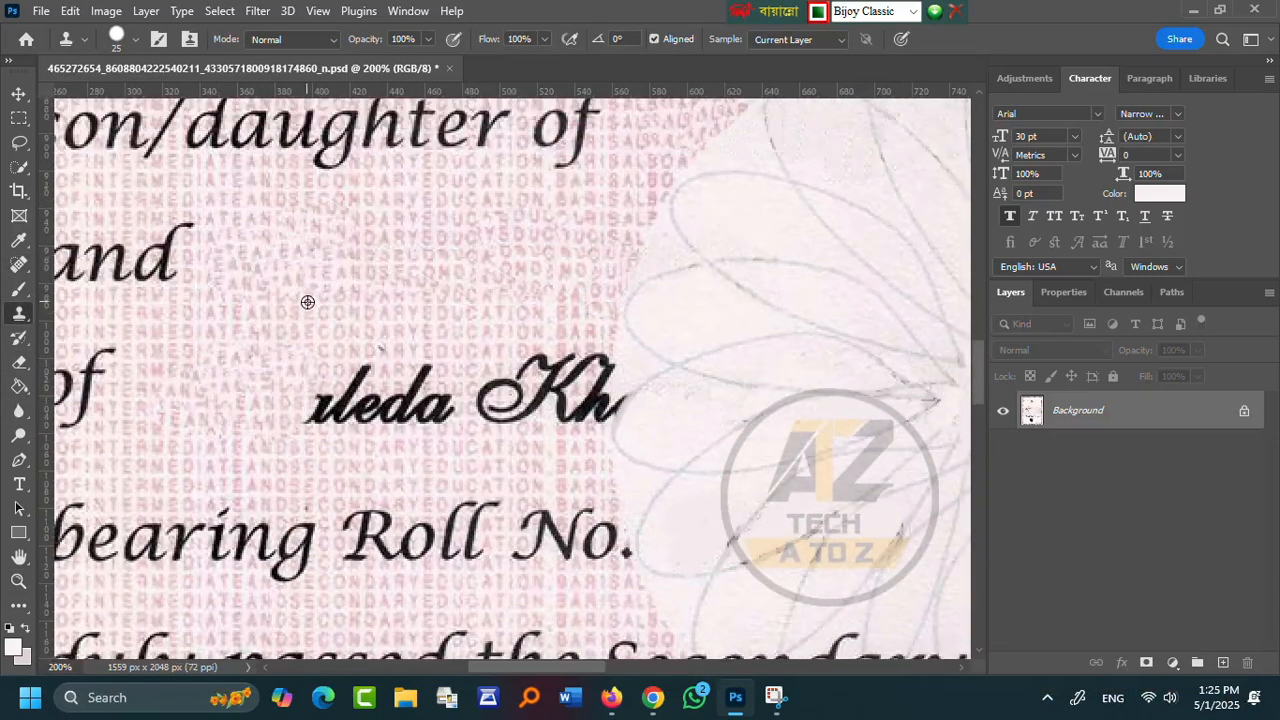
{"action": "left_click_drag", "start_coordinate": [362, 419], "coordinate": [549, 347]}
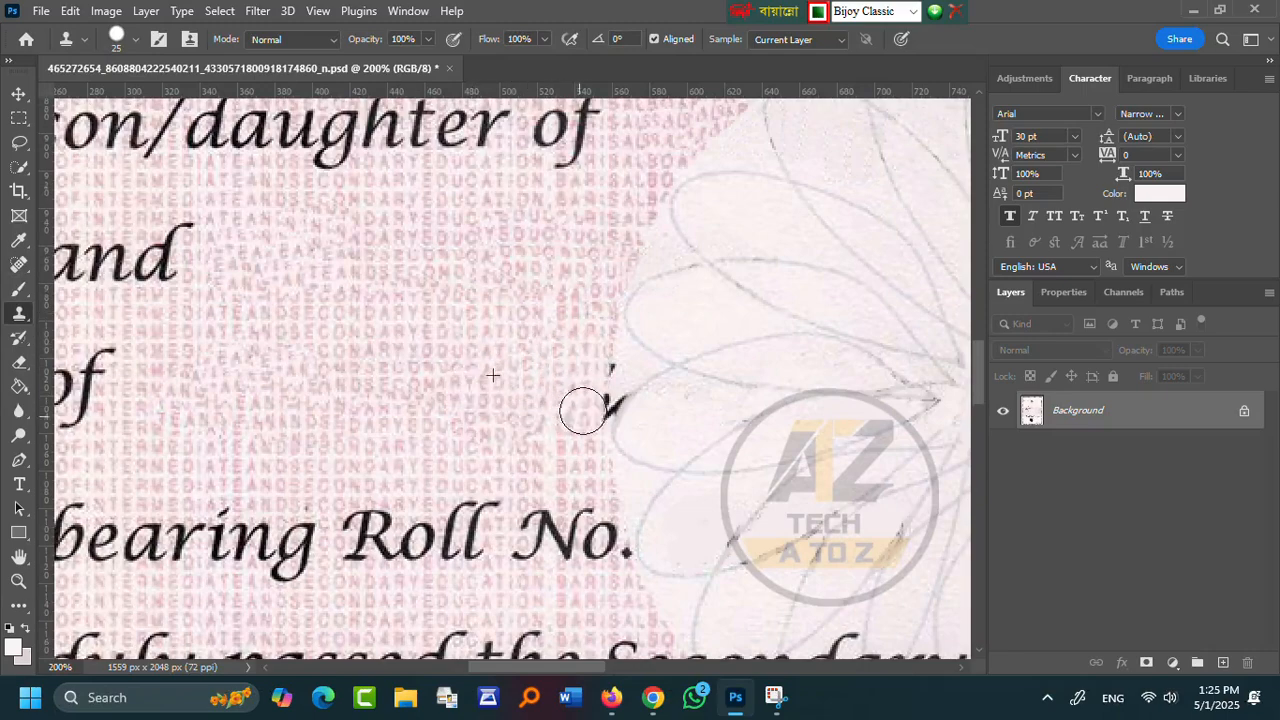
{"action": "left_click", "coordinate": [18, 582]}
{"action": "left_click", "coordinate": [660, 390]}
{"action": "left_click", "coordinate": [660, 390]}
{"action": "left_click", "coordinate": [660, 390]}
{"action": "left_click", "coordinate": [18, 313]}
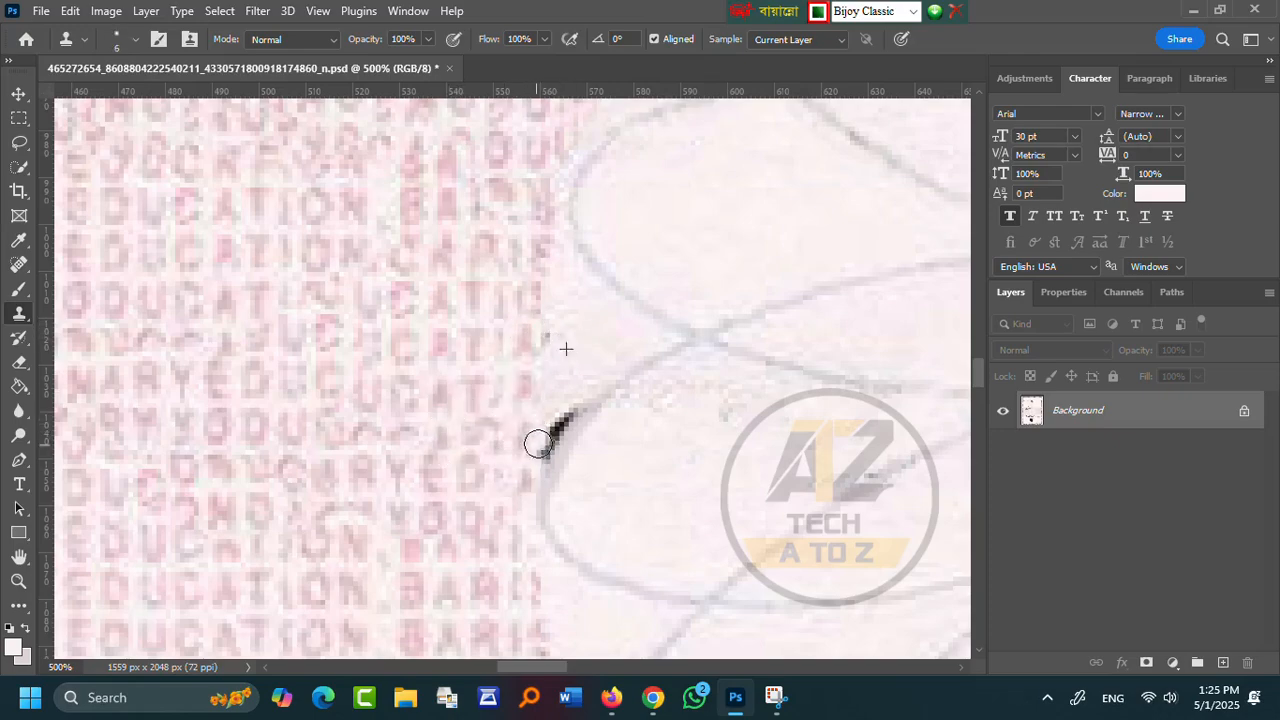
- Fit the whole certificate in view, then show it at 100% size
{"action": "left_click", "coordinate": [18, 582]}
{"action": "right_click", "coordinate": [498, 294]}
{"action": "left_click", "coordinate": [545, 306]}
{"action": "double_click", "coordinate": [580, 400]}
{"action": "scroll", "coordinate": [289, 360], "scroll_direction": "down", "scroll_amount": 3}
{"action": "double_click", "coordinate": [300, 365]}
{"action": "scroll", "coordinate": [83, 409], "scroll_direction": "down", "scroll_amount": 5}
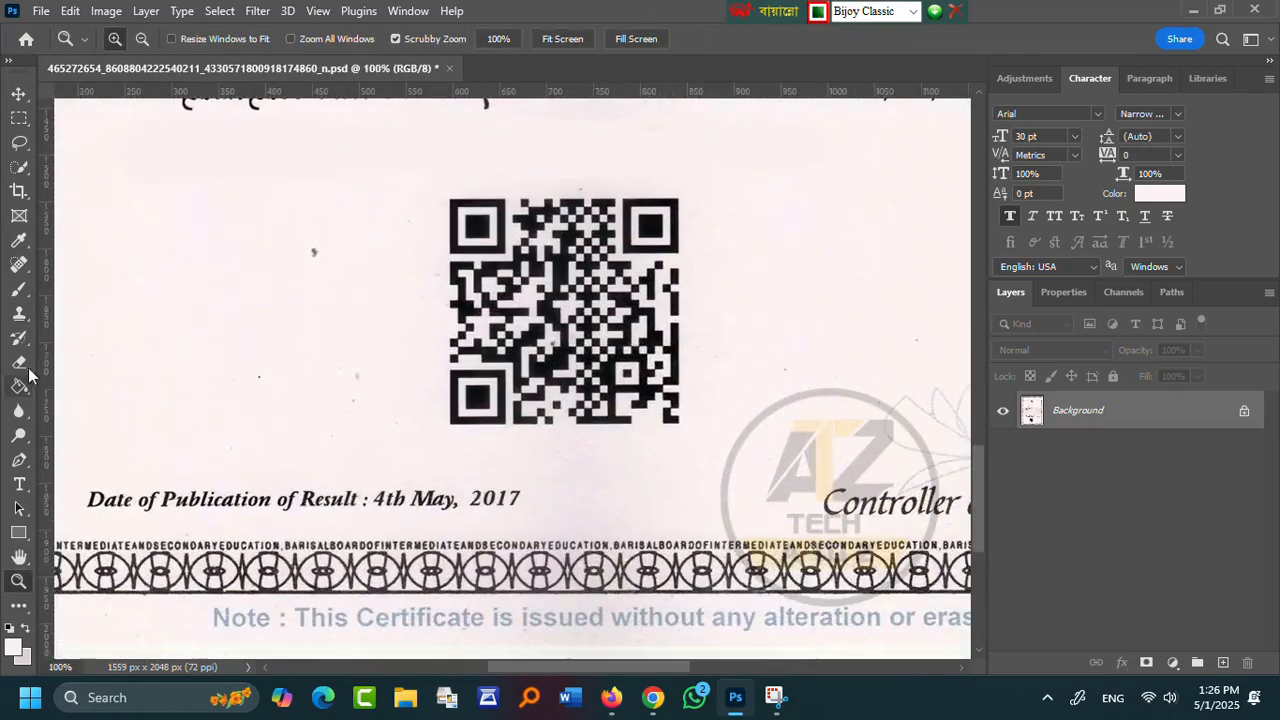
- Select the Brush tool and zoom in on the certificate's top part
{"action": "left_click", "coordinate": [18, 289]}
{"action": "scroll", "coordinate": [560, 497], "scroll_direction": "up", "scroll_amount": 5}
{"action": "key", "text": "z"}
{"action": "mouse_move", "coordinate": [560, 341]}
{"action": "left_mouse_down"}
{"action": "mouse_move", "coordinate": [480, 341]}
{"action": "mouse_move", "coordinate": [574, 329]}
{"action": "left_mouse_up"}
{"action": "scroll", "coordinate": [580, 314], "scroll_direction": "down", "scroll_amount": 8}
{"action": "scroll", "coordinate": [583, 314], "scroll_direction": "up", "scroll_amount": 9}
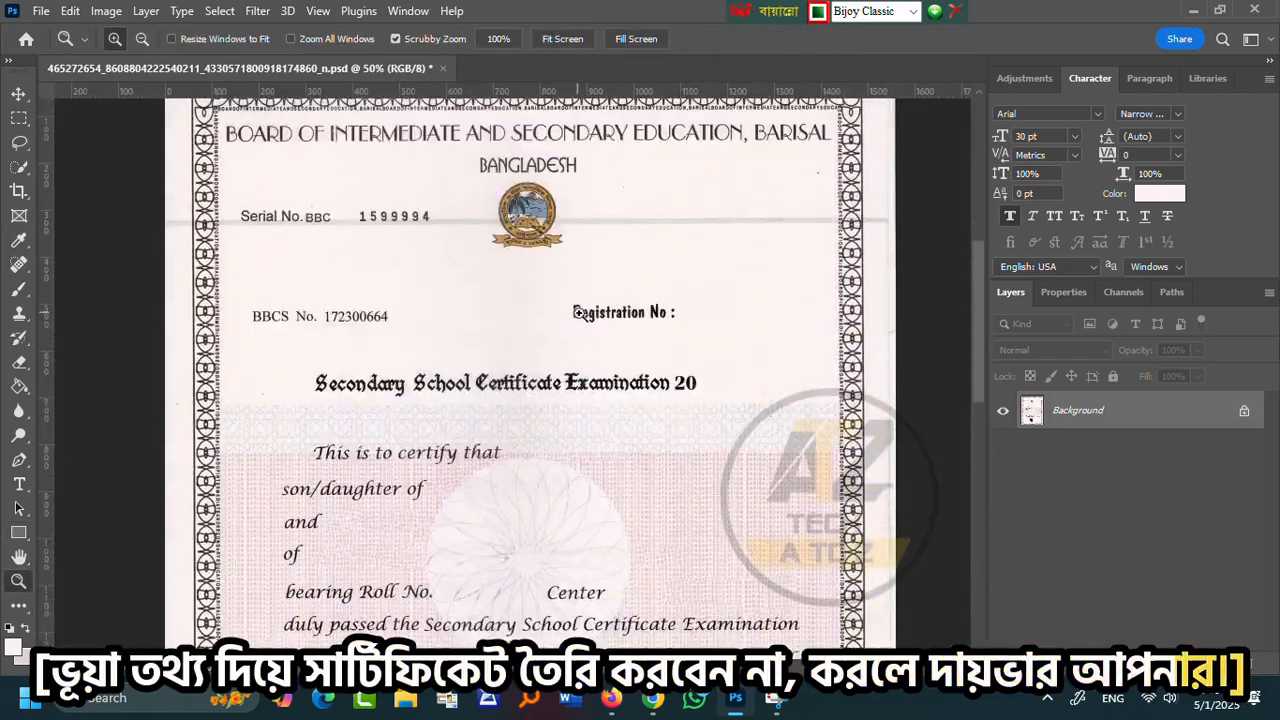
{"action": "key", "text": "ctrl+plus"}
- Add the registration number in black text after 'Registration No' and commit it
{"action": "key", "text": "t"}
{"action": "left_click", "coordinate": [758, 337]}
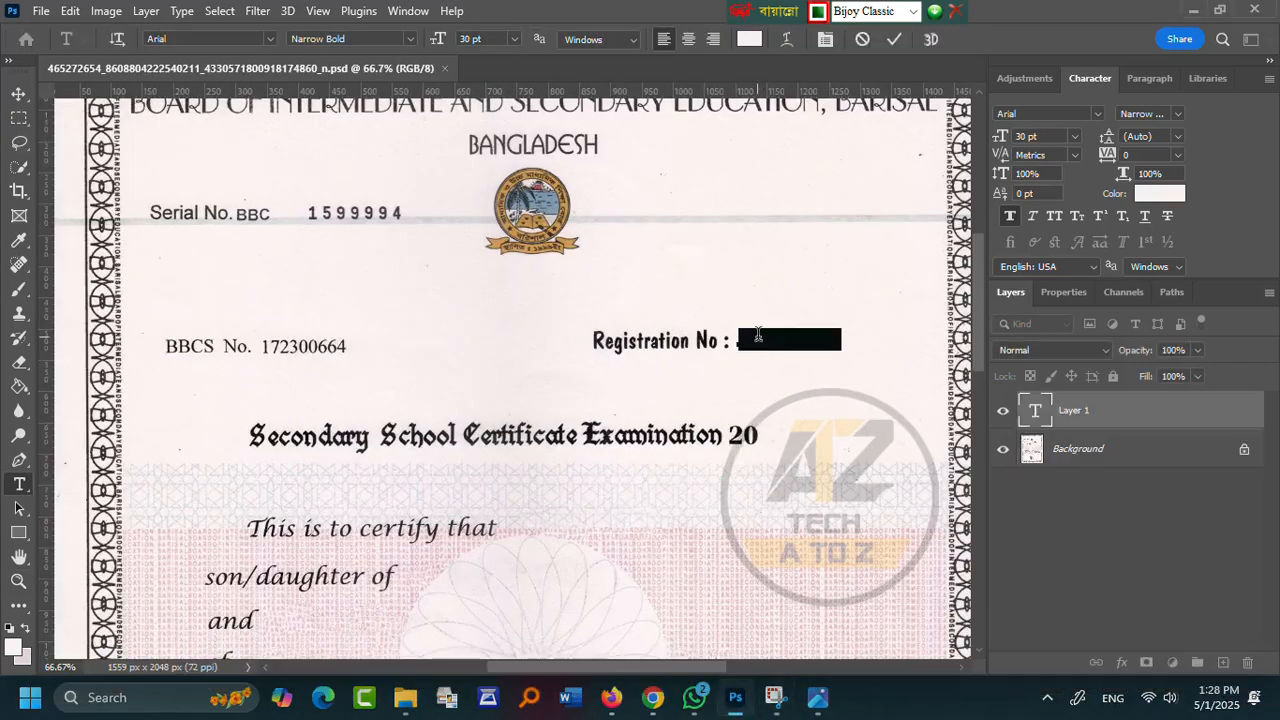
{"action": "left_click", "coordinate": [13, 647]}
{"action": "left_click_drag", "start_coordinate": [900, 480], "coordinate": [1053, 632]}
{"action": "left_click", "coordinate": [1208, 341]}
{"action": "left_click", "coordinate": [782, 339]}
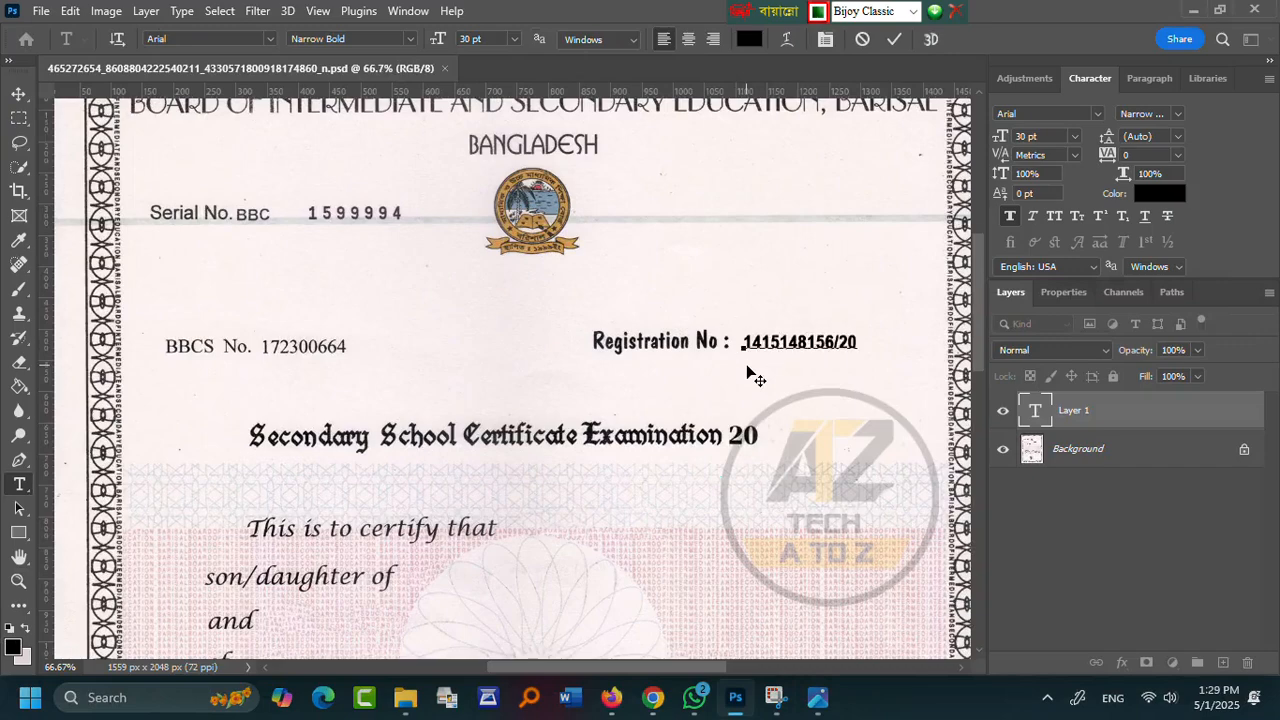
{"action": "left_click", "coordinate": [897, 38]}
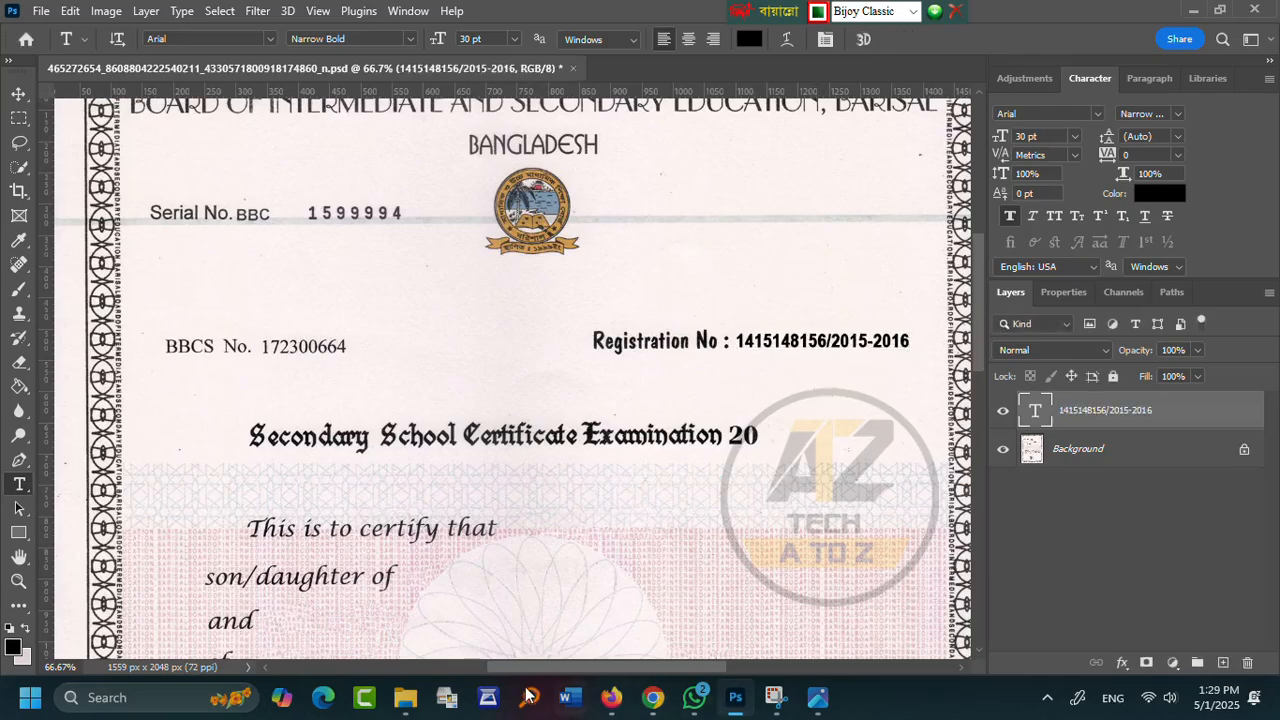
- Search Everything for 'certificate' and open the certificate Font document in Word to check fonts
{"action": "left_click", "coordinate": [529, 697]}
{"action": "type", "text": "certificate"}
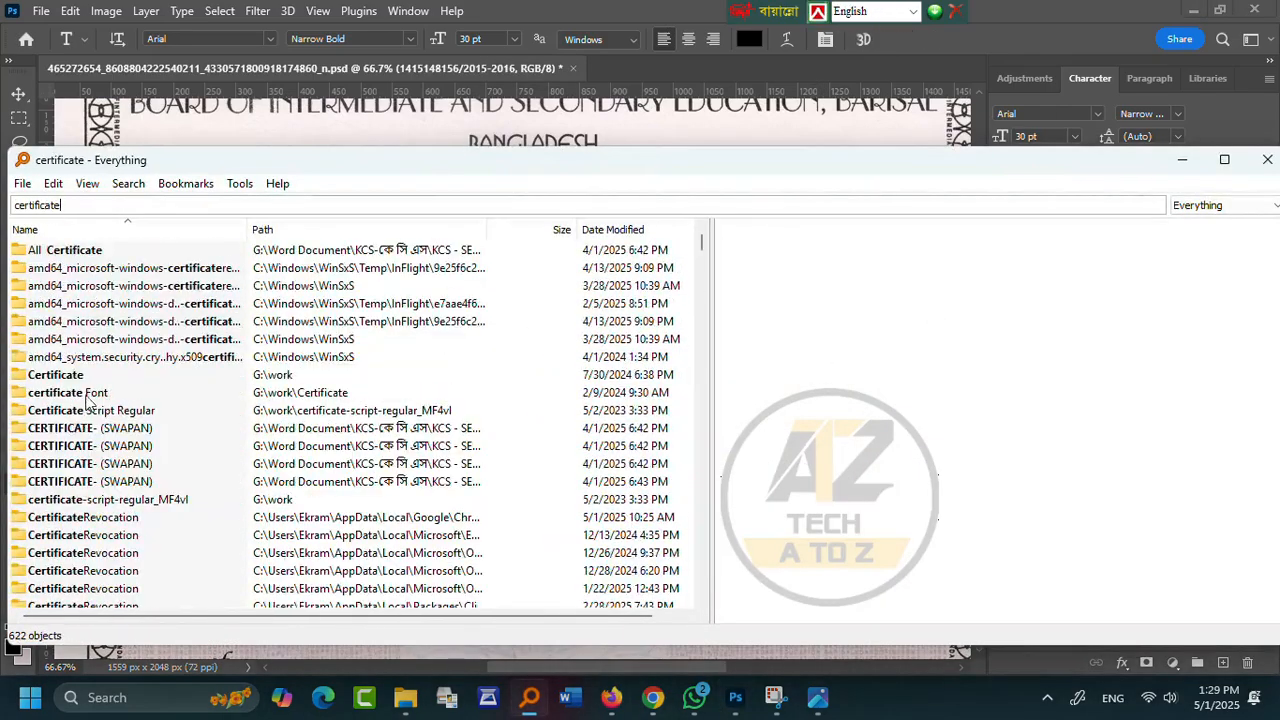
{"action": "scroll", "coordinate": [90, 450], "scroll_direction": "down", "scroll_amount": 10}
{"action": "left_click", "coordinate": [92, 500]}
{"action": "double_click", "coordinate": [92, 500]}
{"action": "scroll", "coordinate": [326, 523], "scroll_direction": "down", "scroll_amount": 10}
{"action": "scroll", "coordinate": [326, 523], "scroll_direction": "down", "scroll_amount": 10}
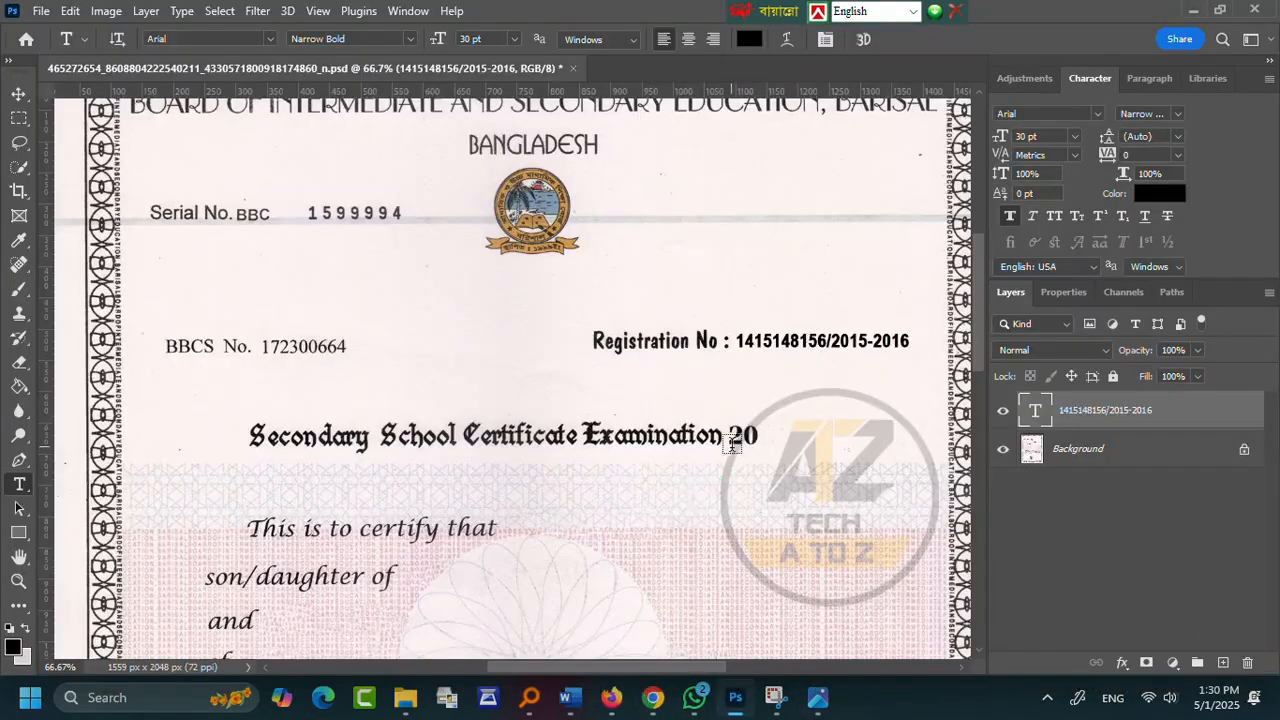
{"action": "scroll", "coordinate": [722, 465], "scroll_direction": "down", "scroll_amount": 1}
- Type 2017 after 'Examination 20', enlarge it to about 141% and nudge it right
{"action": "left_click", "coordinate": [765, 408]}
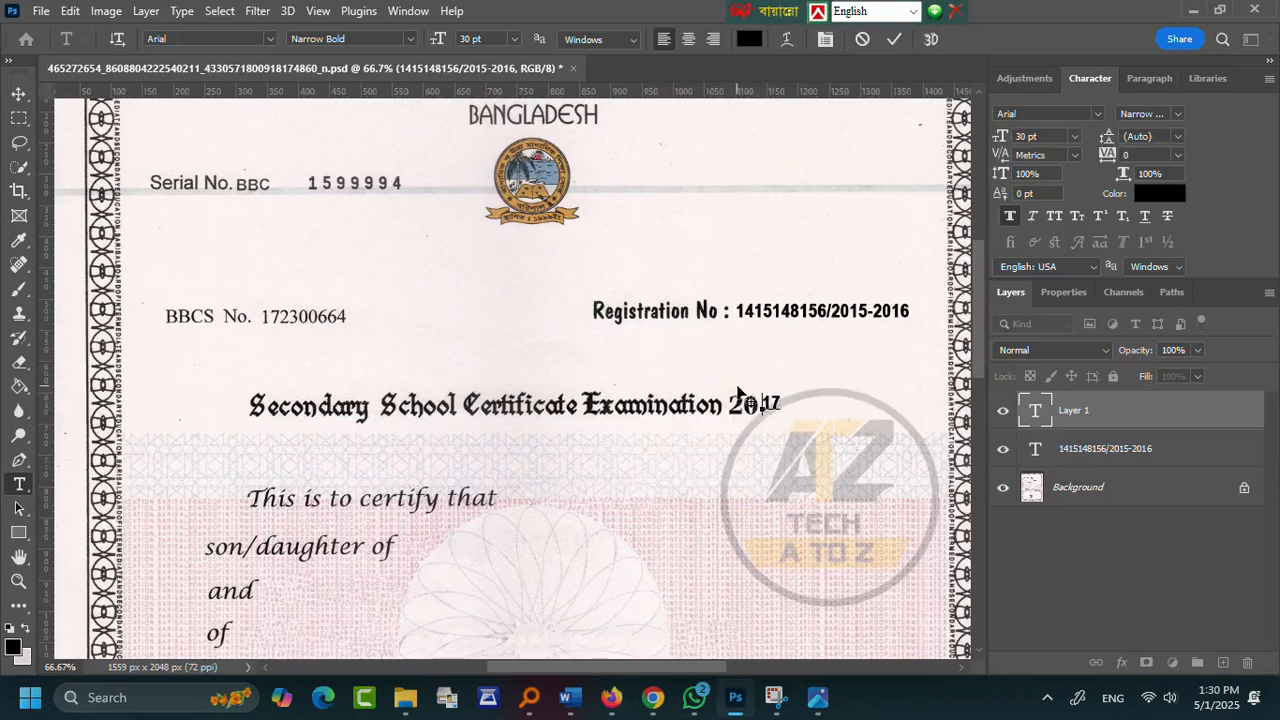
{"action": "key", "text": "ctrl+Return"}
{"action": "key", "text": "ctrl+t"}
{"action": "left_click_drag", "start_coordinate": [769, 406], "coordinate": [785, 408]}
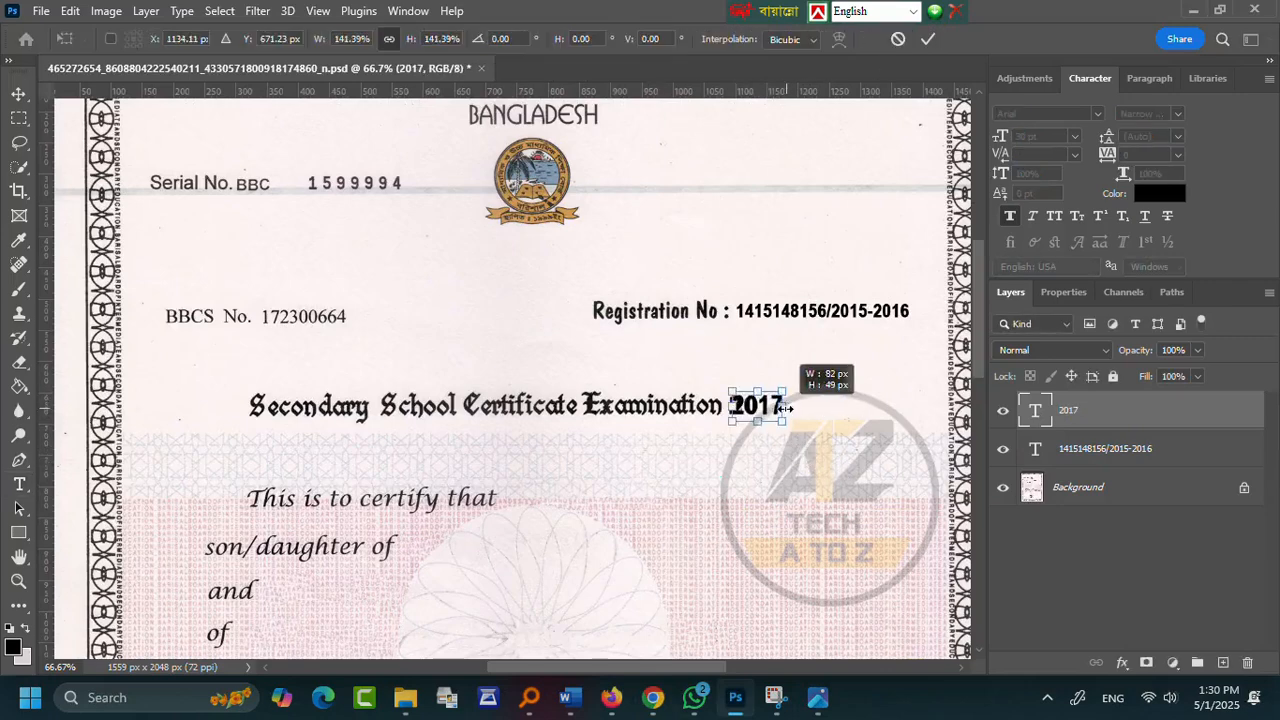
{"action": "key", "text": "Return"}
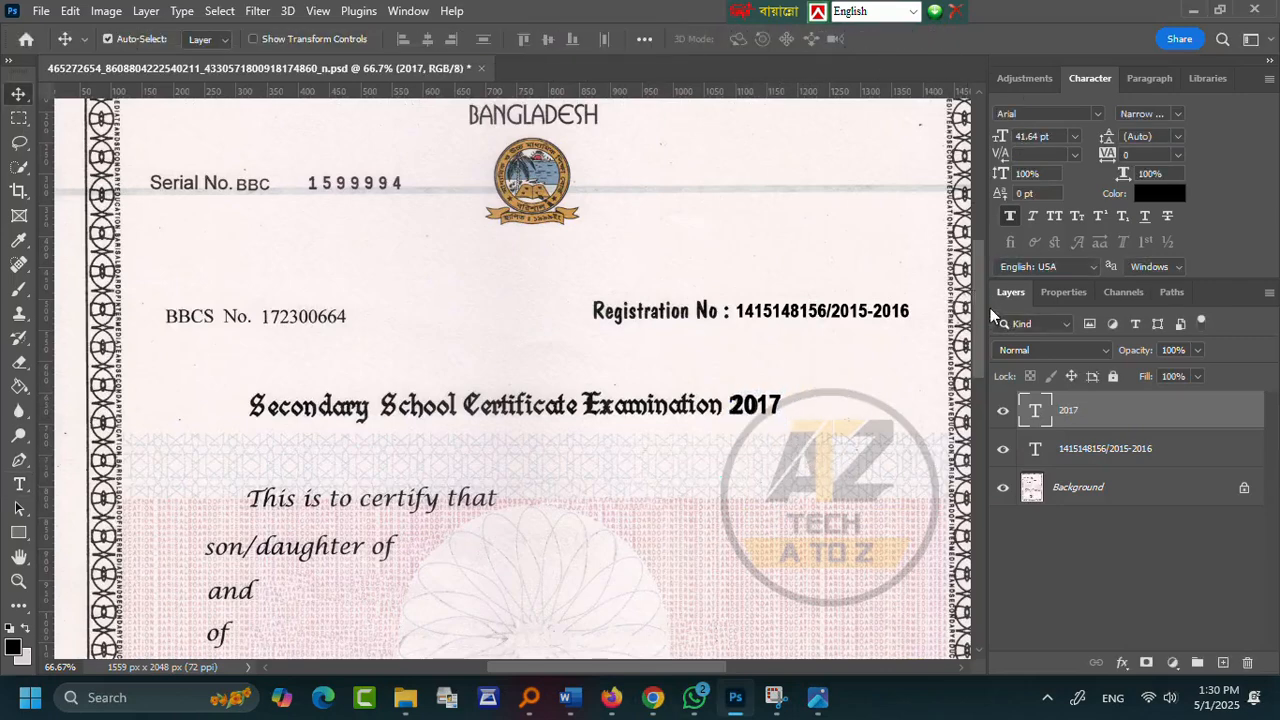
{"action": "key", "text": "ctrl+t"}
{"action": "left_click_drag", "start_coordinate": [781, 405], "coordinate": [787, 405]}
{"action": "key", "text": "Return"}
- Paint white over the grey smear around 2017 on the Background layer
{"action": "left_click", "coordinate": [1062, 488]}
{"action": "key", "text": "b"}
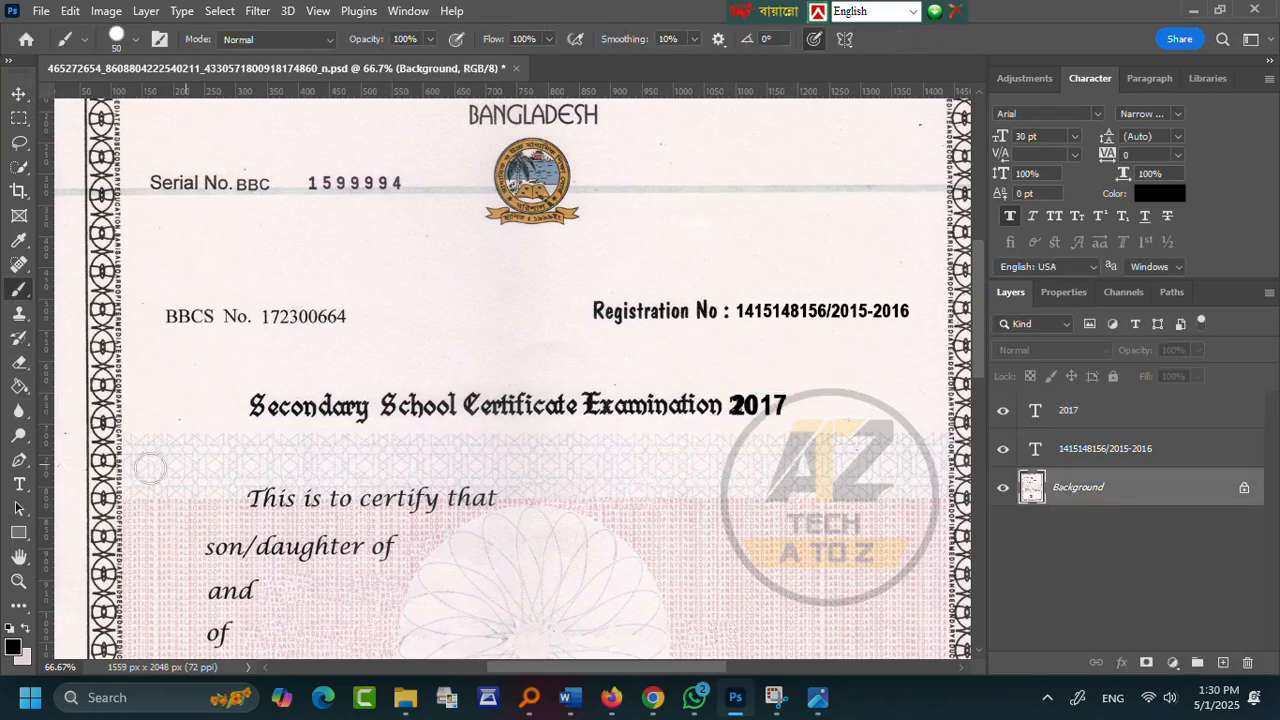
{"action": "left_click", "coordinate": [16, 643]}
{"action": "left_click", "coordinate": [785, 351]}
{"action": "left_click", "coordinate": [1208, 340]}
{"action": "left_click_drag", "start_coordinate": [783, 400], "coordinate": [761, 398]}
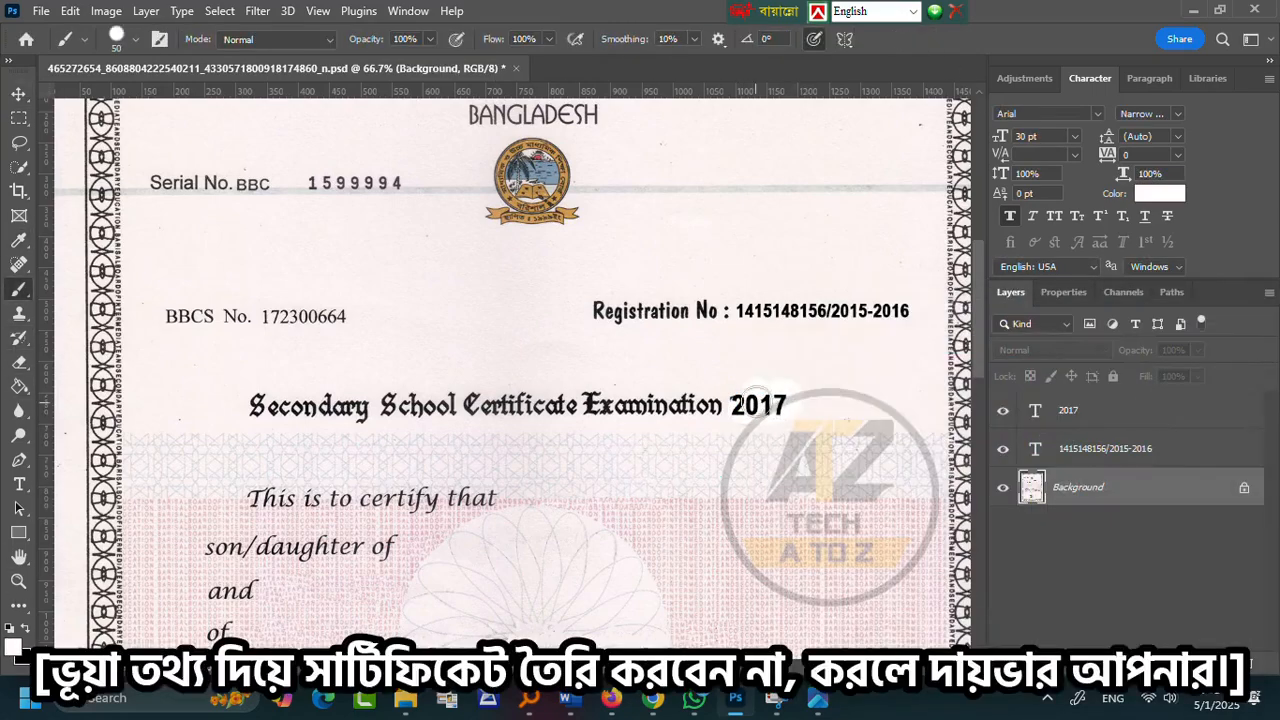
{"action": "left_click", "coordinate": [19, 313]}
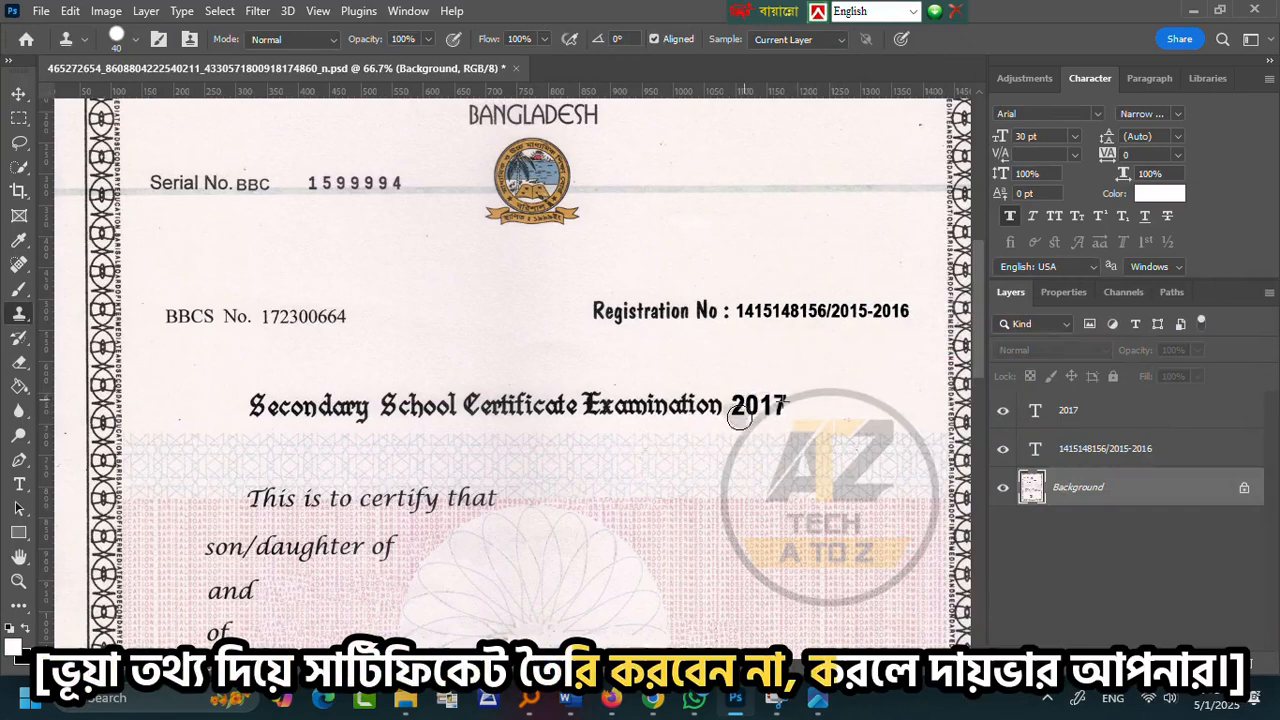
- Recolour 2017 with the sampled dark heading colour, then start a text layer after 'certify that'
{"action": "scroll", "coordinate": [733, 418], "scroll_direction": "down", "scroll_amount": 1}
{"action": "left_click", "coordinate": [19, 483]}
{"action": "double_click", "coordinate": [757, 376]}
{"action": "left_click", "coordinate": [1159, 193]}
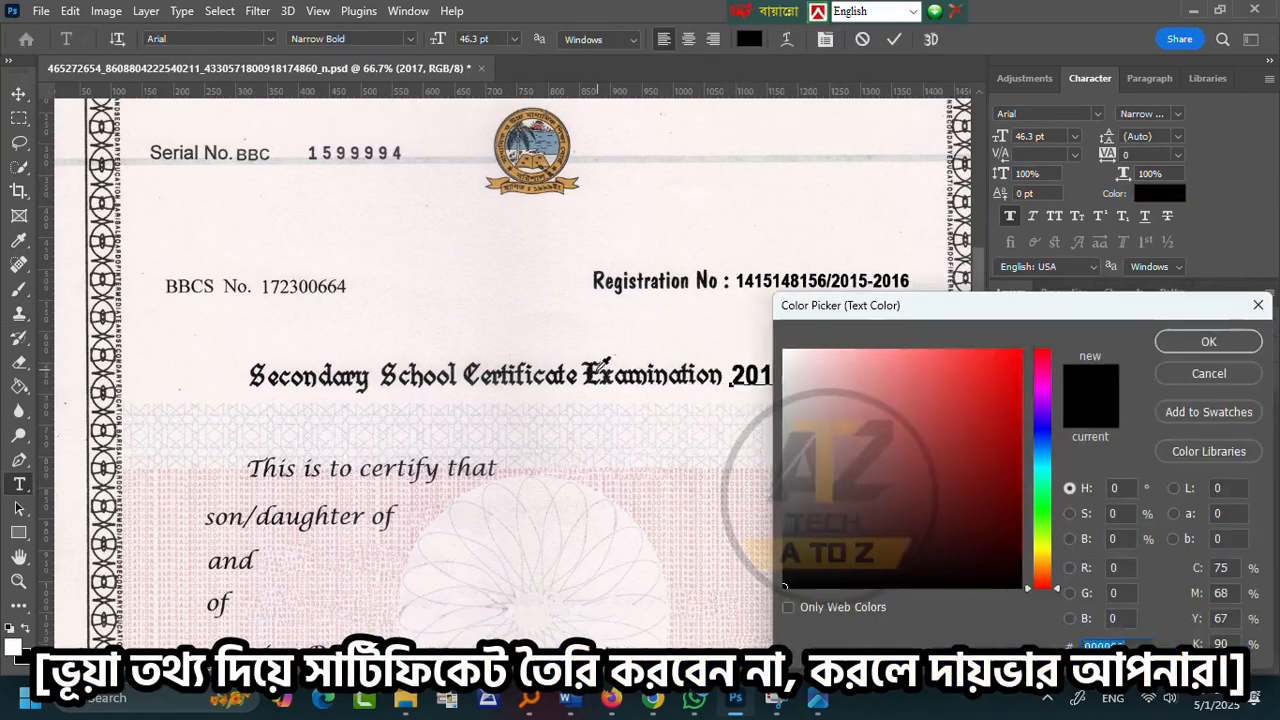
{"action": "left_click", "coordinate": [590, 372]}
{"action": "left_click", "coordinate": [1208, 341]}
{"action": "left_click", "coordinate": [851, 374]}
{"action": "scroll", "coordinate": [851, 374], "scroll_direction": "down", "scroll_amount": 2}
{"action": "left_click", "coordinate": [508, 380]}
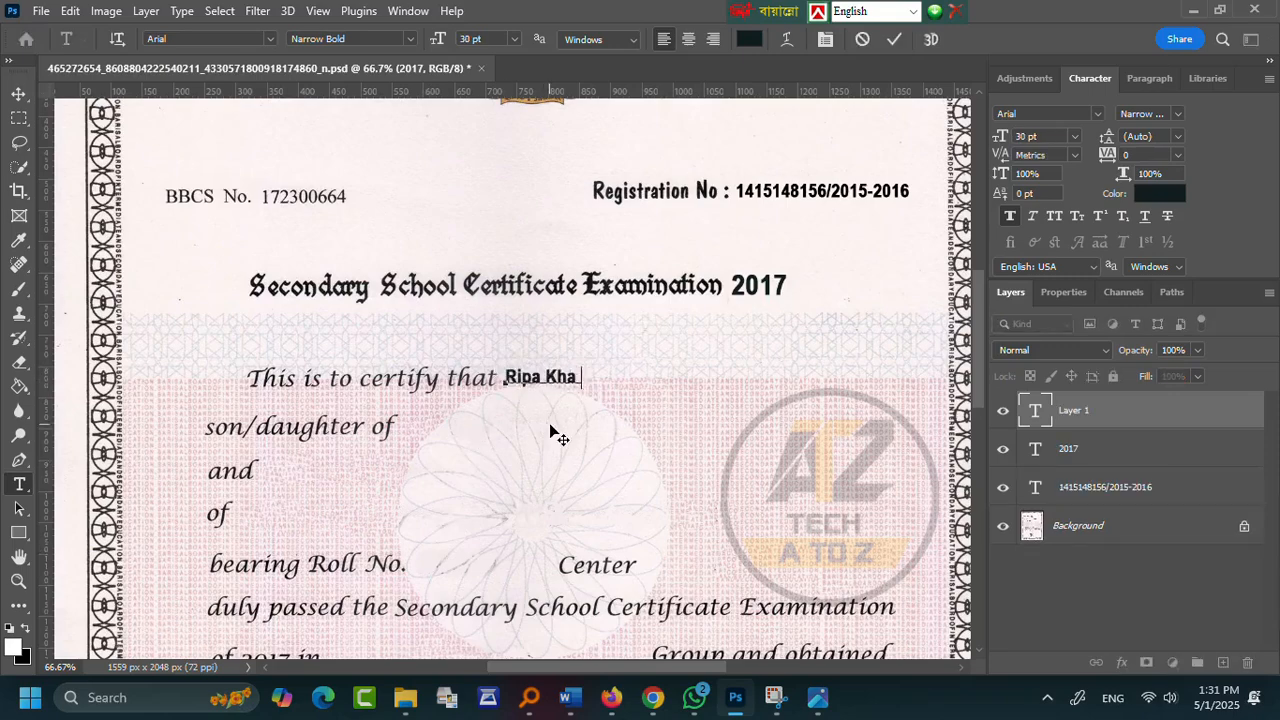
- Set the student's name in Edwardian Script ITC and enlarge it to about 182%
{"action": "left_click", "coordinate": [269, 39]}
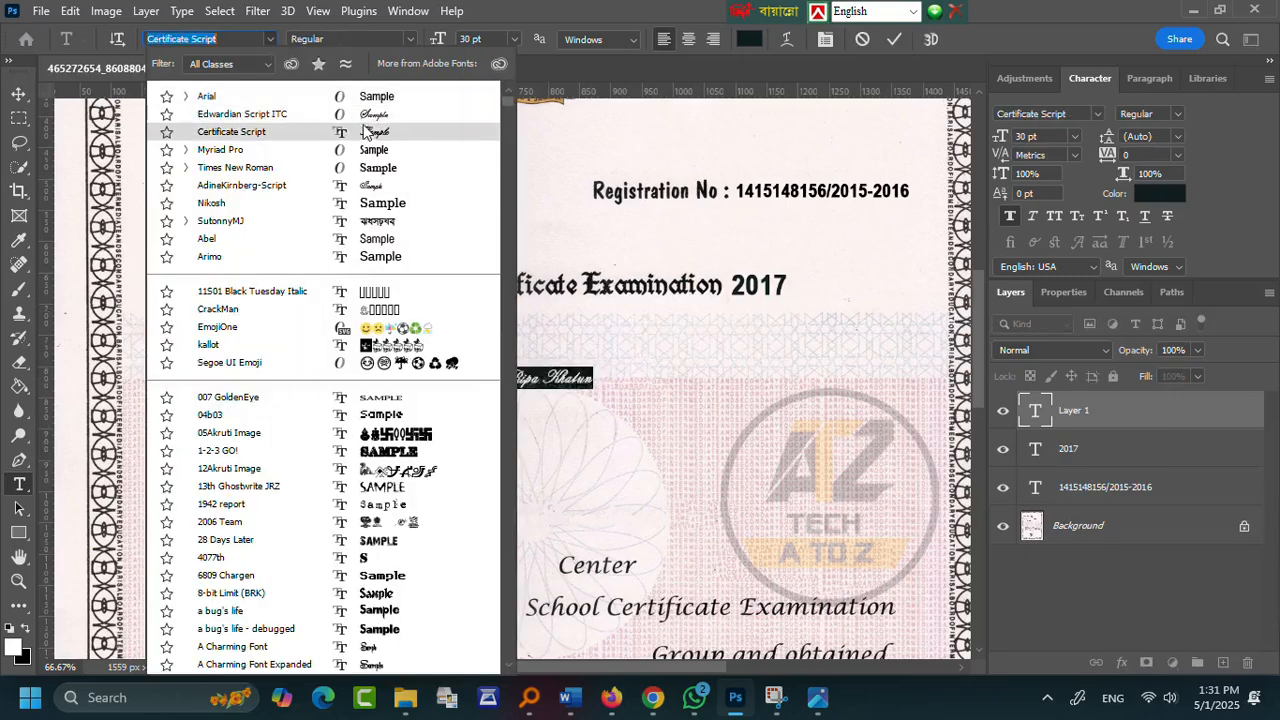
{"action": "left_click", "coordinate": [241, 114]}
{"action": "left_click", "coordinate": [894, 39]}
{"action": "key", "text": "ctrl+t"}
{"action": "left_click_drag", "start_coordinate": [594, 370], "coordinate": [546, 386]}
{"action": "left_click", "coordinate": [928, 39]}
{"action": "scroll", "coordinate": [700, 250], "scroll_direction": "down", "scroll_amount": 2}
- Replace a copied name's text with the father's name and commit it
{"action": "double_click", "coordinate": [530, 366]}
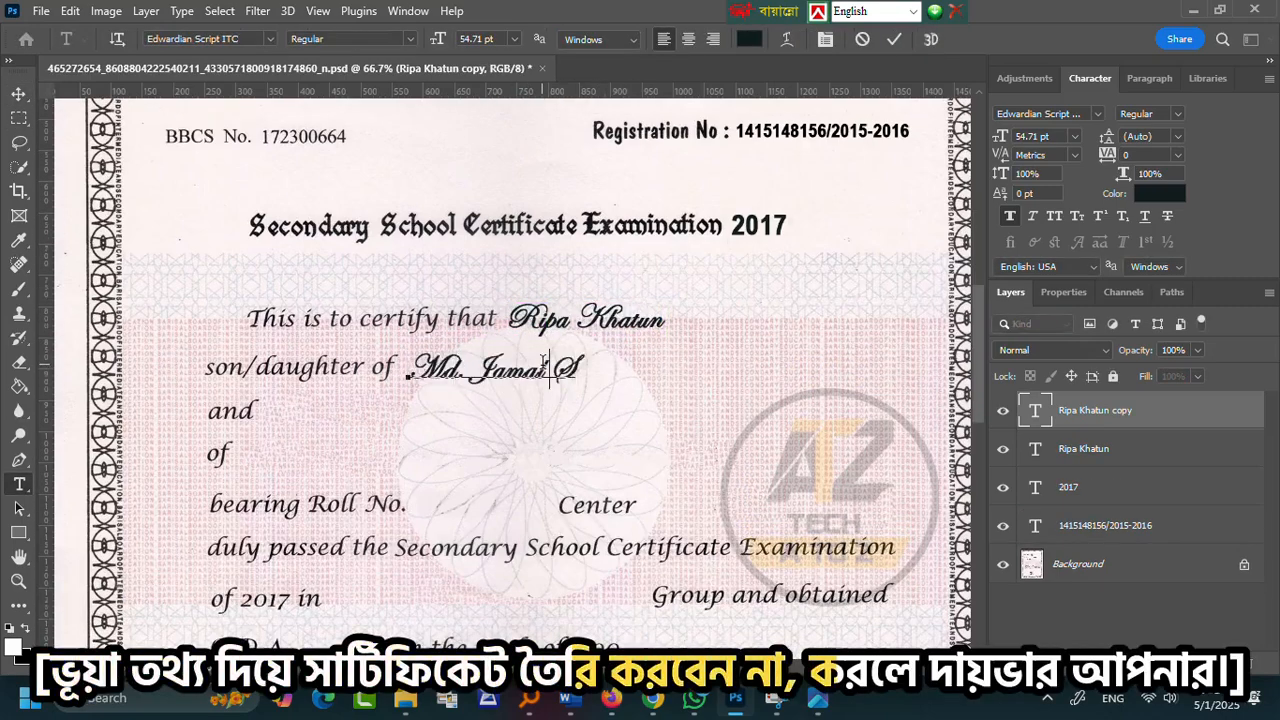
{"action": "left_click", "coordinate": [894, 39]}
{"action": "scroll", "coordinate": [500, 300], "scroll_direction": "down", "scroll_amount": 2}
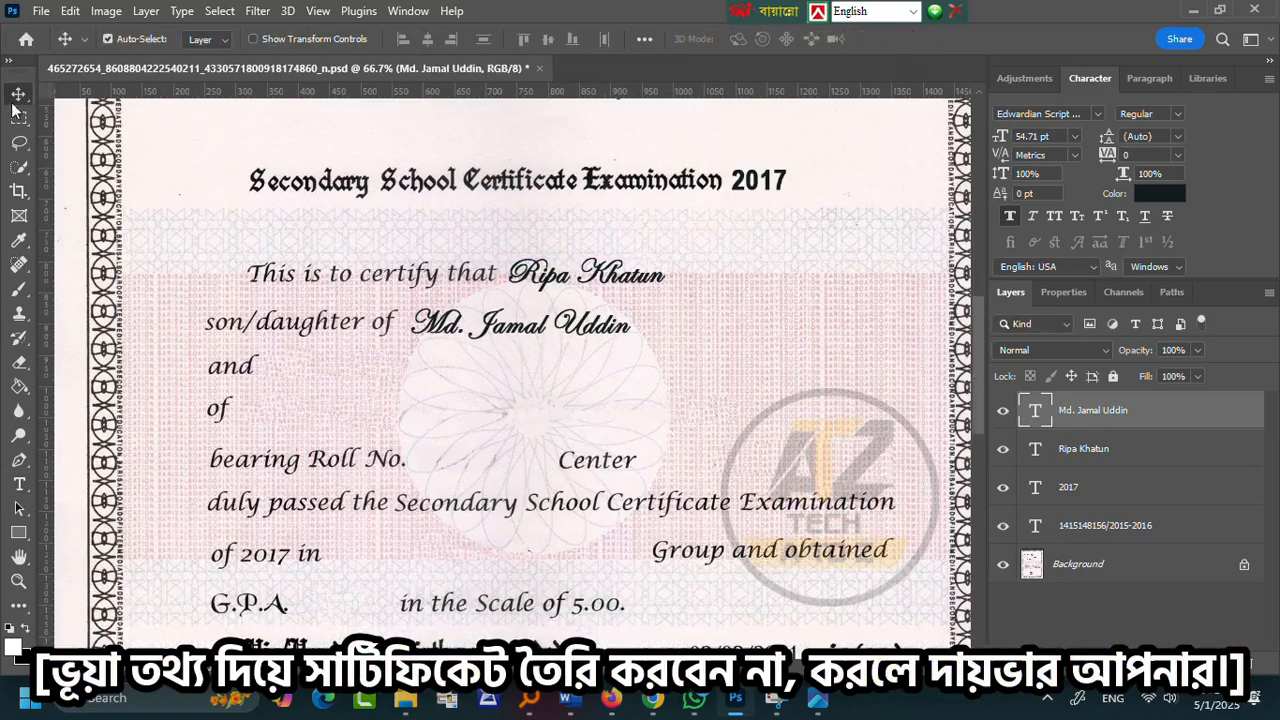
- Copy the name onto the 'and' line and retype it as the mother's name
{"action": "left_click_drag", "start_coordinate": [524, 341], "coordinate": [374, 385], "text": "alt"}
{"action": "double_click", "coordinate": [398, 362]}
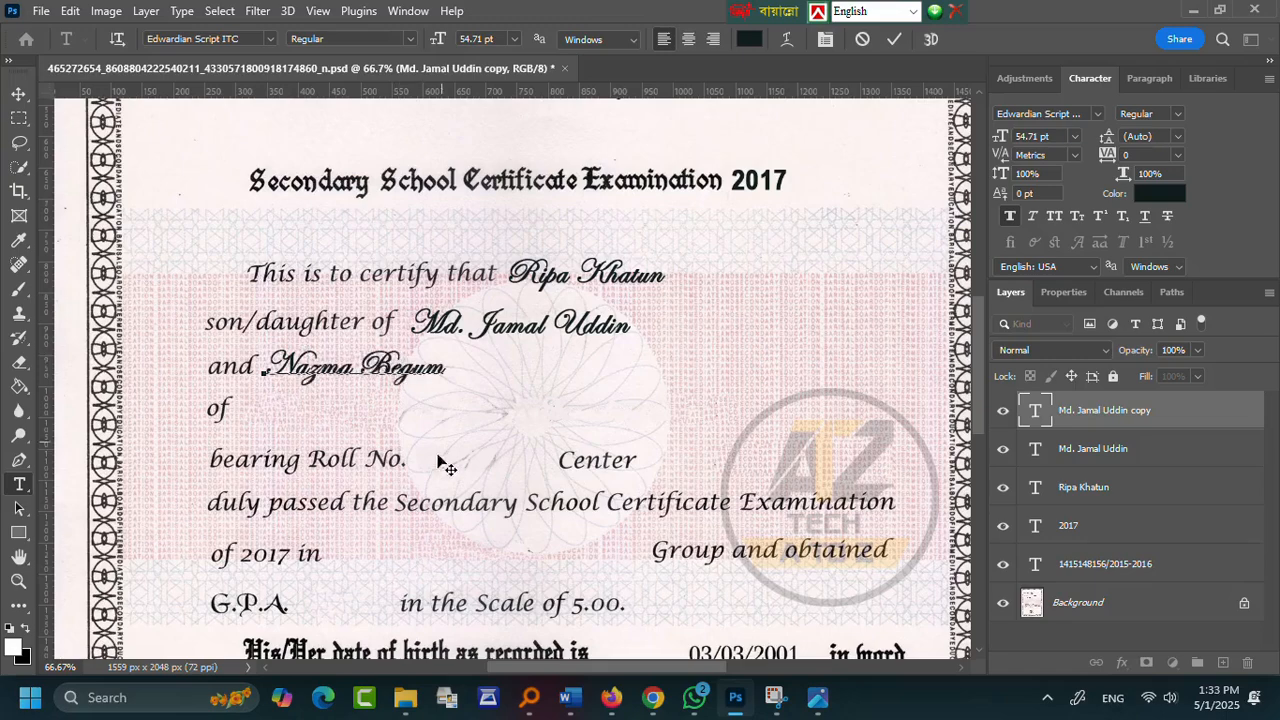
{"action": "key", "text": "ctrl+Return"}
{"action": "scroll", "coordinate": [387, 441], "scroll_direction": "down", "scroll_amount": 1}
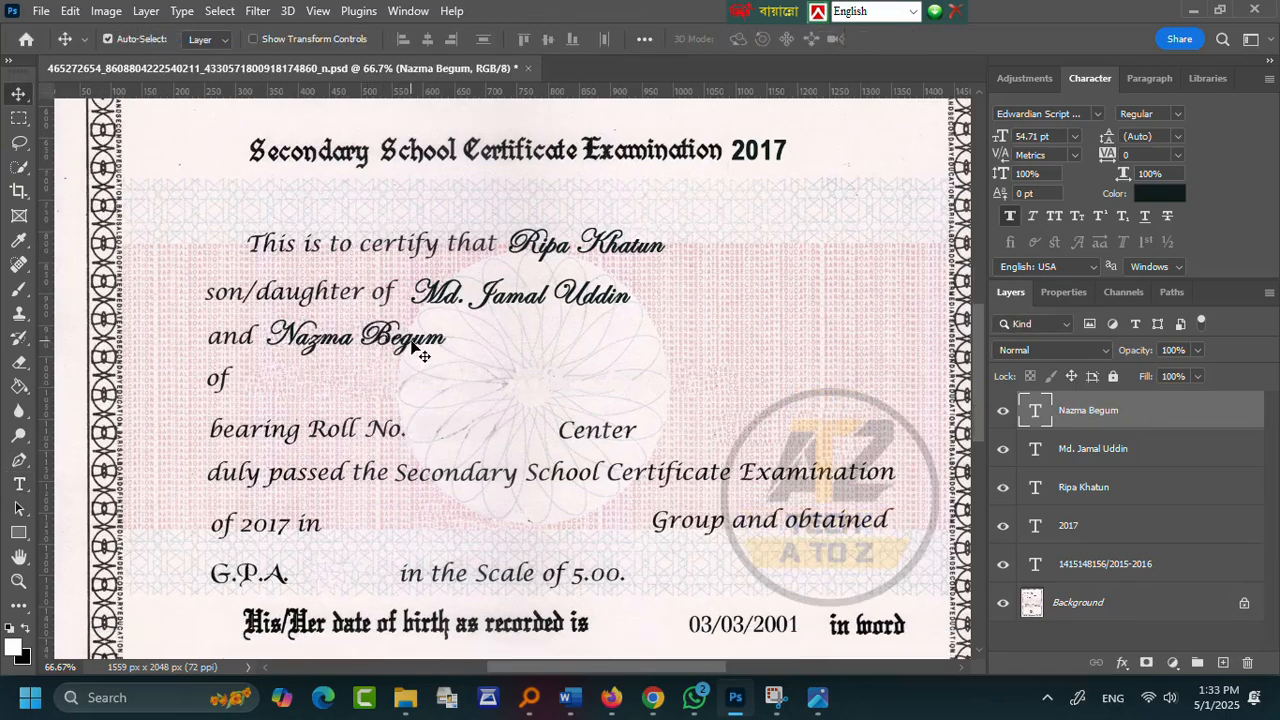
- Copy the name onto the 'of' line and retype it as the school name
{"action": "left_click_drag", "start_coordinate": [412, 345], "coordinate": [415, 390], "text": "alt"}
{"action": "double_click", "coordinate": [420, 386]}
{"action": "type", "text": "Sheikh Hasina Baller S"}
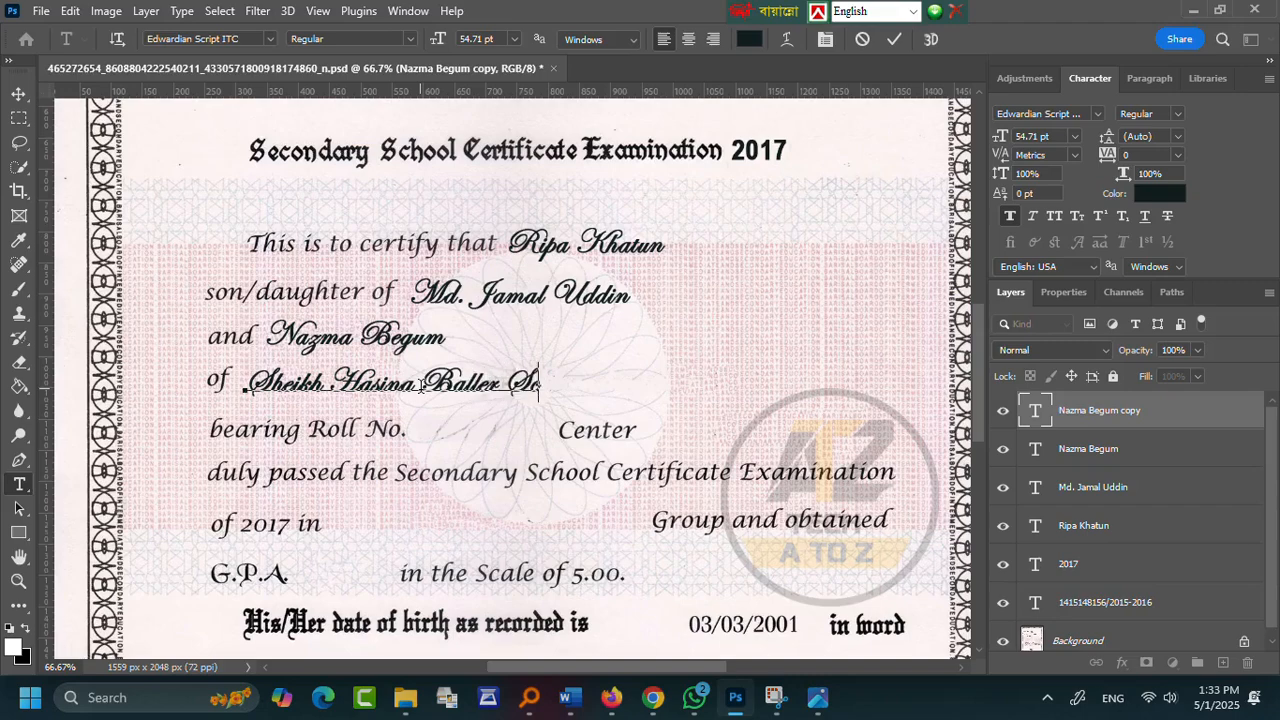
{"action": "type", "text": "chool"}
{"action": "left_click", "coordinate": [894, 39]}
{"action": "scroll", "coordinate": [500, 400], "scroll_direction": "down", "scroll_amount": 1}
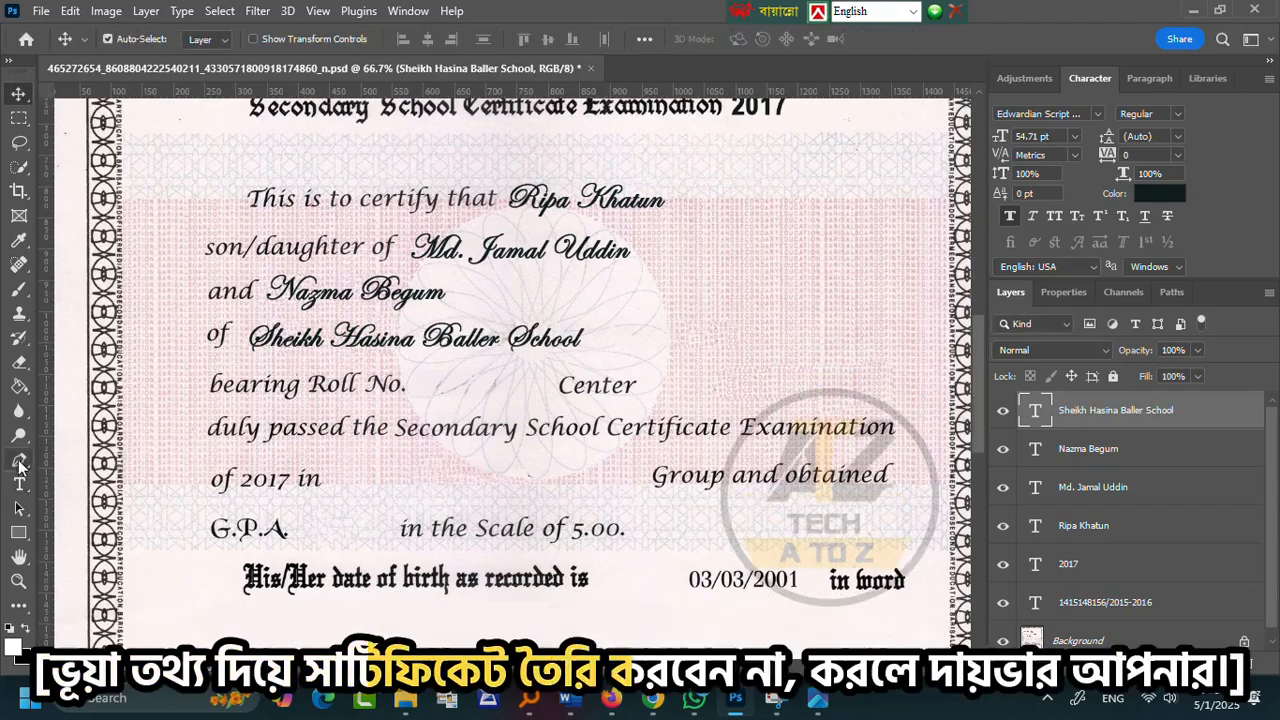
{"action": "left_click", "coordinate": [424, 388]}
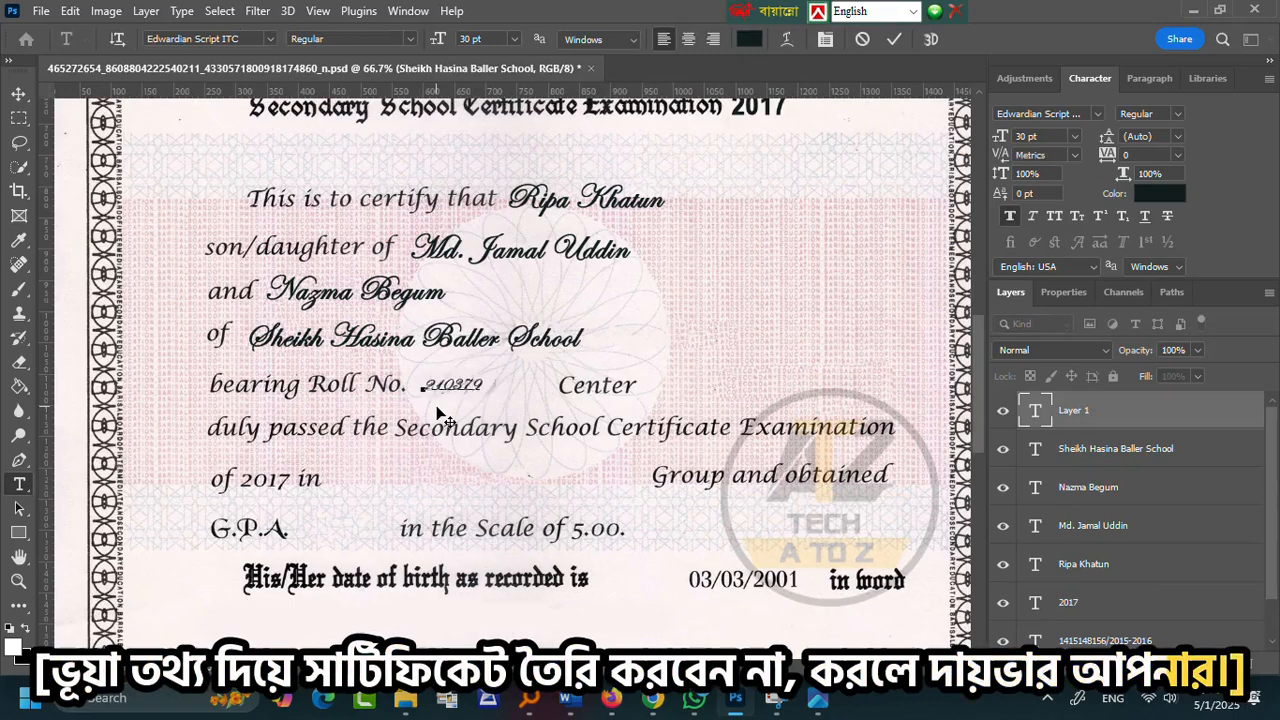
{"action": "left_click", "coordinate": [218, 40]}
{"action": "left_click", "coordinate": [467, 390]}
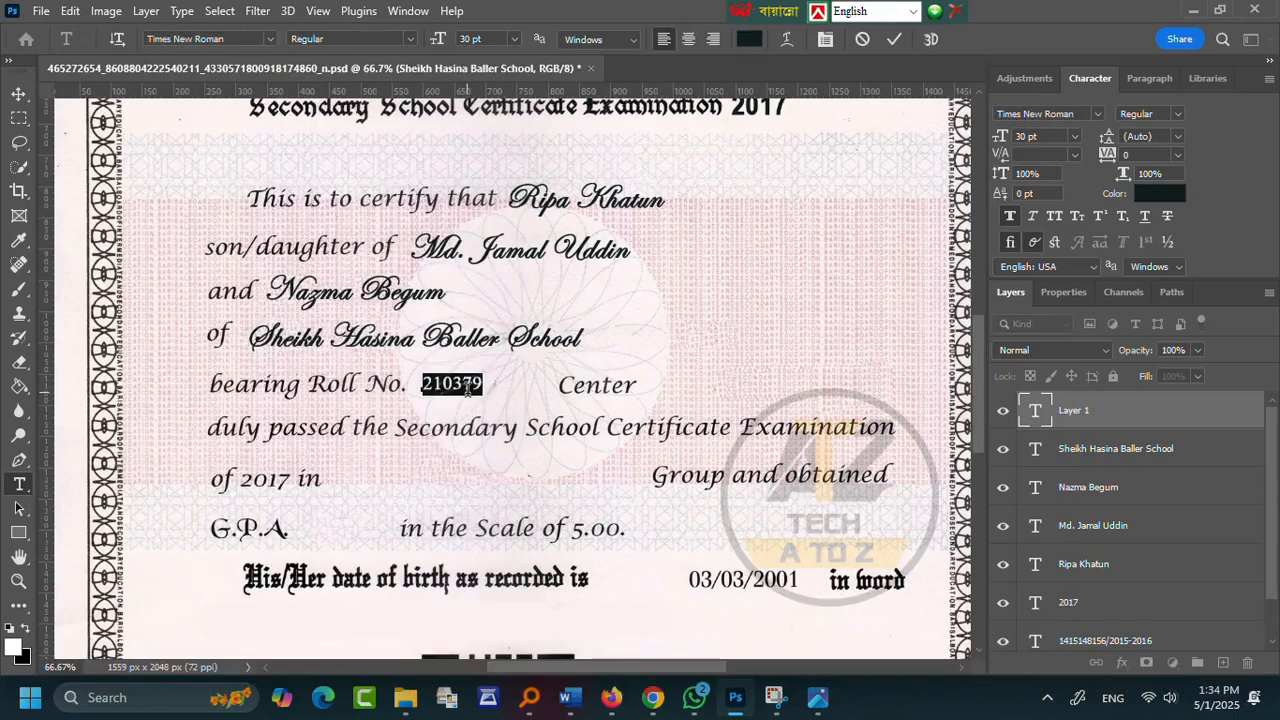
{"action": "left_click", "coordinate": [1009, 216]}
{"action": "left_click", "coordinate": [894, 39]}
{"action": "key", "text": "ctrl+t"}
{"action": "left_click_drag", "start_coordinate": [483, 384], "coordinate": [505, 384]}
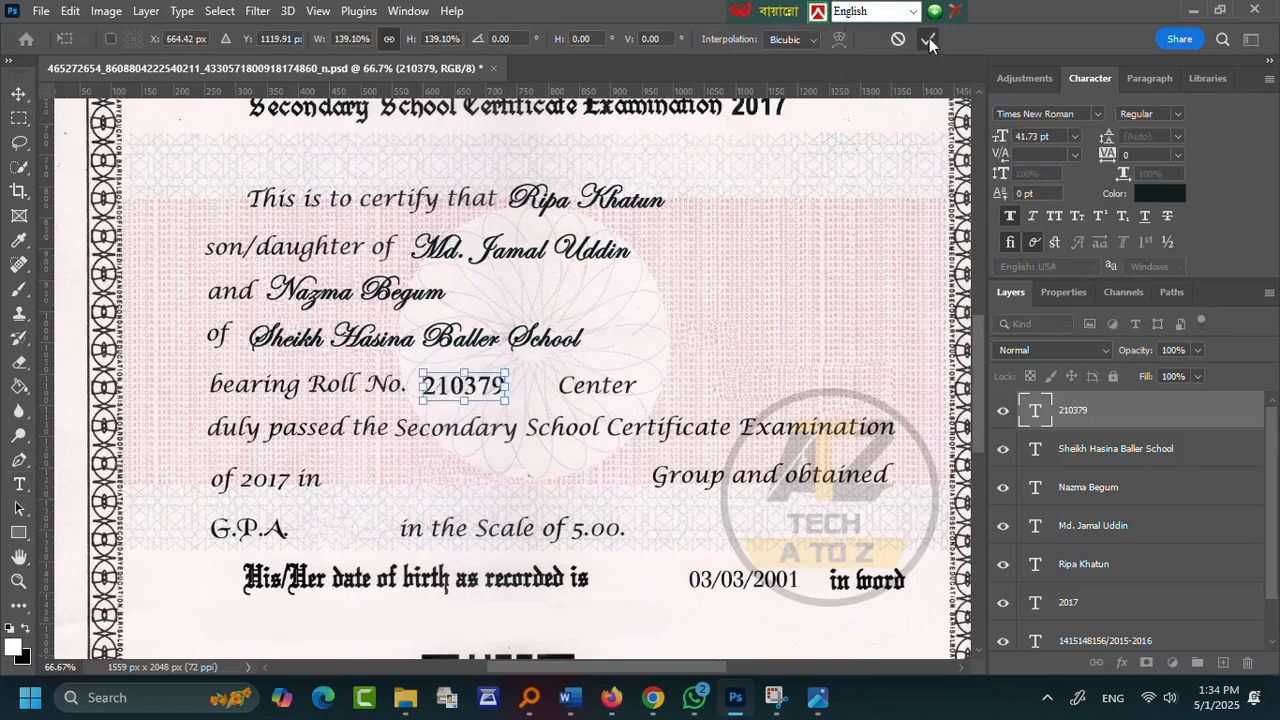
{"action": "left_click", "coordinate": [928, 40]}
- Switch the roll number's font style to Bold
{"action": "double_click", "coordinate": [465, 388]}
{"action": "left_click", "coordinate": [409, 40]}
{"action": "left_click", "coordinate": [372, 87]}
{"action": "left_click", "coordinate": [409, 42]}
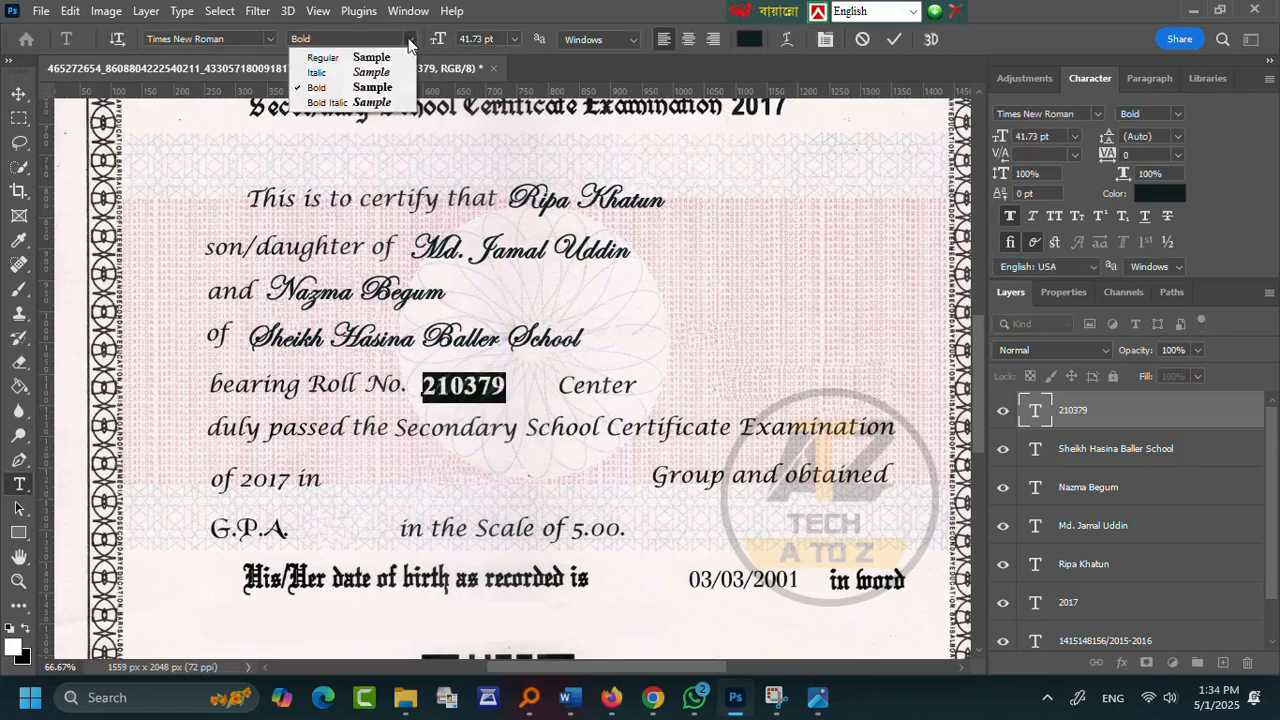
{"action": "left_click", "coordinate": [892, 38]}
{"action": "key", "text": "v"}
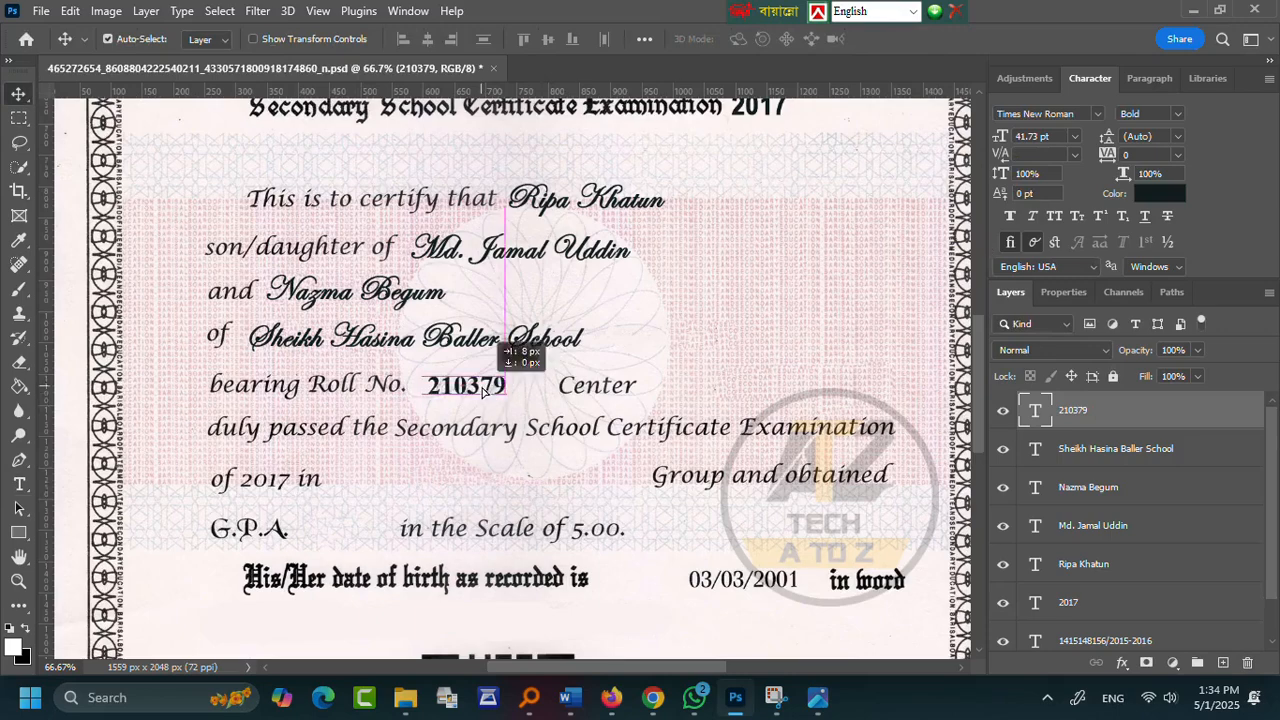
- Add 'Bhola Ss(101)' after Center in faux-bold Edwardian Script ITC and enlarge it
{"action": "left_click", "coordinate": [19, 484]}
{"action": "left_click", "coordinate": [653, 386]}
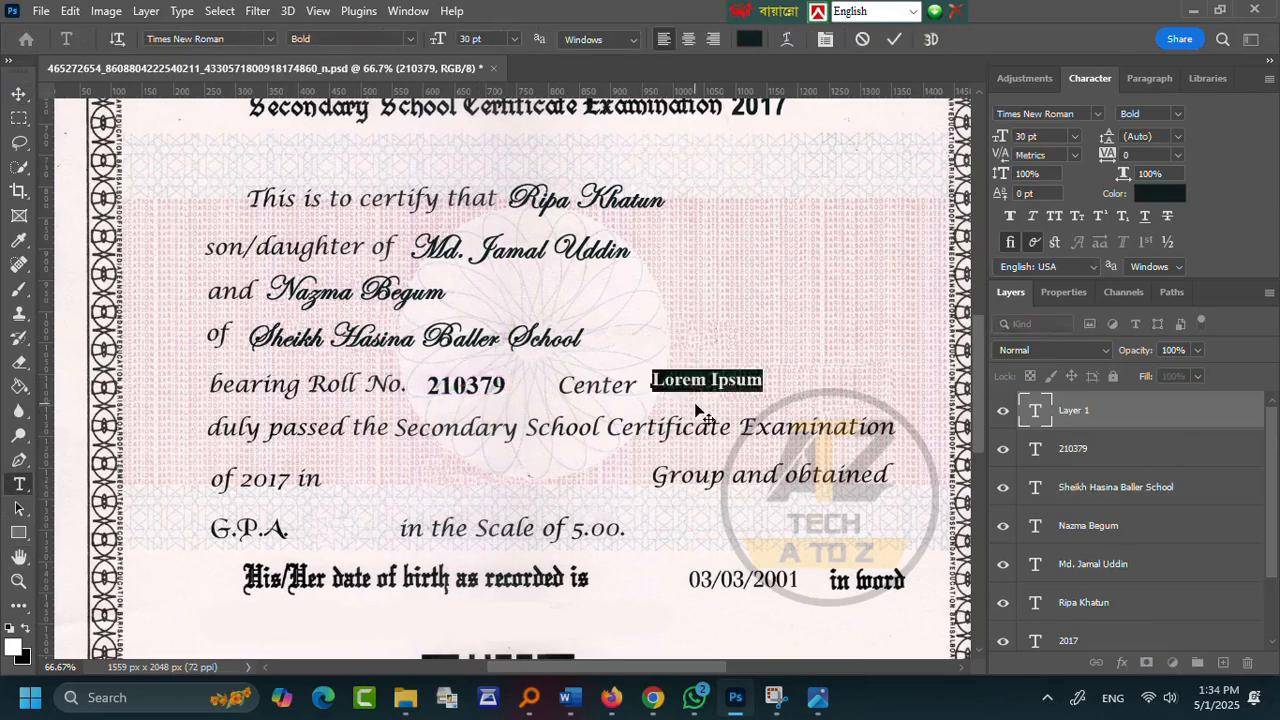
{"action": "type", "text": "Bhola Ss(101)"}
{"action": "key", "text": "ctrl+a"}
{"action": "left_click", "coordinate": [270, 39]}
{"action": "left_click", "coordinate": [366, 117]}
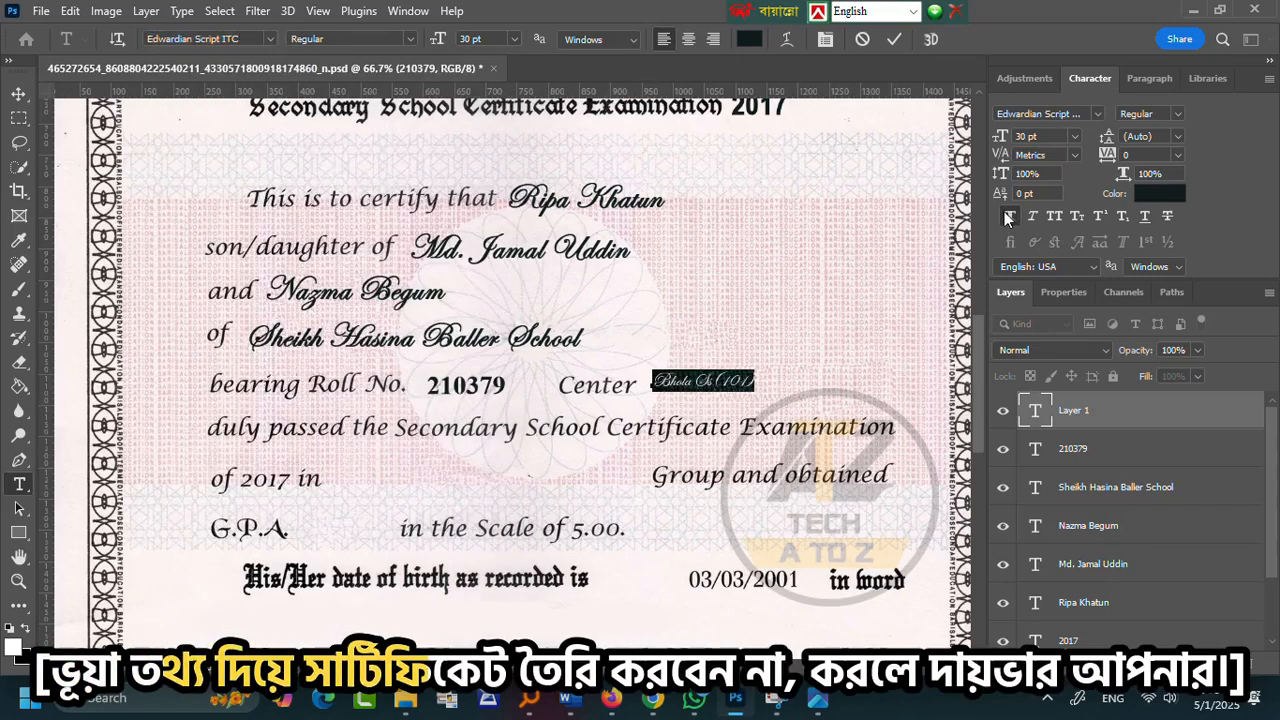
{"action": "left_click", "coordinate": [1009, 216]}
{"action": "left_click", "coordinate": [626, 349]}
{"action": "key", "text": "v"}
{"action": "left_click_drag", "start_coordinate": [756, 382], "coordinate": [782, 378]}
{"action": "key", "text": "Return"}
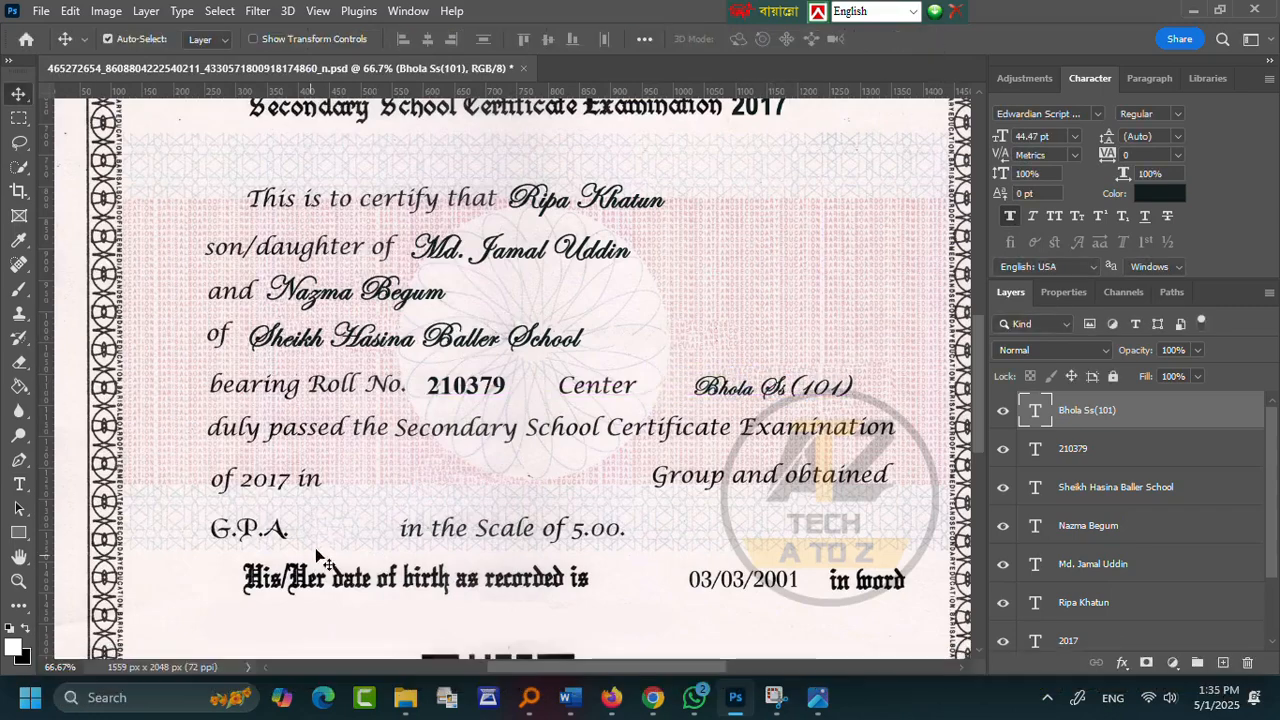
- Add a year text layer on the exam-year line, set in Nikosh
{"action": "scroll", "coordinate": [350, 545], "scroll_direction": "down", "scroll_amount": 1}
{"action": "left_click", "coordinate": [18, 581]}
{"action": "double_click", "coordinate": [258, 434]}
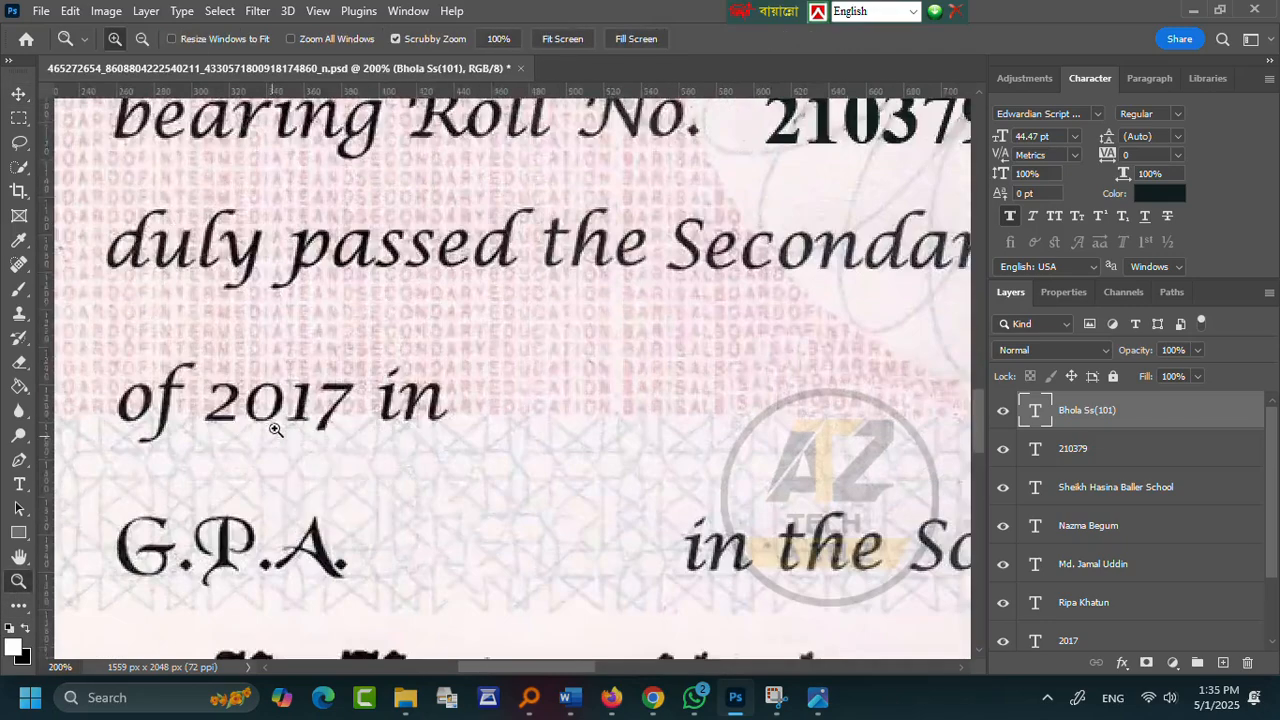
{"action": "key", "text": "ctrl+minus"}
{"action": "left_click", "coordinate": [19, 484]}
{"action": "left_click", "coordinate": [368, 394]}
{"action": "key", "text": "BackSpace"}
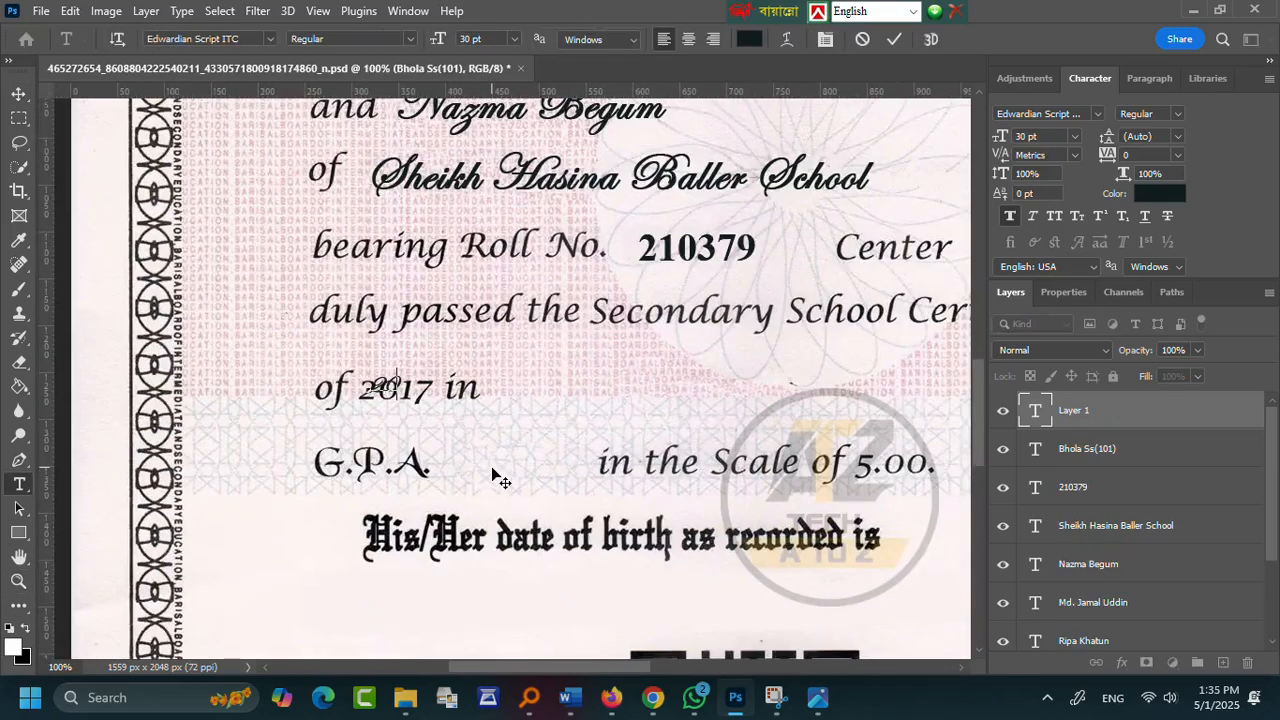
{"action": "type", "text": "2017"}
{"action": "left_click", "coordinate": [269, 39]}
{"action": "left_click", "coordinate": [235, 185]}
{"action": "left_click", "coordinate": [271, 39]}
{"action": "left_click", "coordinate": [211, 202]}
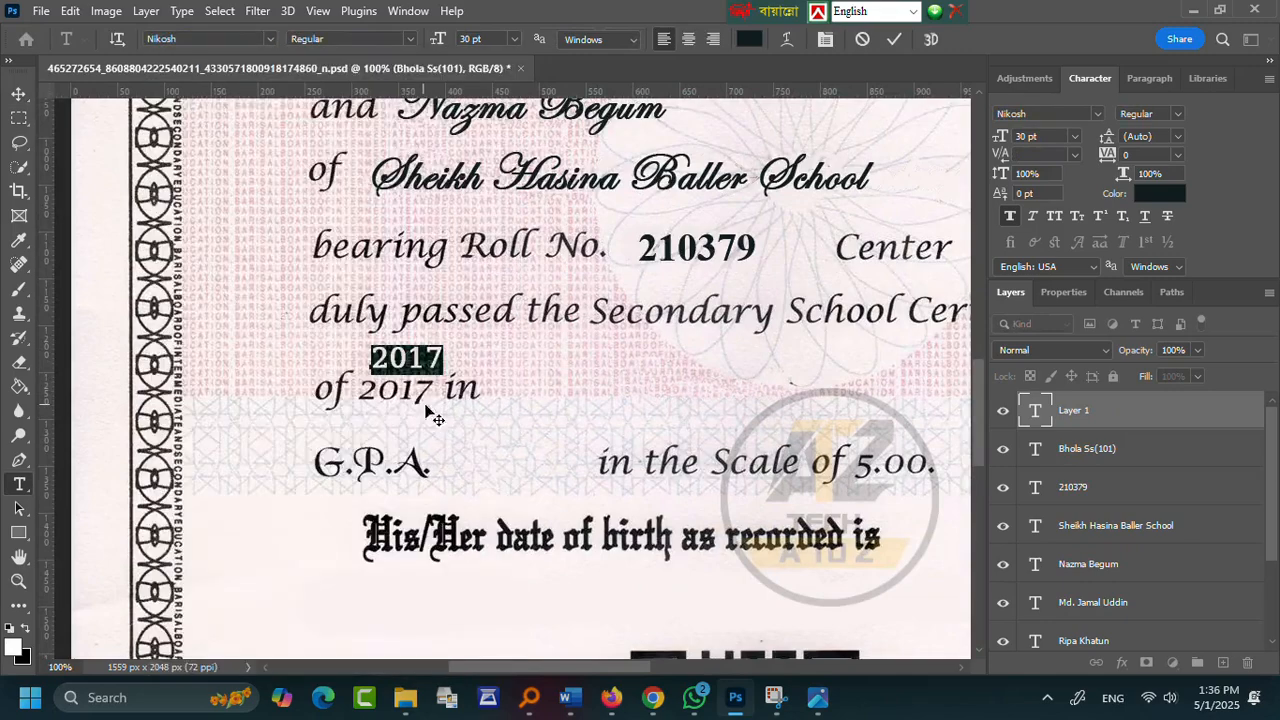
{"action": "key", "text": "ctrl+Return"}
- Edit the new year text to read 2018
{"action": "left_click", "coordinate": [1030, 217]}
{"action": "scroll", "coordinate": [955, 550], "scroll_direction": "down", "scroll_amount": 4}
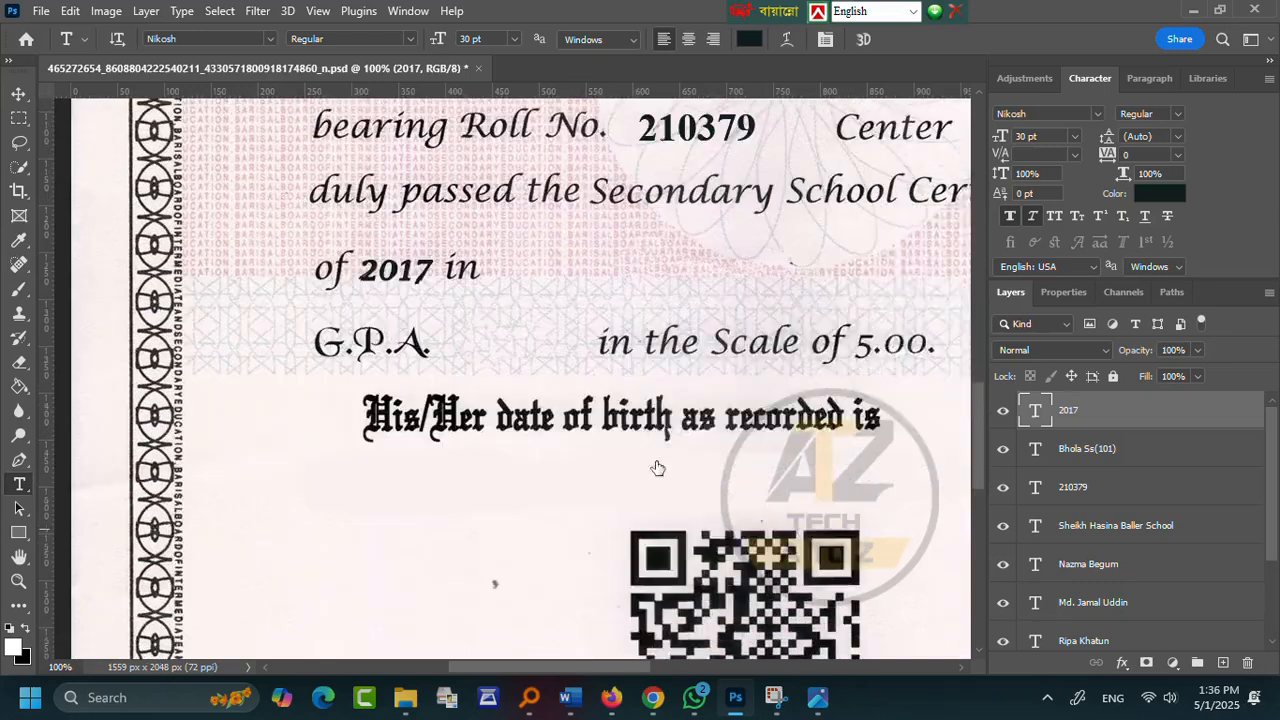
{"action": "scroll", "coordinate": [700, 450], "scroll_direction": "up", "scroll_amount": 2}
{"action": "left_click", "coordinate": [428, 330]}
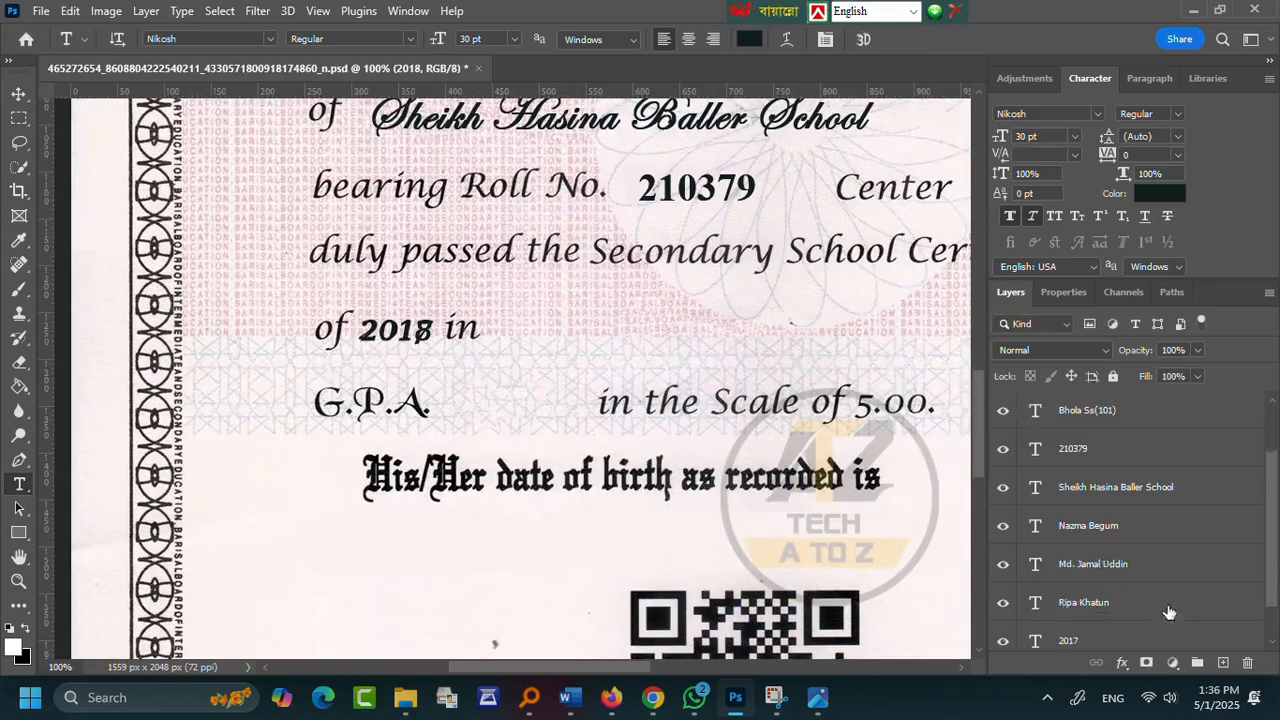
{"action": "left_click", "coordinate": [1085, 623]}
- Clone clean paper over the printed 2017 on the Background layer
{"action": "key", "text": "z"}
{"action": "left_click", "coordinate": [330, 385]}
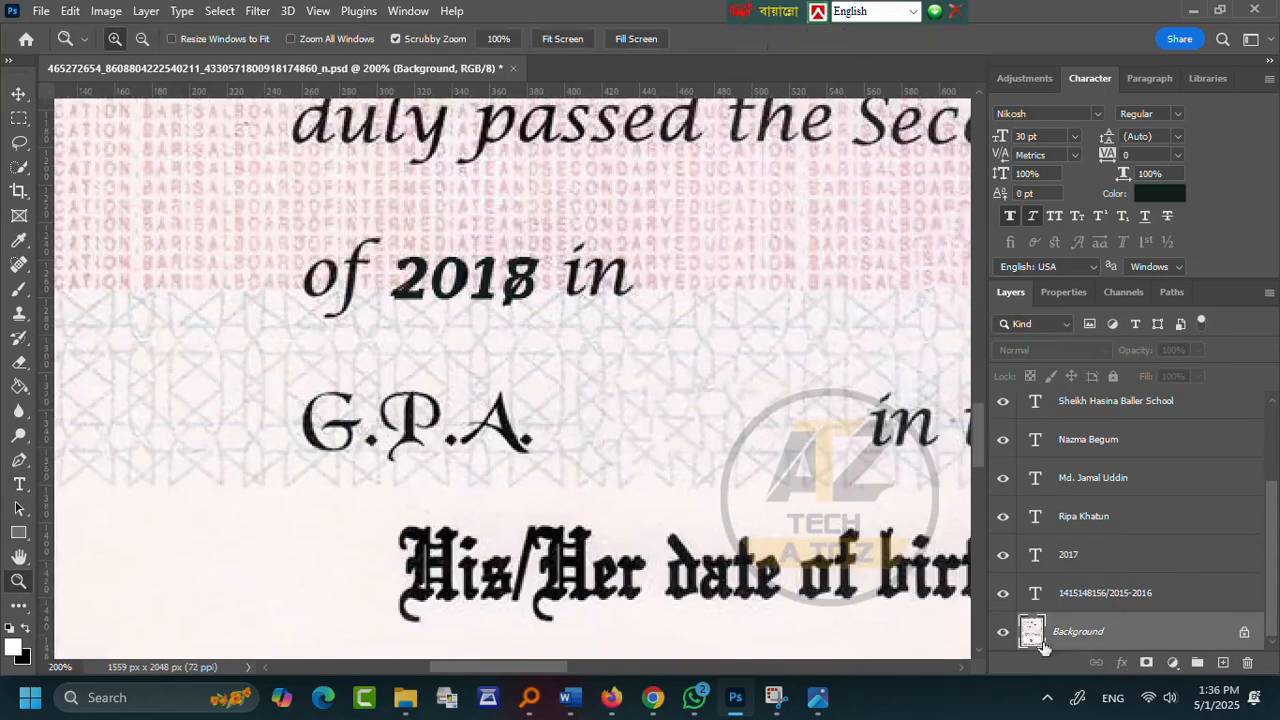
{"action": "left_click", "coordinate": [1003, 410]}
{"action": "scroll", "coordinate": [258, 373], "scroll_direction": "up", "scroll_amount": 1}
{"action": "key", "text": "s"}
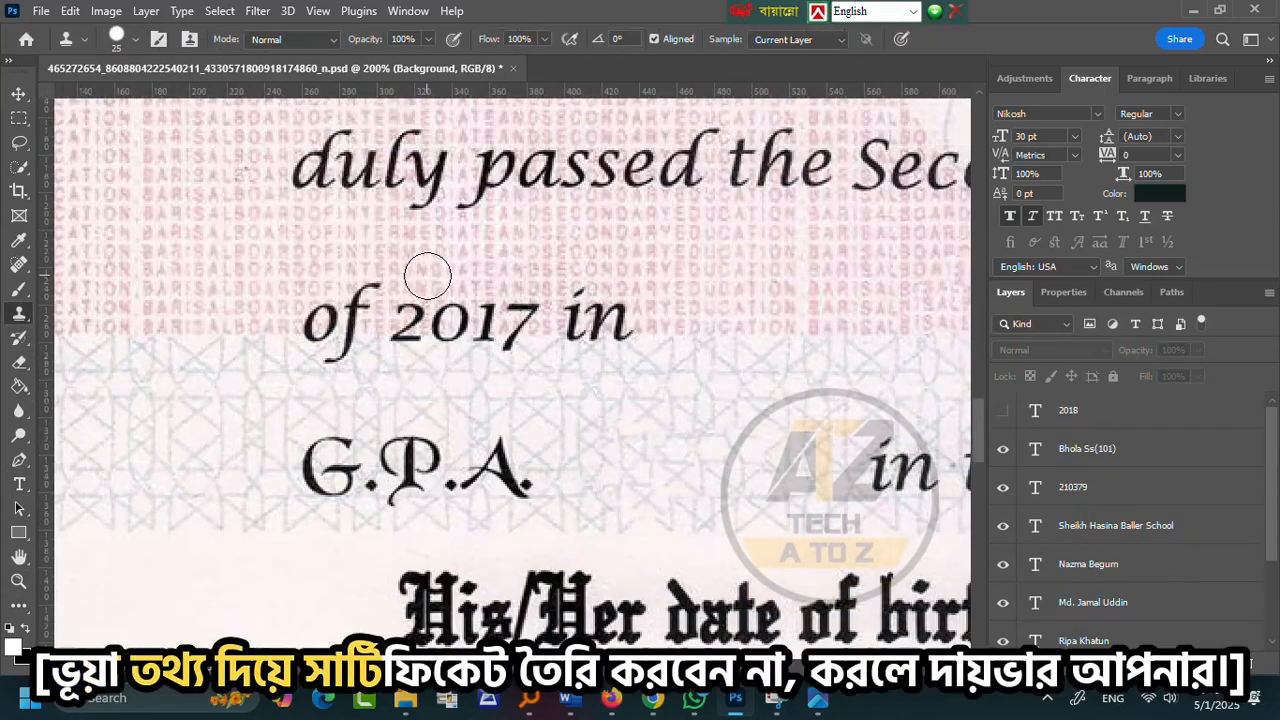
{"action": "left_click", "coordinate": [421, 279], "text": "alt"}
{"action": "left_click_drag", "start_coordinate": [412, 308], "coordinate": [520, 306]}
{"action": "key", "text": "bracketleft"}
{"action": "left_click", "coordinate": [476, 338]}
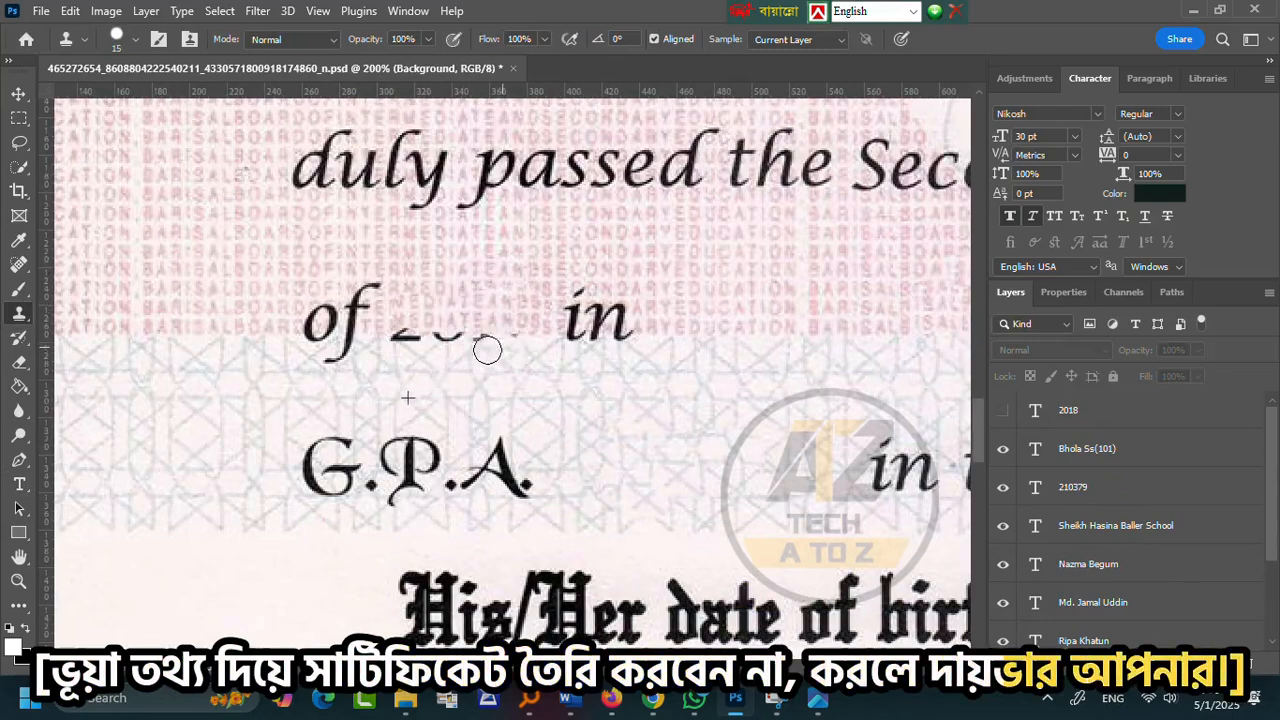
{"action": "left_click", "coordinate": [513, 322]}
{"action": "scroll", "coordinate": [760, 400], "scroll_direction": "up", "scroll_amount": 1}
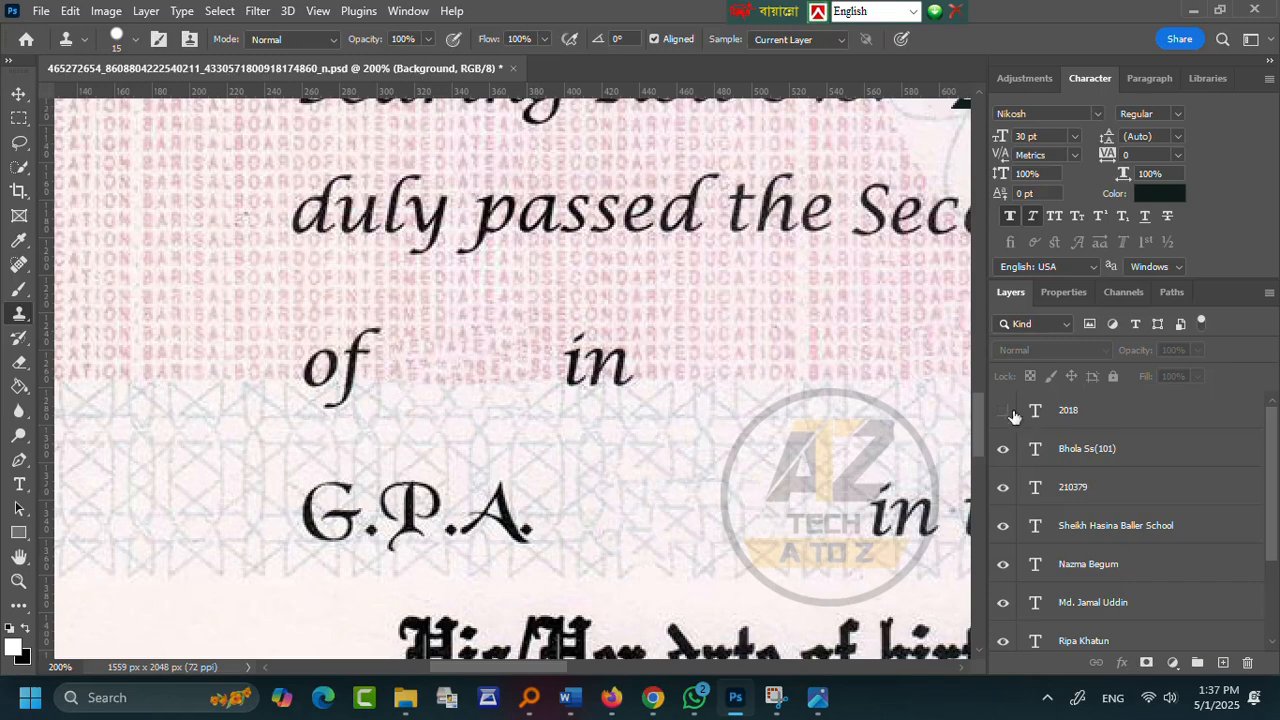
- Show the 2018 text layer again over the cleaned year line
{"action": "key", "text": "v"}
{"action": "left_click", "coordinate": [514, 320]}
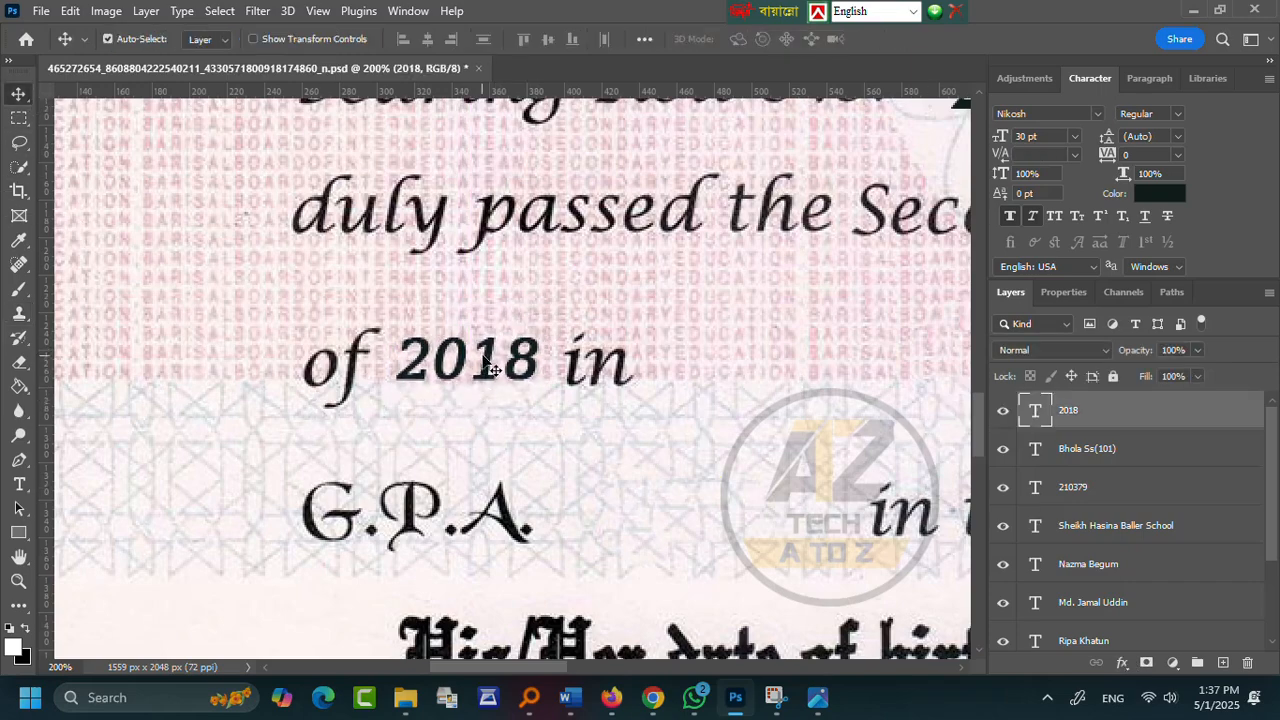
{"action": "key", "text": "z"}
{"action": "scroll", "coordinate": [352, 500], "scroll_direction": "down", "scroll_amount": 3}
{"action": "scroll", "coordinate": [428, 457], "scroll_direction": "up", "scroll_amount": 1}
- Type Humanities in the group blank and set it in Edwardian Script ITC
{"action": "left_click_drag", "start_coordinate": [663, 668], "coordinate": [687, 669]}
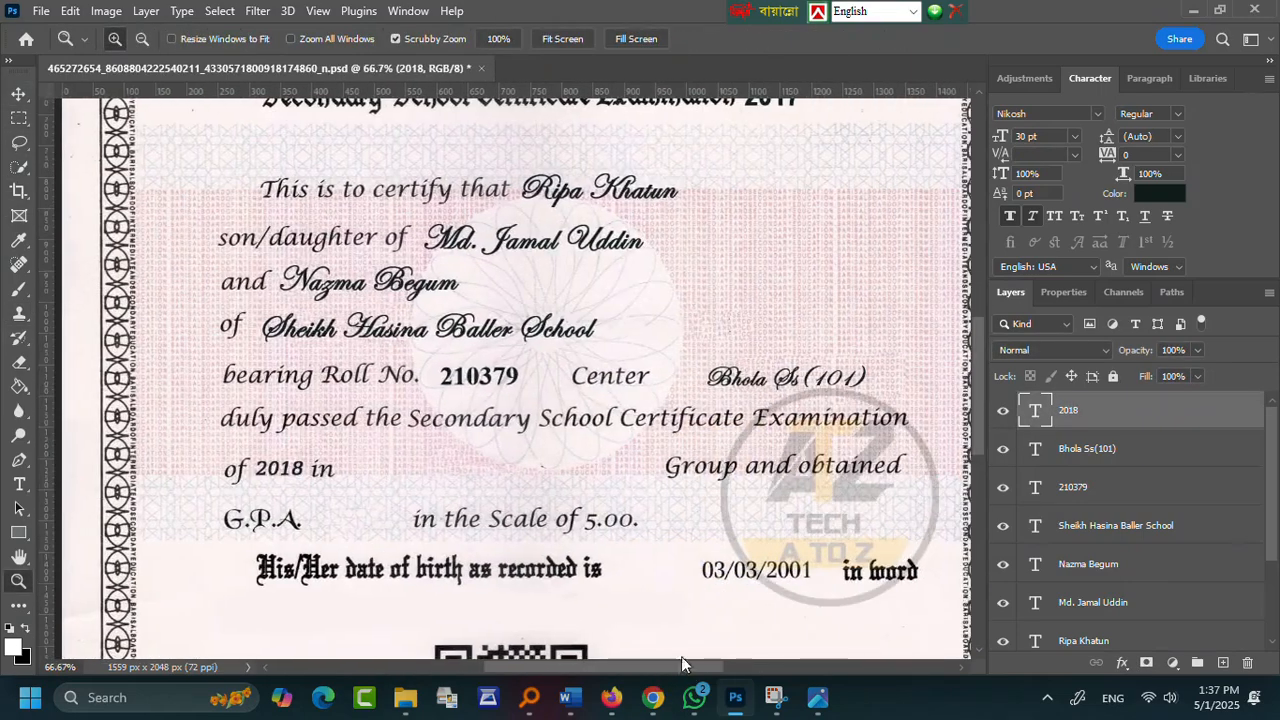
{"action": "key", "text": "t"}
{"action": "left_click", "coordinate": [406, 470]}
{"action": "type", "text": "Hum"}
{"action": "left_click", "coordinate": [271, 39]}
{"action": "left_click", "coordinate": [368, 114]}
{"action": "left_click", "coordinate": [269, 39]}
{"action": "left_click", "coordinate": [300, 133]}
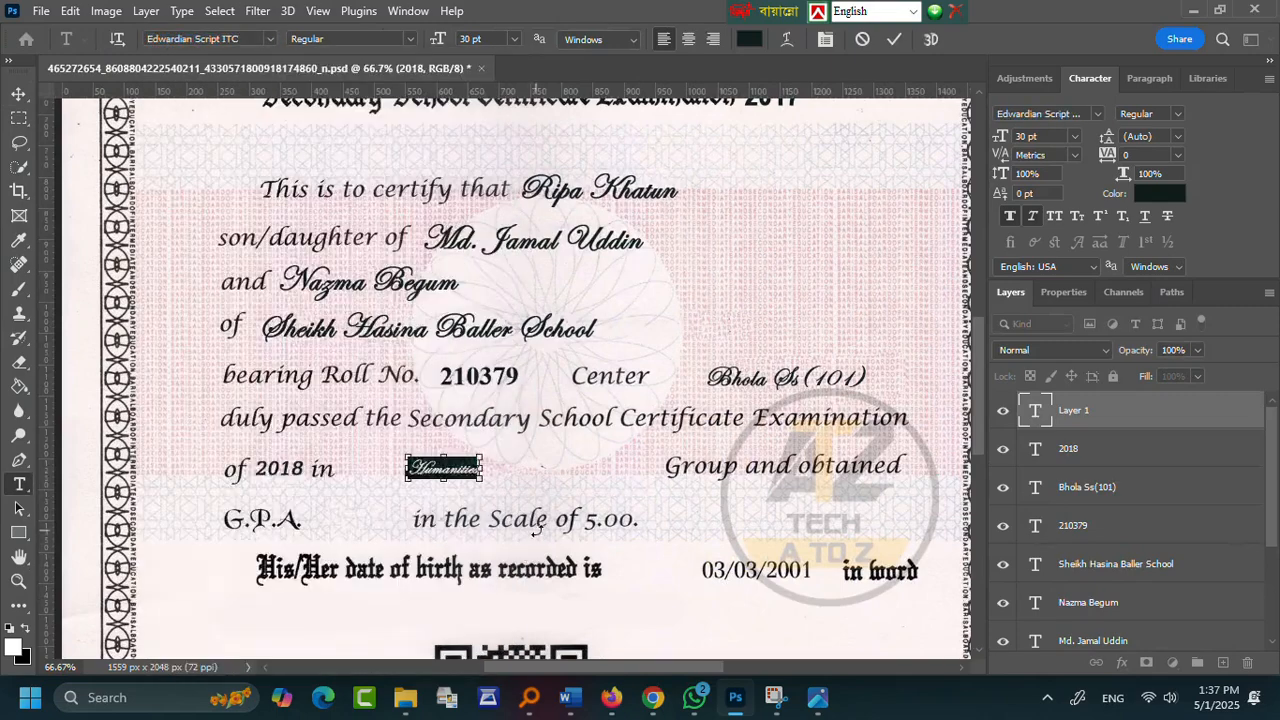
{"action": "key", "text": "ctrl+t"}
{"action": "key", "text": "ctrl+Return"}
- Enlarge Humanities to about 198% and start a text layer after G.P.A
{"action": "key", "text": "ctrl+t"}
{"action": "left_click_drag", "start_coordinate": [481, 468], "coordinate": [551, 468]}
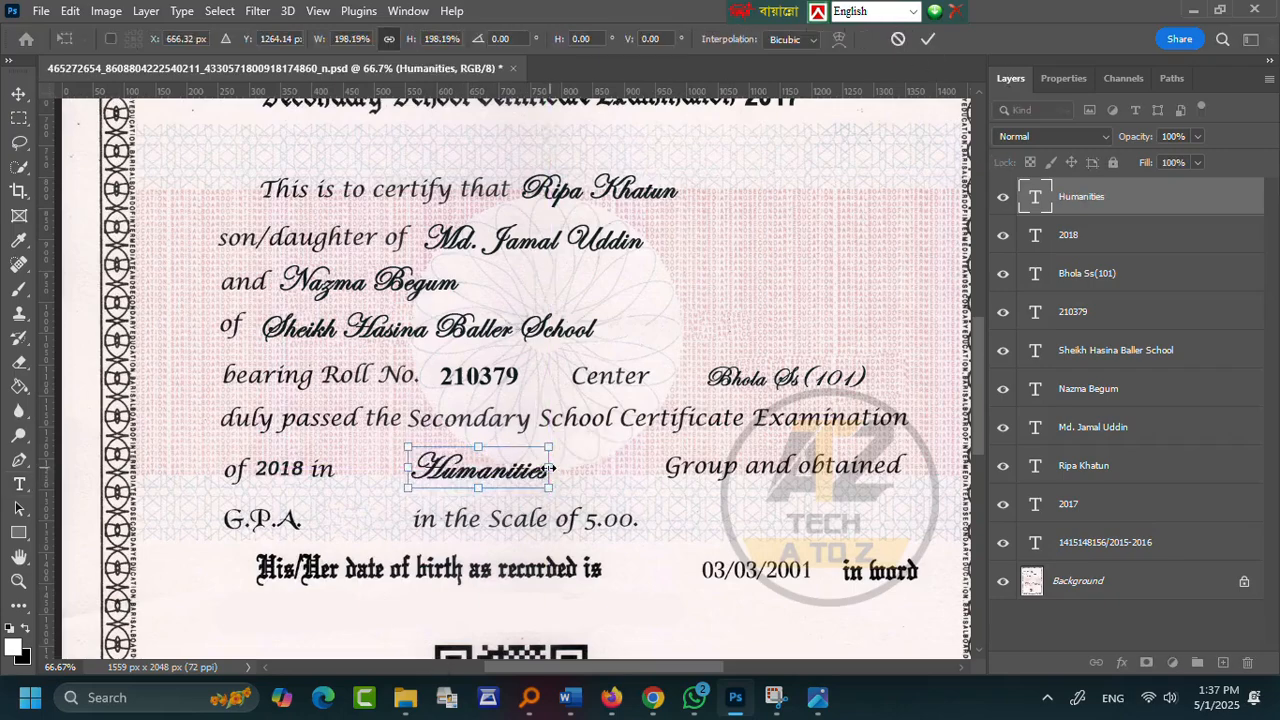
{"action": "left_click", "coordinate": [927, 40]}
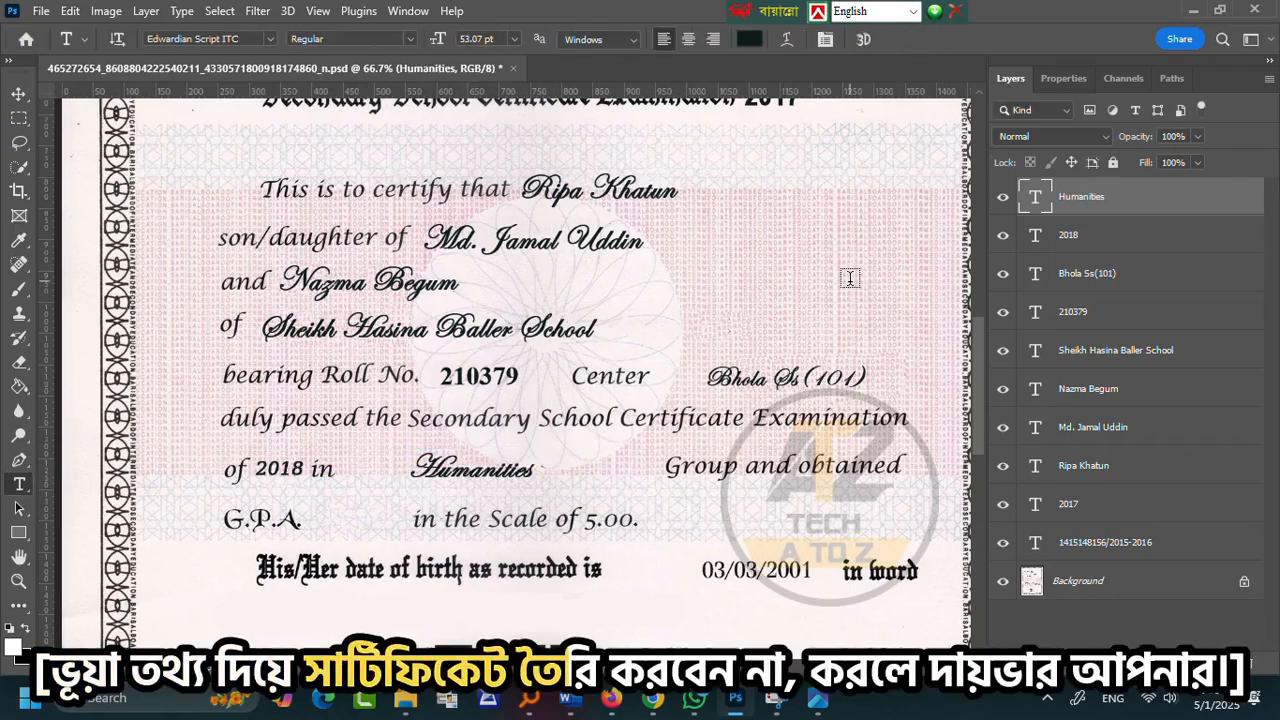
{"action": "left_click", "coordinate": [332, 525]}
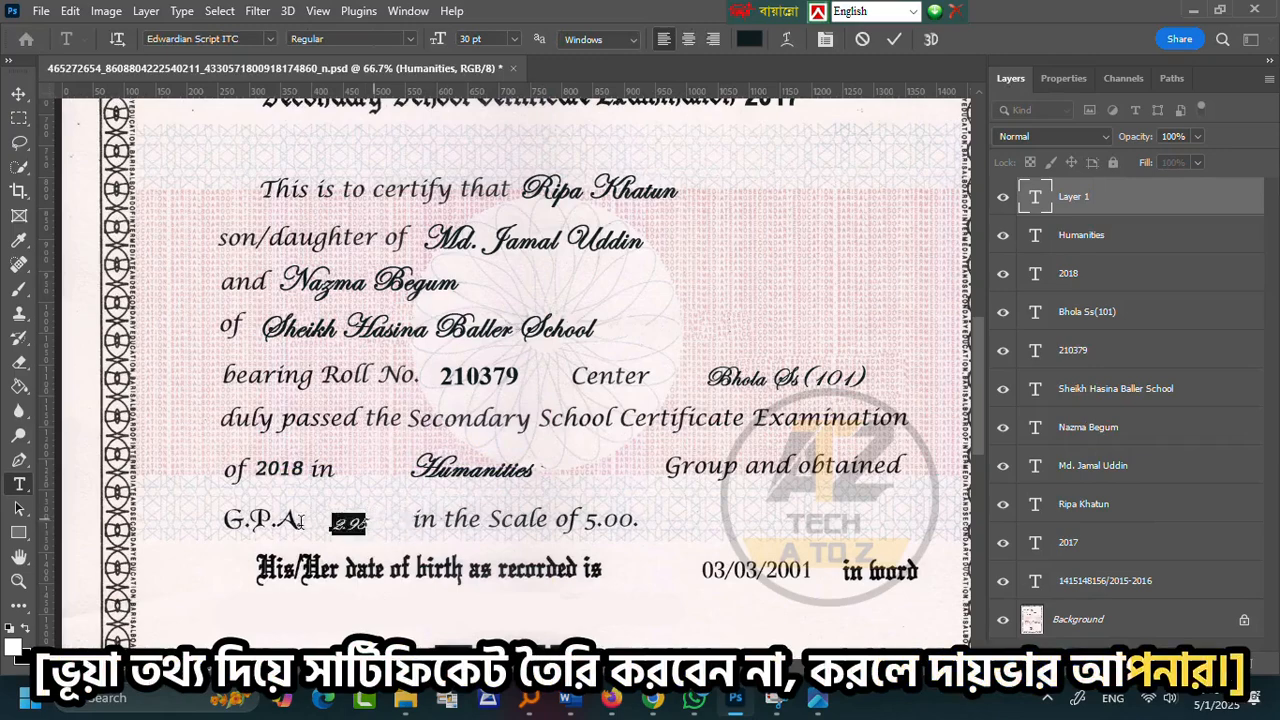
- Set 2.95 in Times New Roman and enlarge it to about 40 pt
{"action": "left_click", "coordinate": [269, 40]}
{"action": "left_click", "coordinate": [380, 150]}
{"action": "scroll", "coordinate": [900, 180], "scroll_direction": "up", "scroll_amount": 1}
{"action": "left_click", "coordinate": [830, 41]}
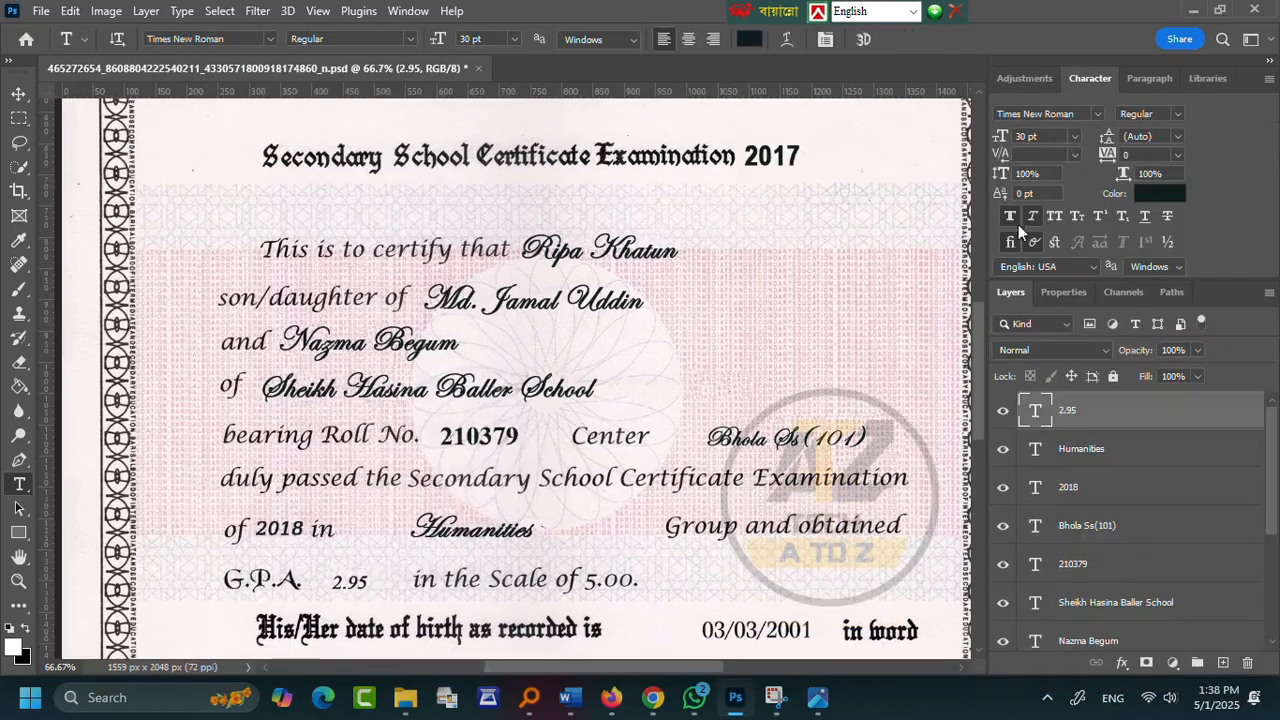
{"action": "key", "text": "v"}
{"action": "key", "text": "ctrl+t"}
{"action": "left_click_drag", "start_coordinate": [368, 582], "coordinate": [382, 582]}
{"action": "key", "text": "Return"}
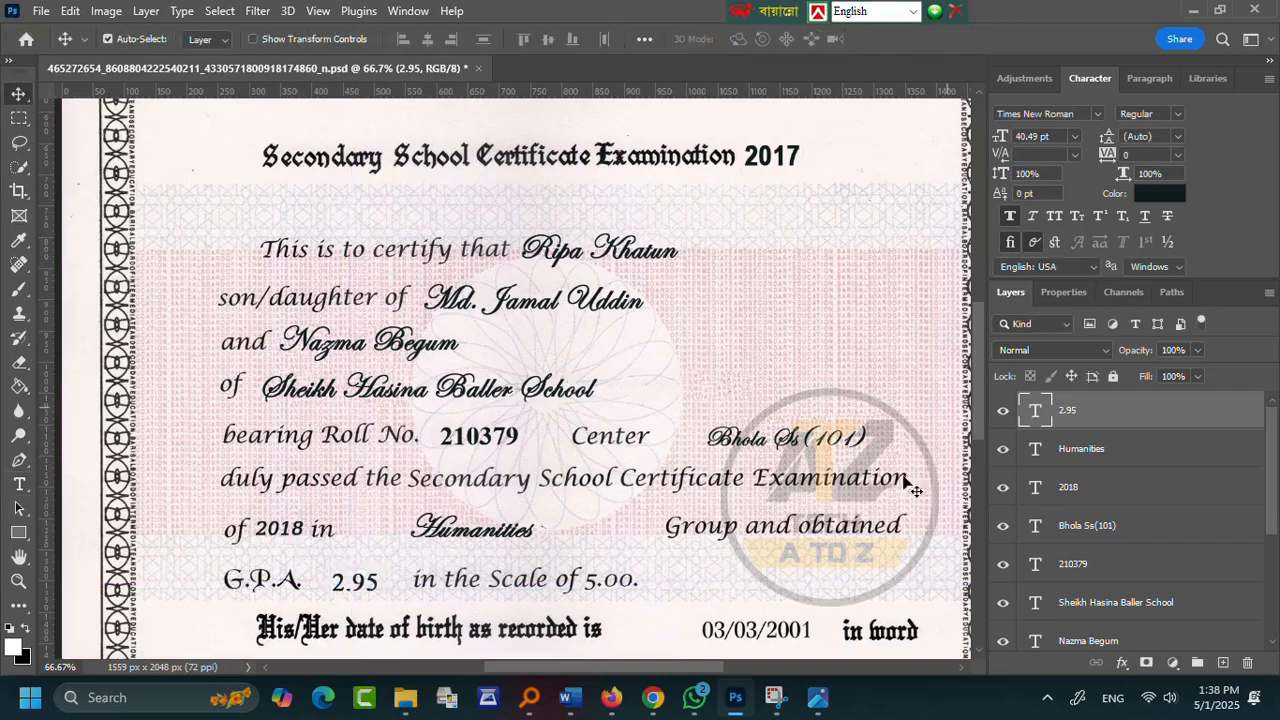
- Change 2.95 to Bold and resize it again
{"action": "double_click", "coordinate": [360, 590]}
{"action": "left_click", "coordinate": [411, 42]}
{"action": "left_click", "coordinate": [365, 86]}
{"action": "left_click", "coordinate": [19, 94]}
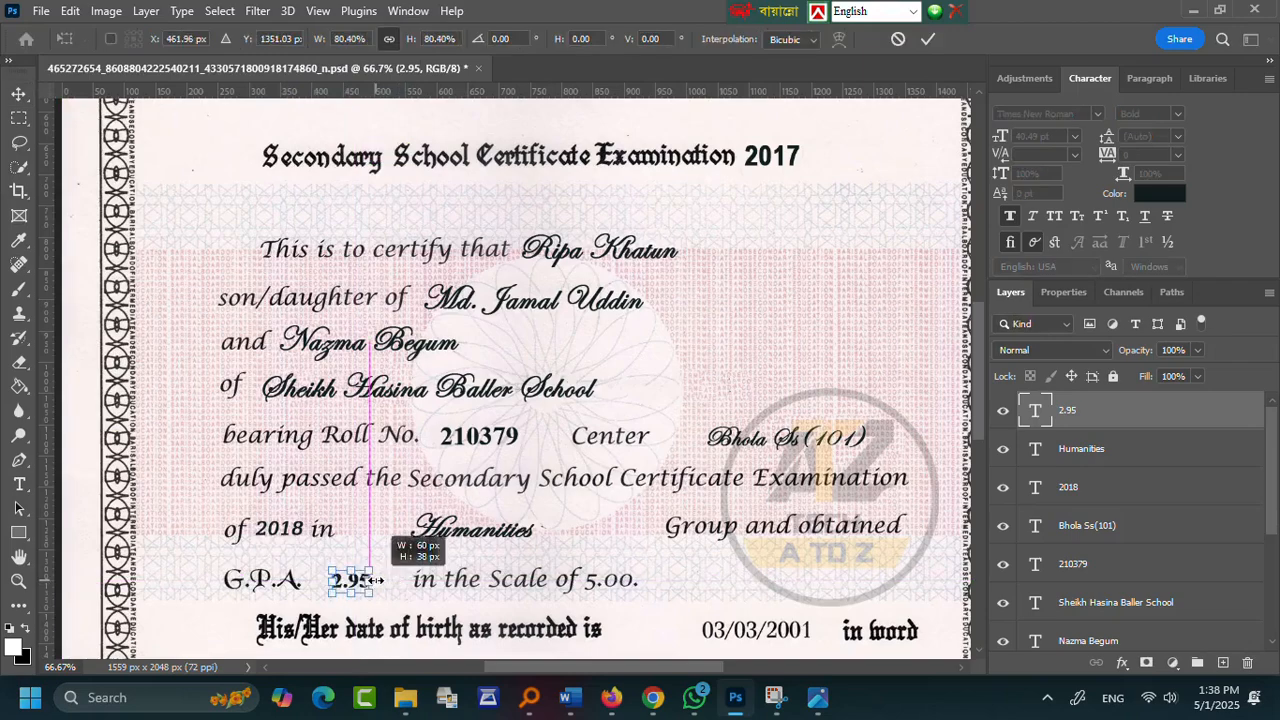
{"action": "key", "text": "ctrl+t"}
{"action": "left_click", "coordinate": [928, 40]}
{"action": "scroll", "coordinate": [958, 95], "scroll_direction": "down", "scroll_amount": 1}
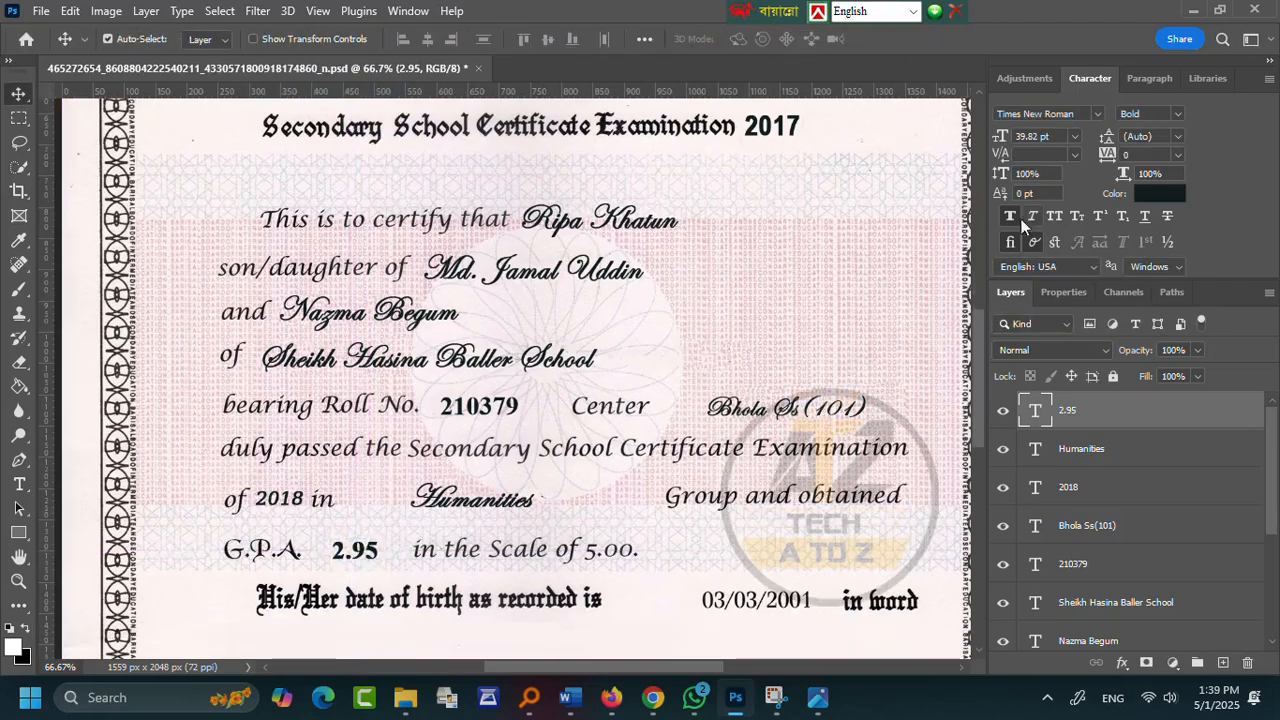
{"action": "scroll", "coordinate": [787, 478], "scroll_direction": "down", "scroll_amount": 2}
{"action": "key", "text": "z"}
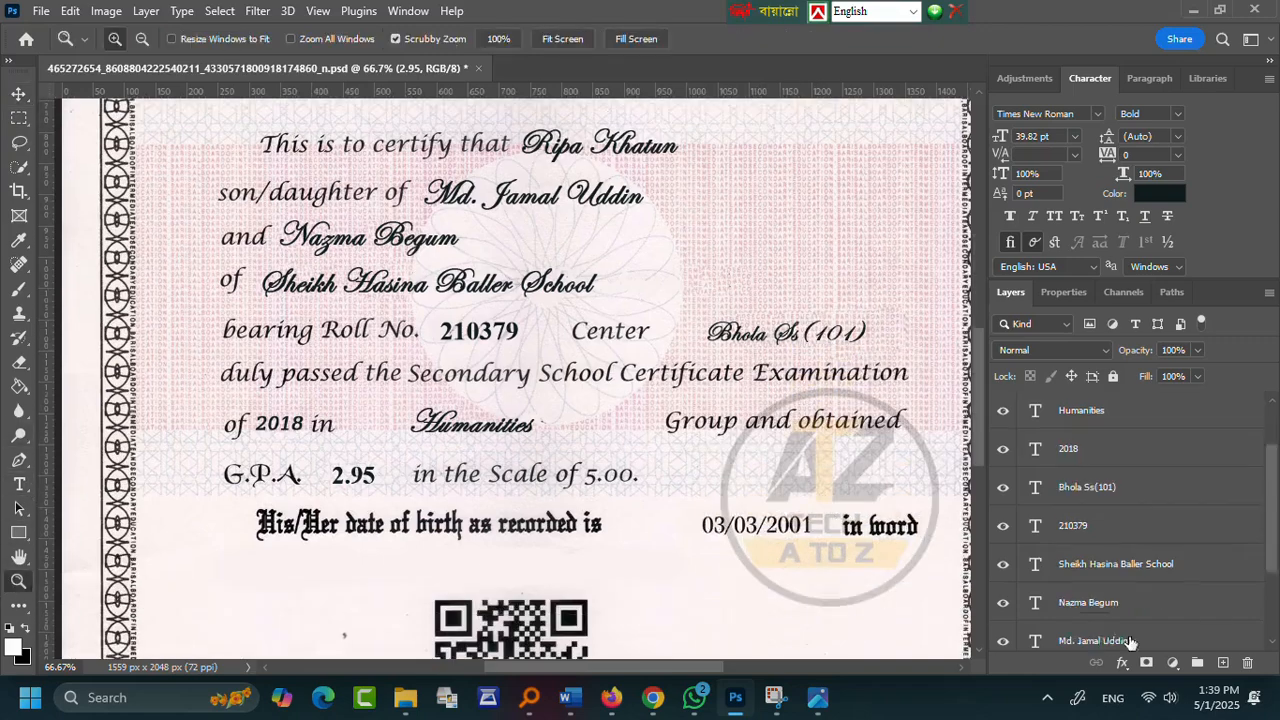
{"action": "key", "text": "b"}
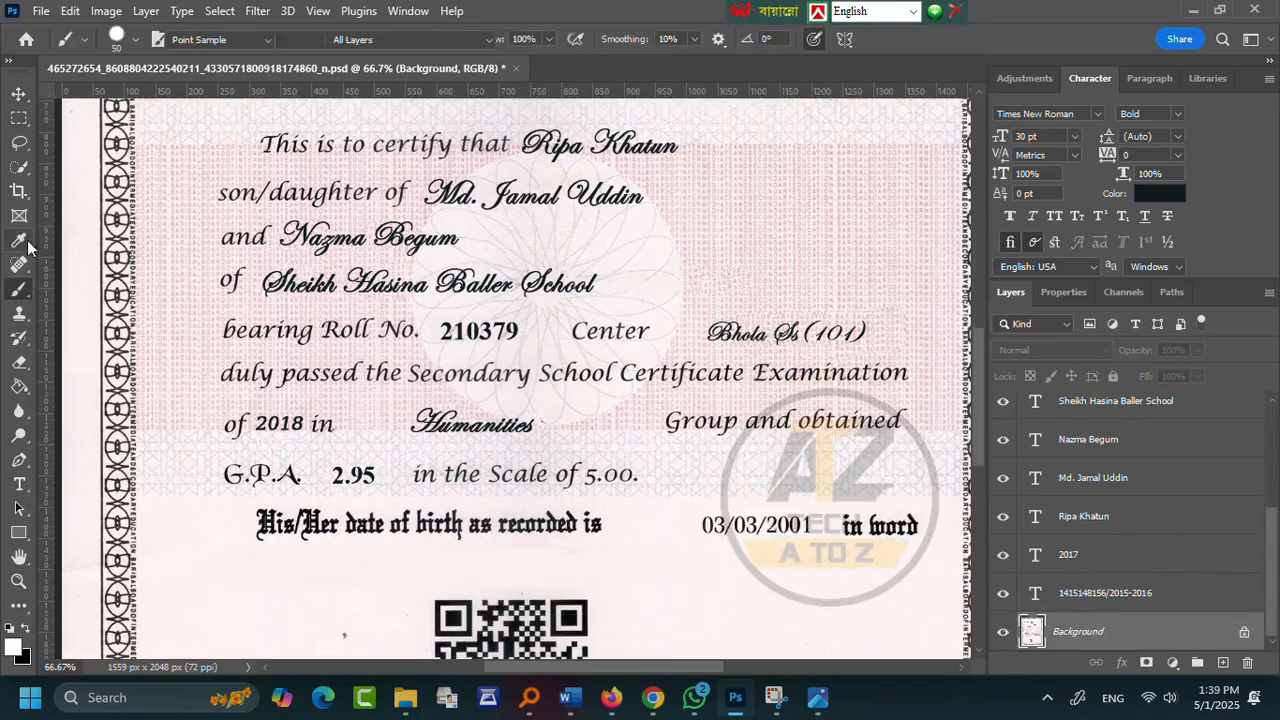
{"action": "left_click", "coordinate": [19, 241]}
{"action": "left_click", "coordinate": [80, 420]}
{"action": "left_click", "coordinate": [19, 289]}
{"action": "mouse_move", "coordinate": [702, 525]}
{"action": "left_mouse_down"}
{"action": "mouse_move", "coordinate": [809, 526]}
{"action": "mouse_move", "coordinate": [784, 530]}
{"action": "left_mouse_up"}
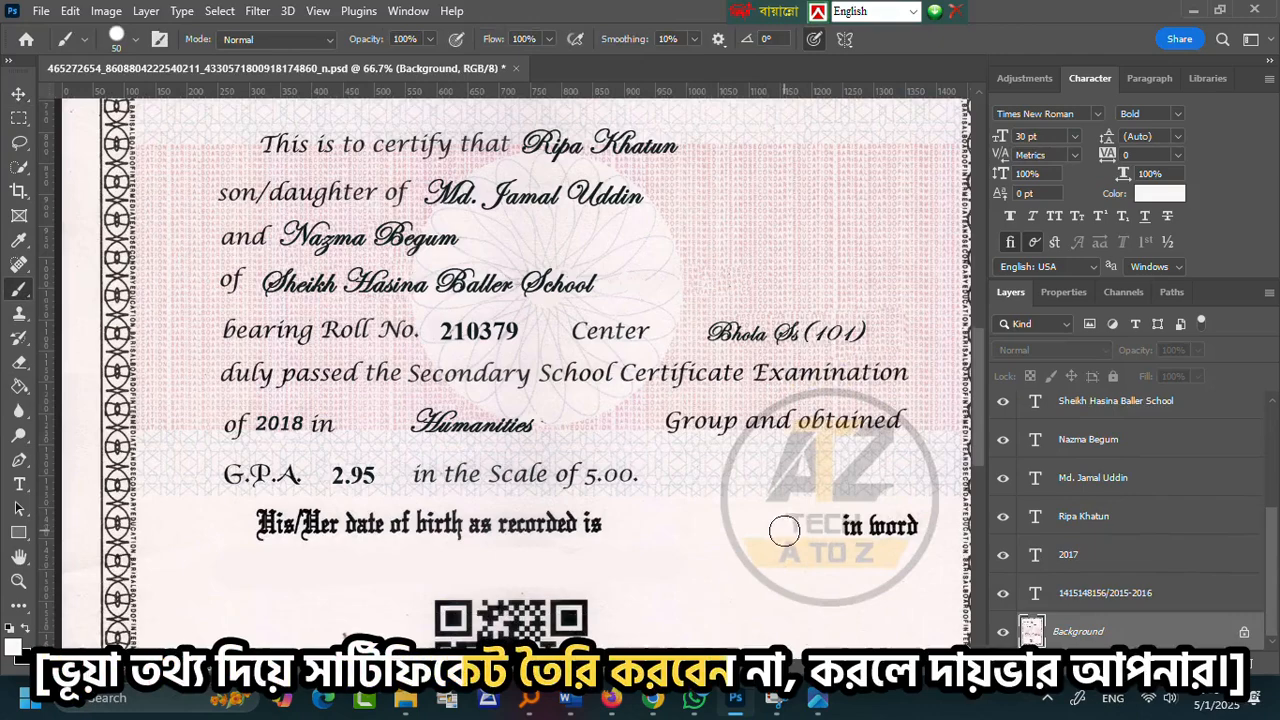
{"action": "key", "text": "t"}
{"action": "left_click", "coordinate": [704, 527]}
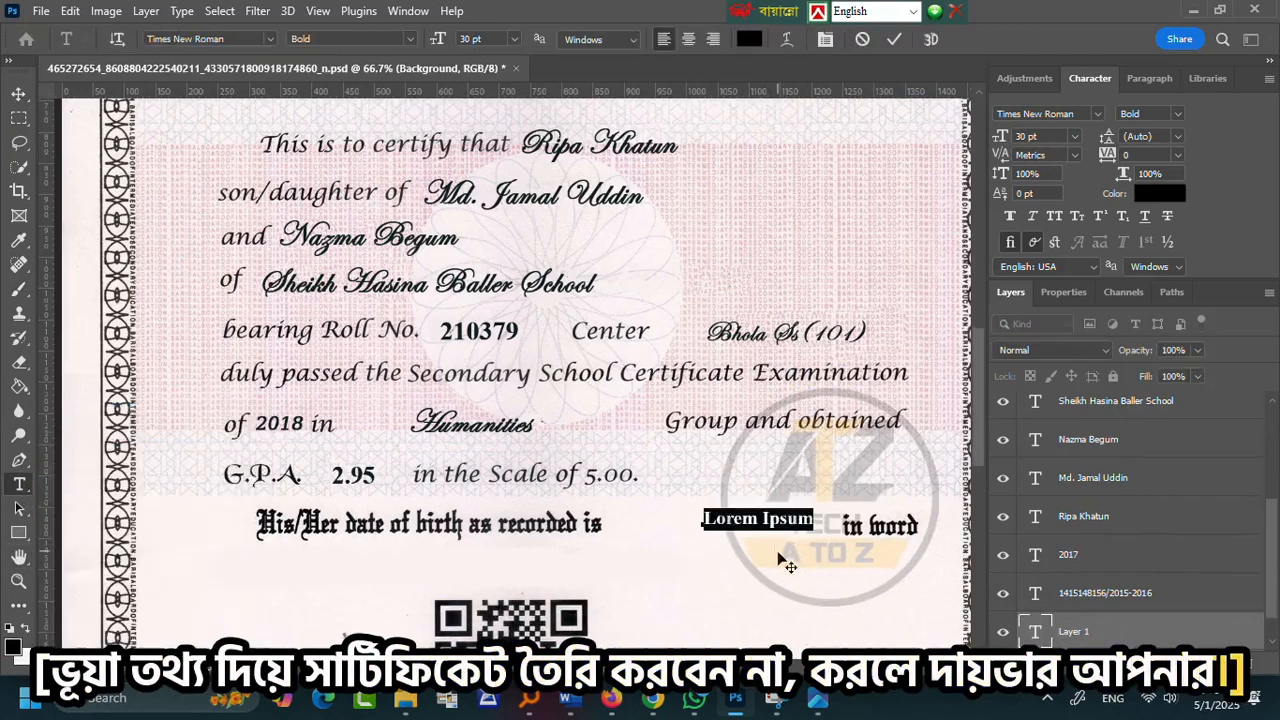
{"action": "key", "text": "ctrl+Return"}
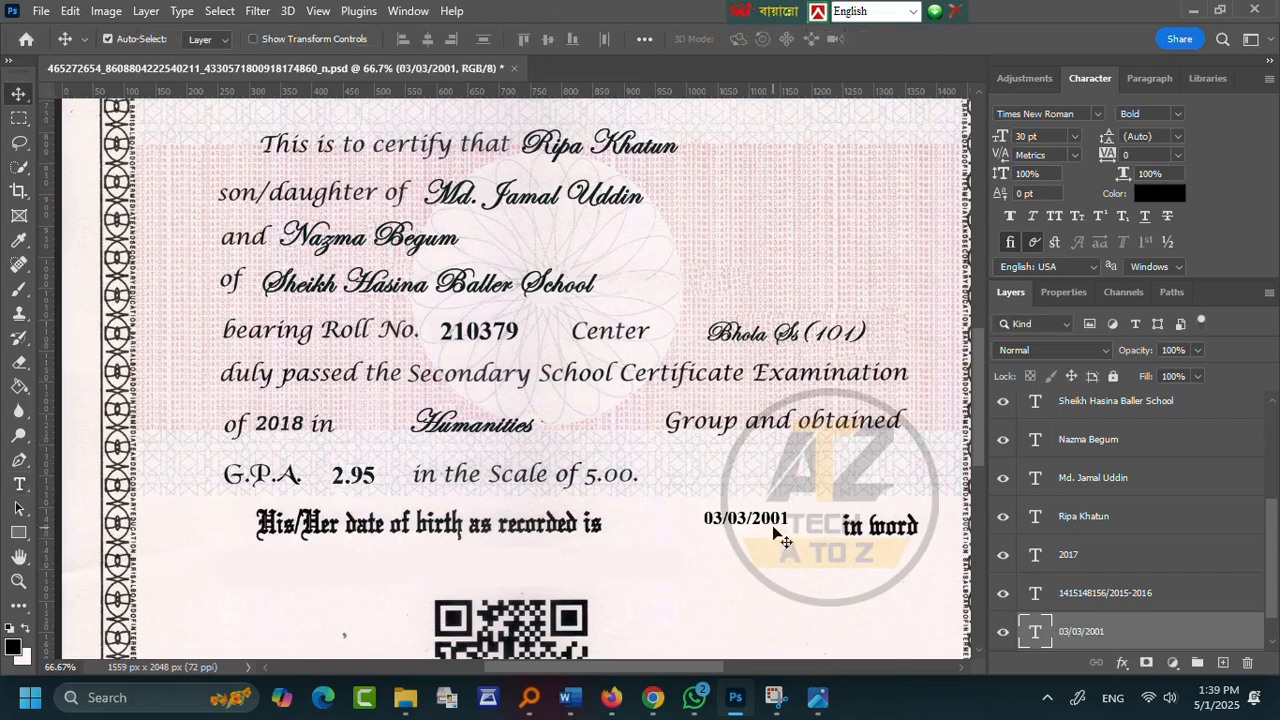
{"action": "key", "text": "ctrl+t"}
{"action": "left_click_drag", "start_coordinate": [786, 519], "coordinate": [805, 511]}
{"action": "key", "text": "Return"}
- Switch the date to Sakkal Majalla Bold and scale it to fit before 'in word'
{"action": "double_click", "coordinate": [752, 528]}
{"action": "left_click", "coordinate": [269, 39]}
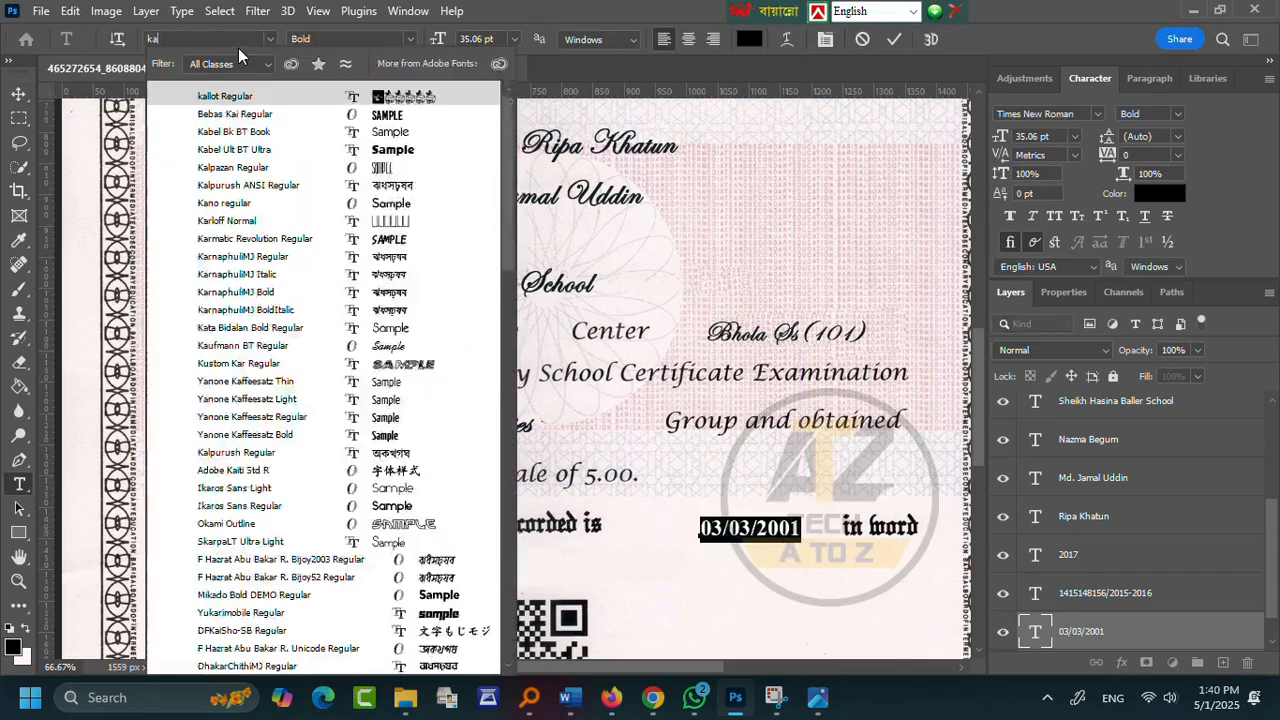
{"action": "type", "text": "kales Demo"}
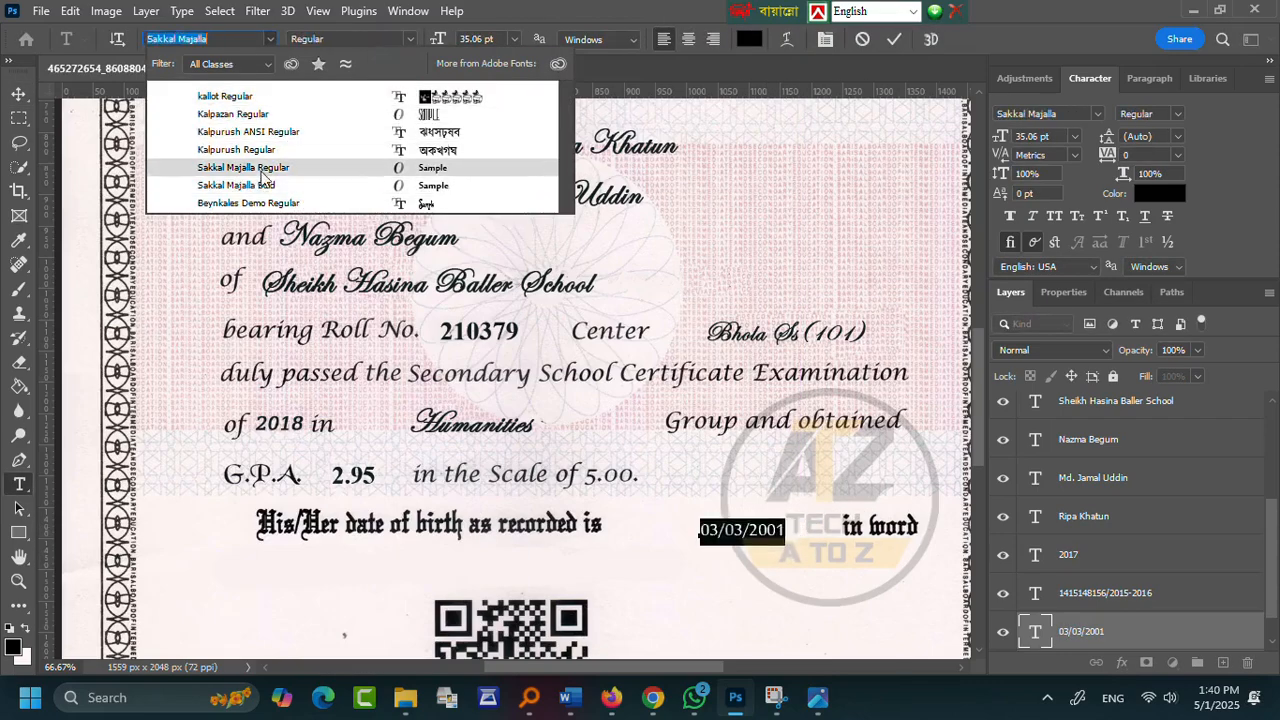
{"action": "left_click", "coordinate": [236, 185]}
{"action": "key", "text": "ctrl+Return"}
{"action": "key", "text": "v"}
{"action": "key", "text": "ctrl+t"}
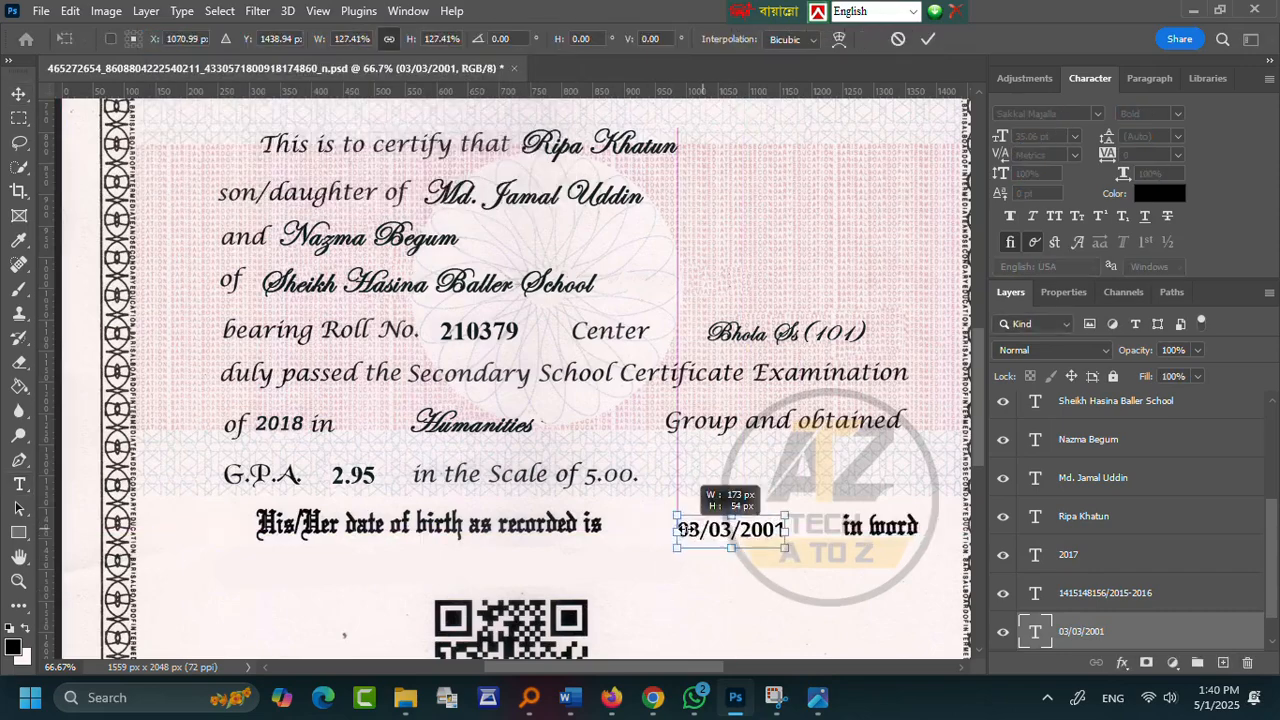
{"action": "key", "text": "Return"}
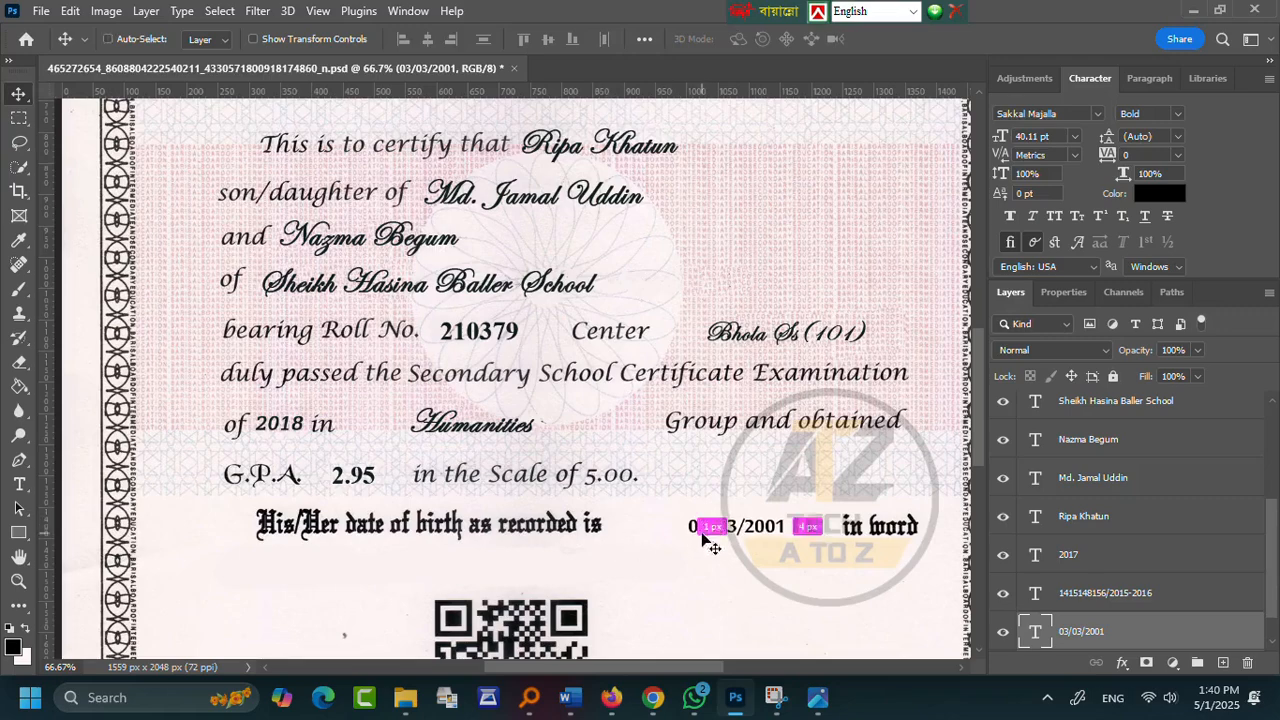
{"action": "scroll", "coordinate": [300, 540], "scroll_direction": "down", "scroll_amount": 1}
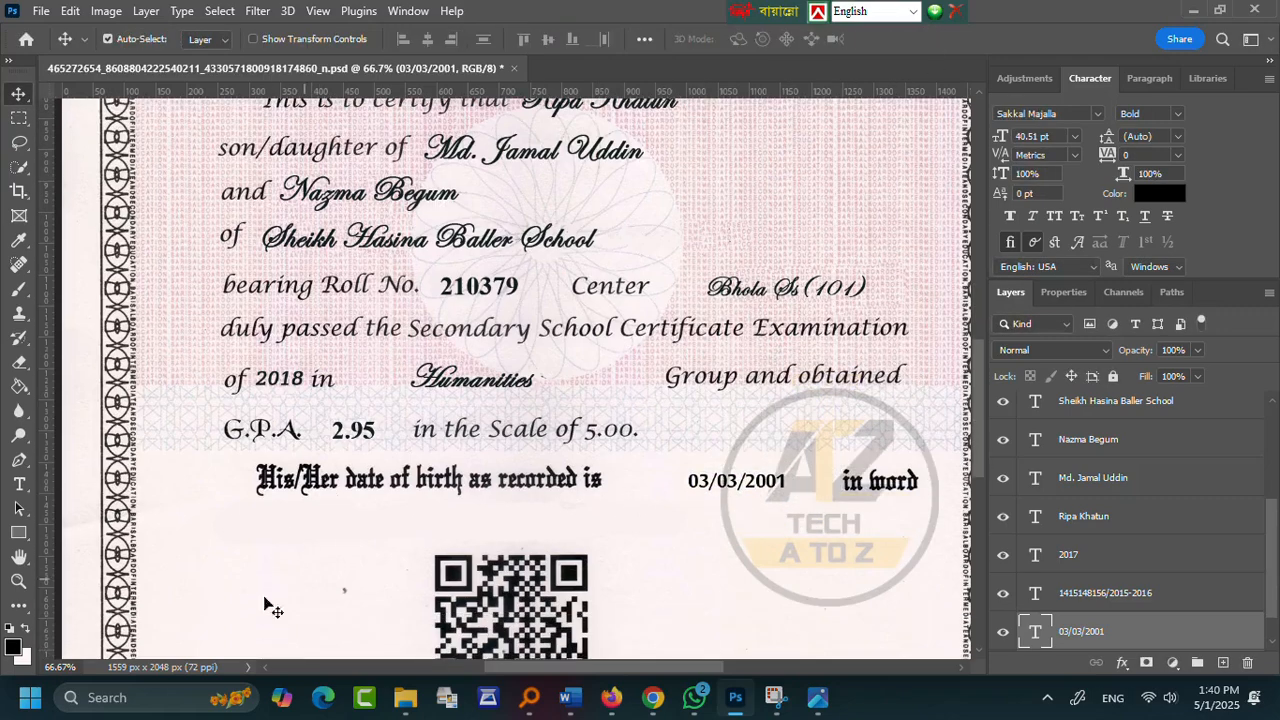
- Type 'Third March And Two' under the date line in Edwardian Script ITC
{"action": "key", "text": "t"}
{"action": "left_click", "coordinate": [298, 514]}
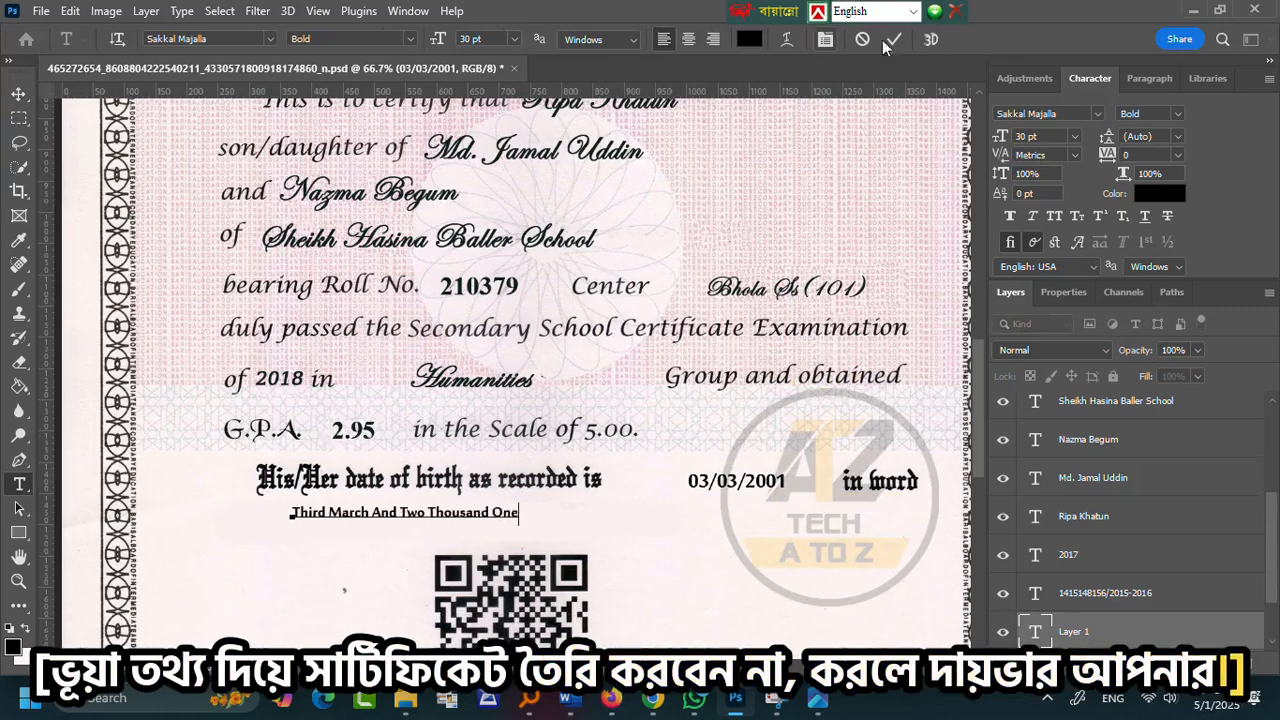
{"action": "left_click", "coordinate": [893, 39]}
{"action": "left_click", "coordinate": [210, 38]}
{"action": "left_click", "coordinate": [210, 62]}
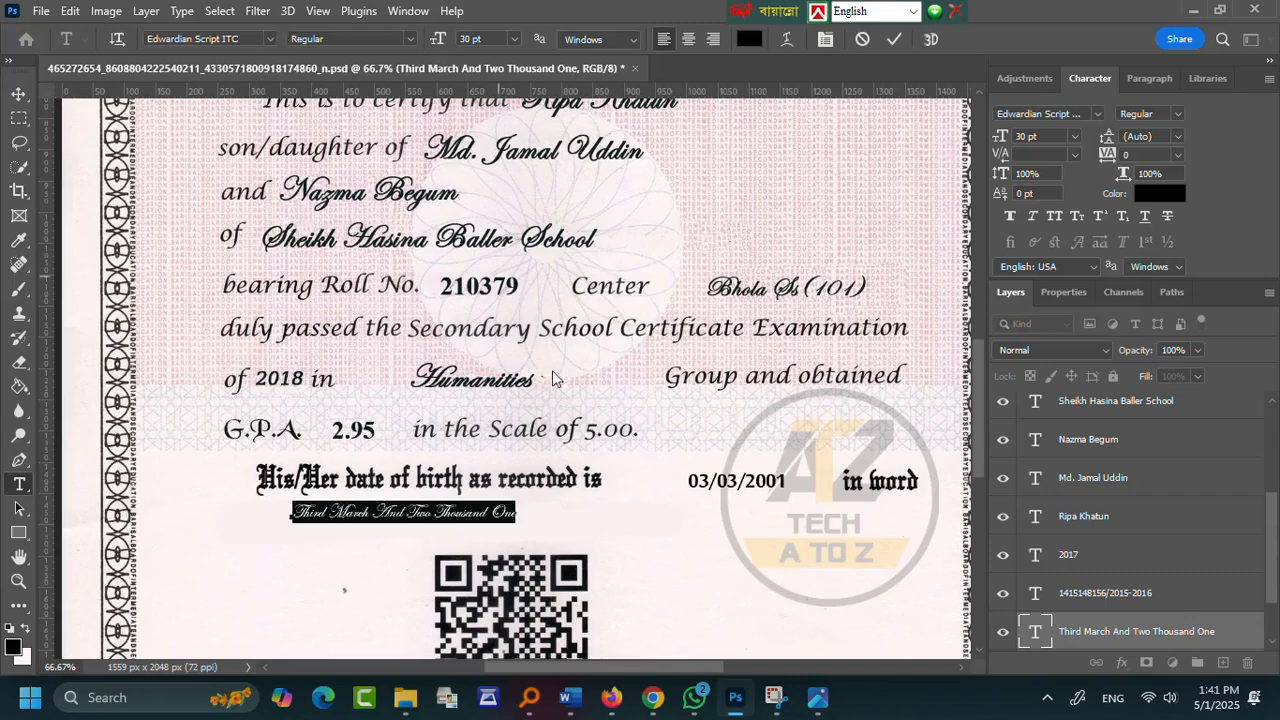
- Enlarge the words about 165%, move them under the line, apply Faux Bold, add a period
{"action": "key", "text": "ctrl+t"}
{"action": "left_click_drag", "start_coordinate": [517, 513], "coordinate": [663, 523]}
{"action": "left_click_drag", "start_coordinate": [586, 516], "coordinate": [519, 522]}
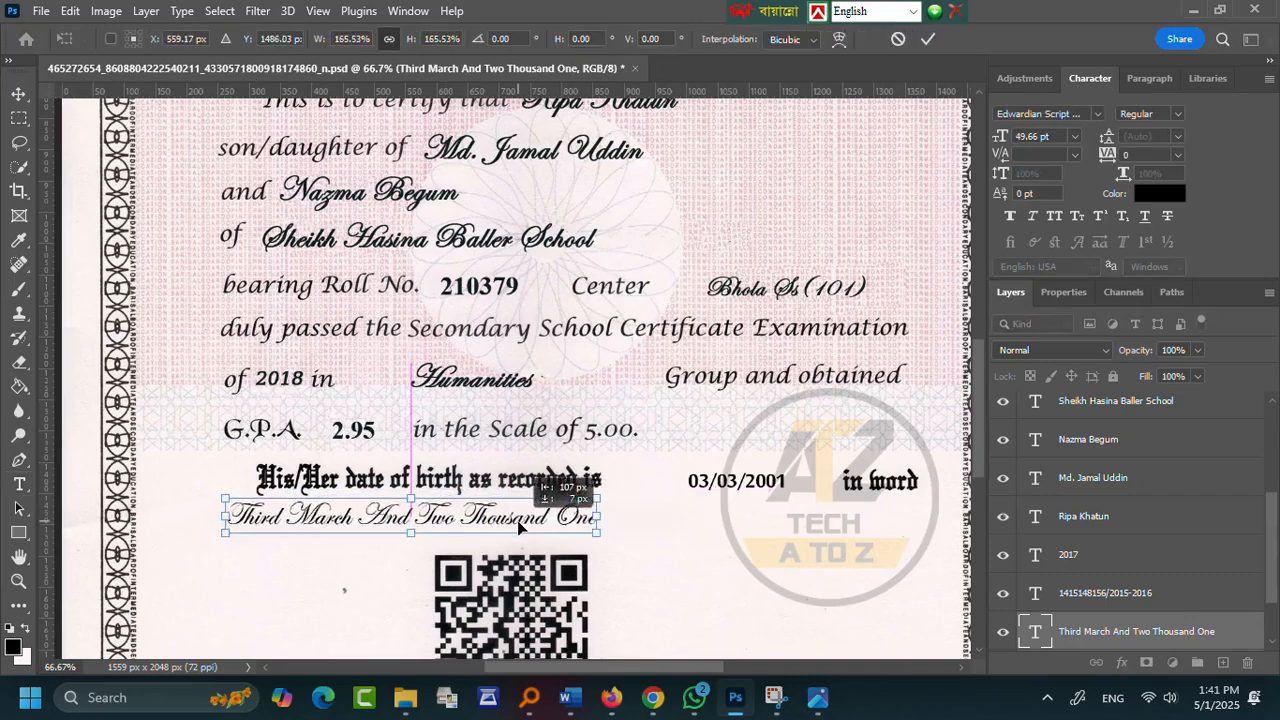
{"action": "left_click", "coordinate": [1010, 217]}
{"action": "type", "text": "."}
{"action": "left_click", "coordinate": [812, 202]}
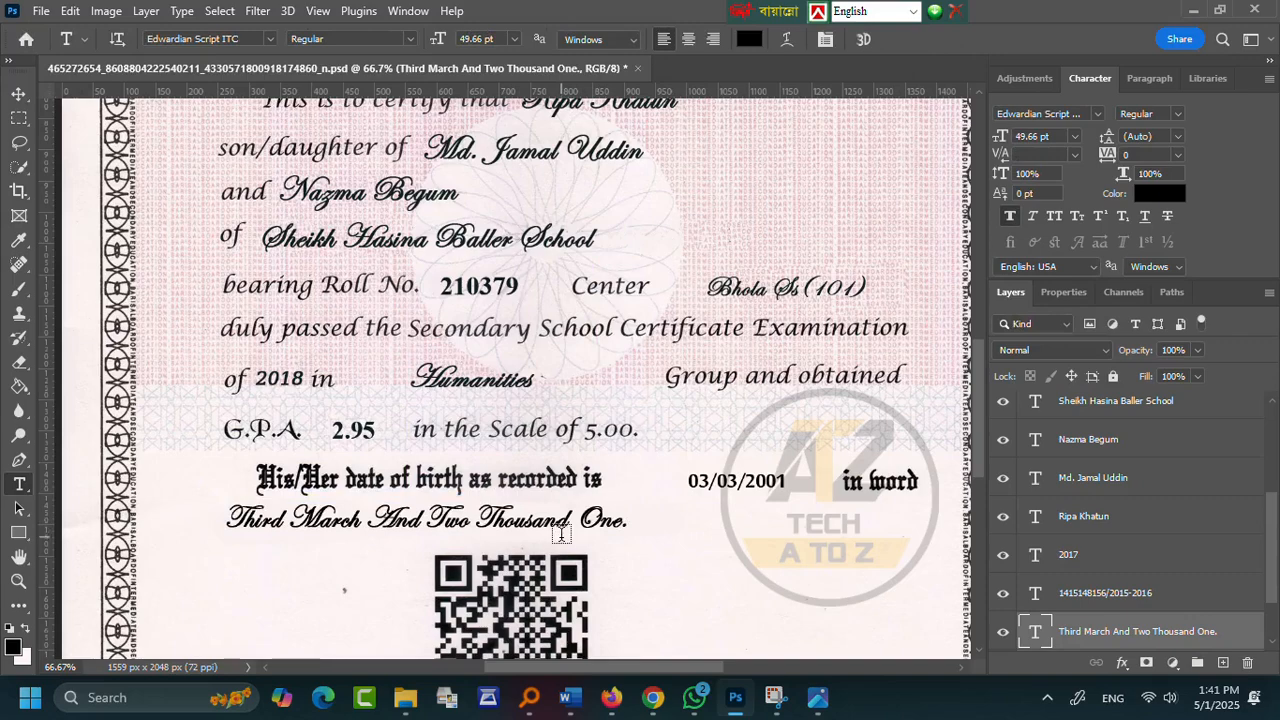
{"action": "scroll", "coordinate": [561, 534], "scroll_direction": "down", "scroll_amount": 3}
{"action": "scroll", "coordinate": [400, 508], "scroll_direction": "up", "scroll_amount": 1}
- Add '18' after '20' in Times New Roman, aligned with the publication date
{"action": "left_click", "coordinate": [497, 537]}
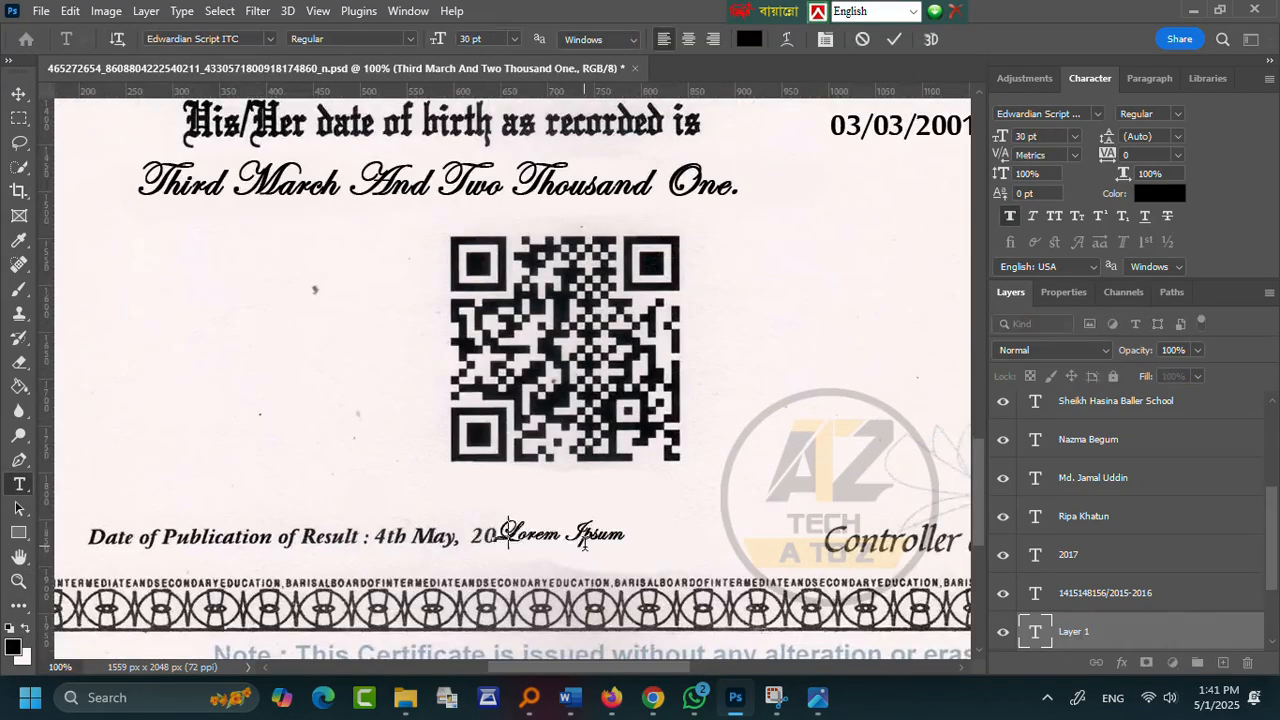
{"action": "left_click", "coordinate": [269, 38]}
{"action": "left_click", "coordinate": [200, 106]}
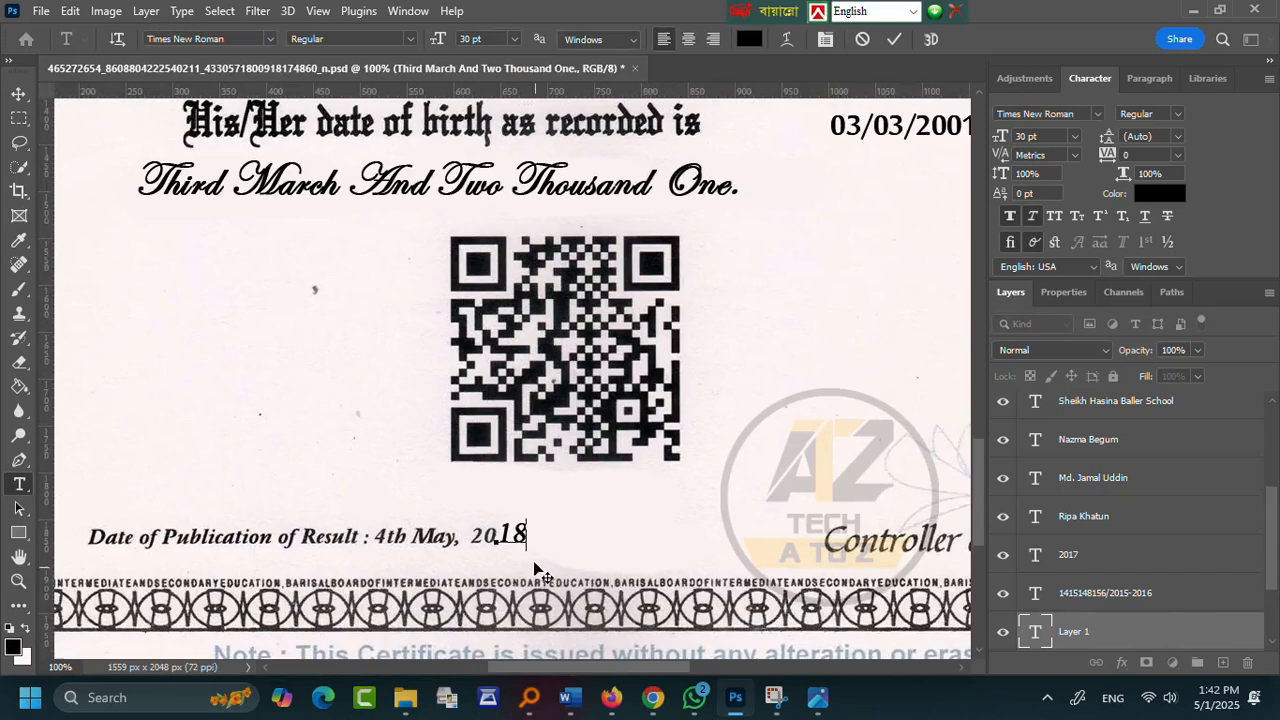
{"action": "left_click_drag", "start_coordinate": [567, 560], "coordinate": [523, 538]}
{"action": "left_click", "coordinate": [894, 38]}
- Narrow the 2018 year text to 79% width
{"action": "key", "text": "ctrl+t"}
{"action": "key", "text": "Return"}
{"action": "key", "text": "z"}
{"action": "left_click", "coordinate": [481, 537]}
{"action": "left_click", "coordinate": [481, 537]}
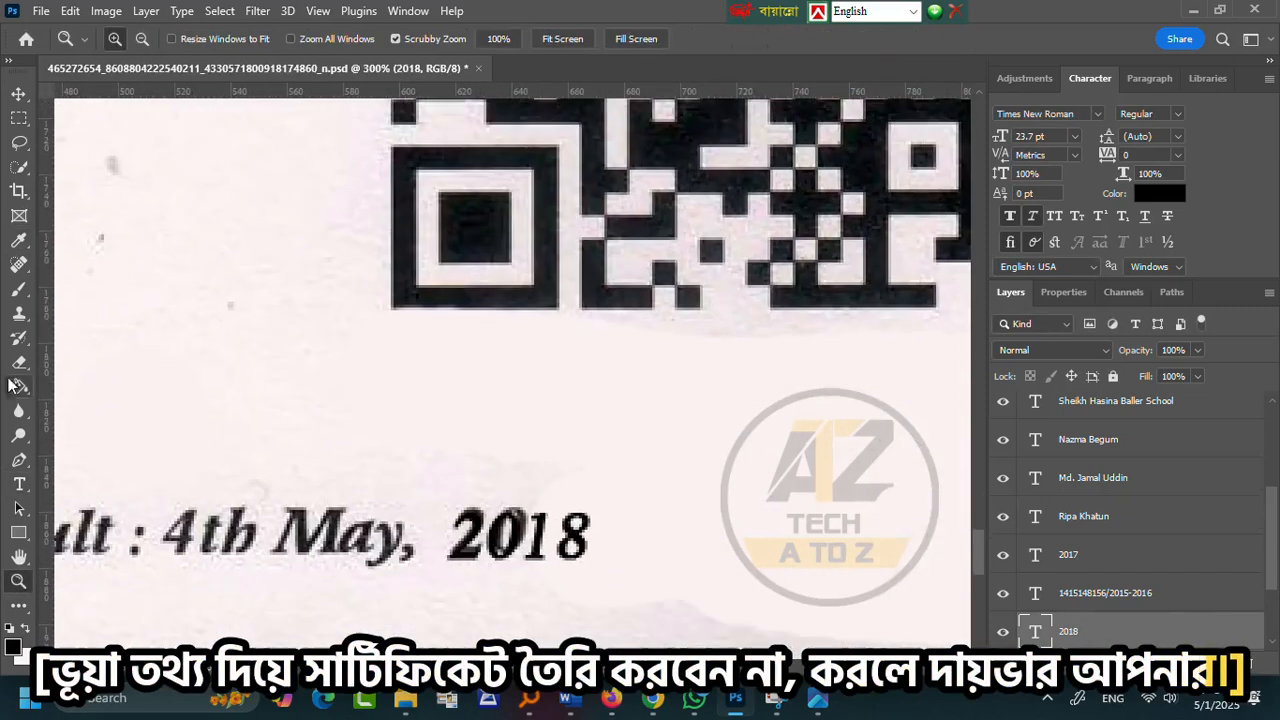
- Recolour the 2018 characters with the scan's dark ink colour sampled in the Color Picker
{"action": "left_click", "coordinate": [19, 483]}
{"action": "double_click", "coordinate": [517, 537]}
{"action": "left_click", "coordinate": [749, 38]}
{"action": "left_click", "coordinate": [339, 509]}
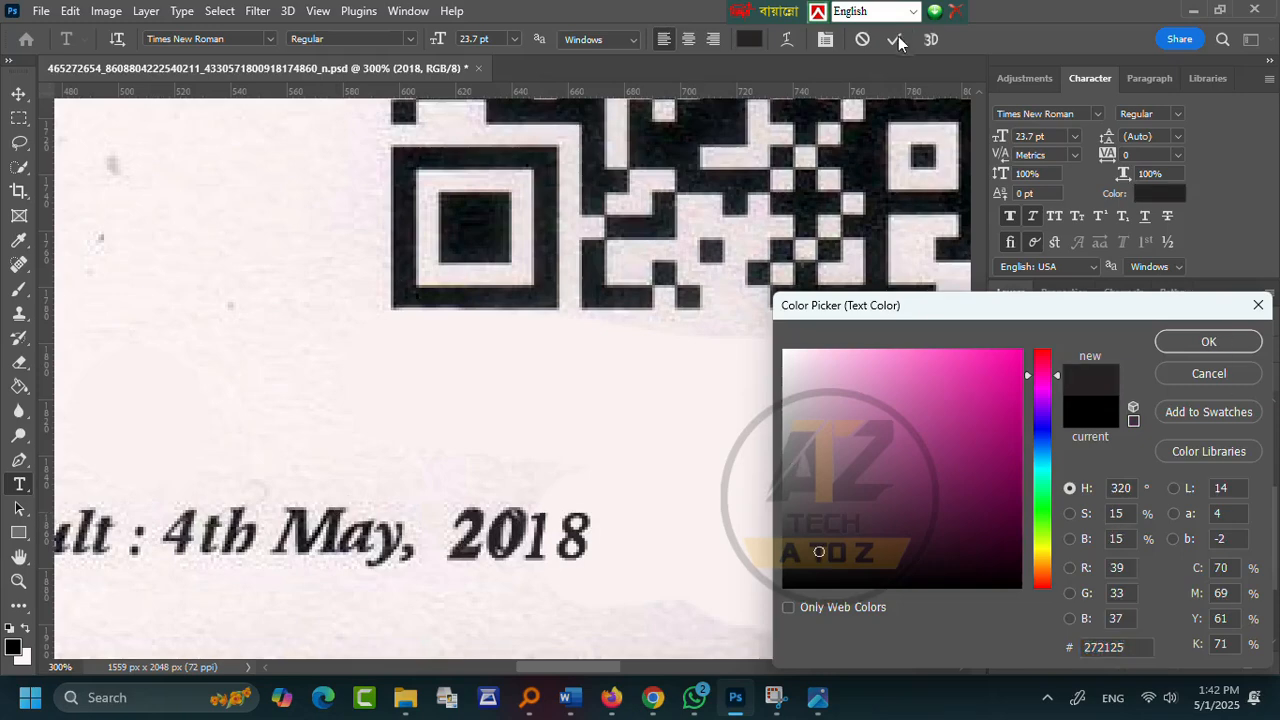
{"action": "key", "text": "Return"}
{"action": "left_click", "coordinate": [897, 41]}
- Select the scanned background layer and switch to the Clone Stamp tool
{"action": "scroll", "coordinate": [660, 415], "scroll_direction": "down", "scroll_amount": 1}
{"action": "key", "text": "v"}
{"action": "left_click", "coordinate": [580, 478]}
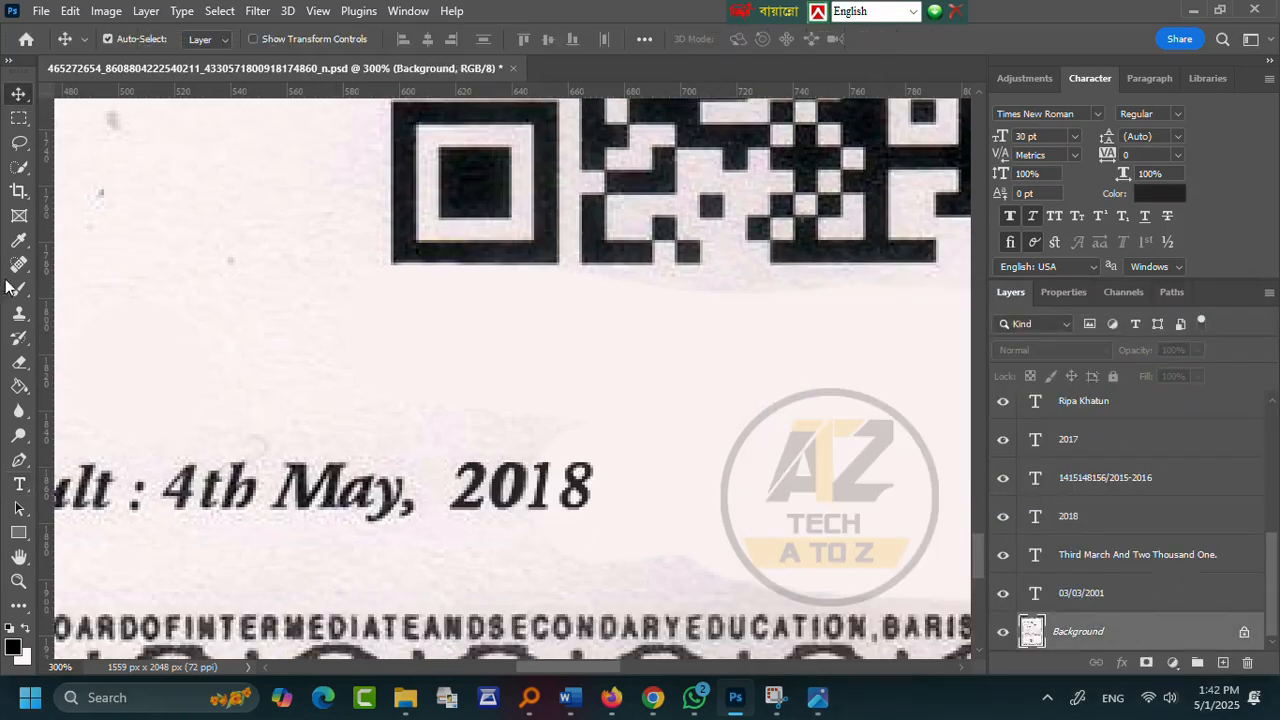
{"action": "left_click", "coordinate": [19, 386]}
{"action": "scroll", "coordinate": [26, 383], "scroll_direction": "down", "scroll_amount": 1}
{"action": "left_click", "coordinate": [19, 313]}
{"action": "scroll", "coordinate": [553, 390], "scroll_direction": "down", "scroll_amount": 1}
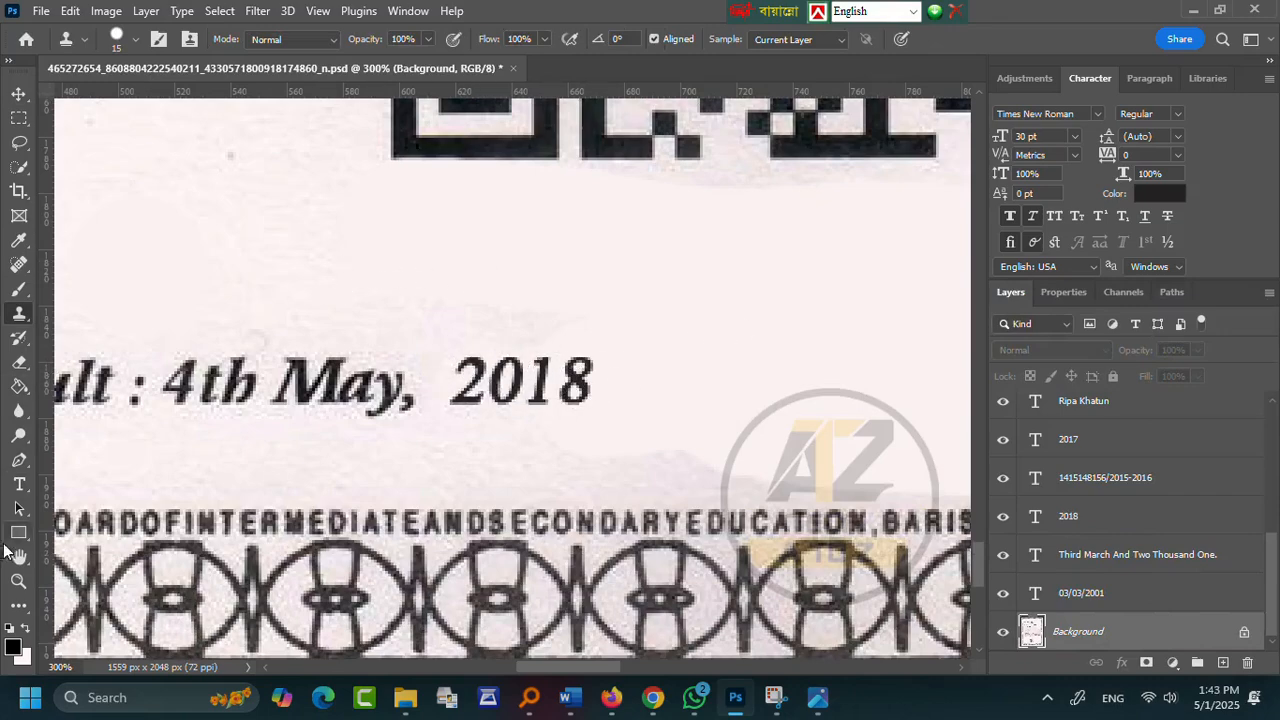
- Fit the whole certificate on screen and zoom out to 50%
{"action": "left_click", "coordinate": [18, 581]}
{"action": "right_click", "coordinate": [350, 427]}
{"action": "left_click", "coordinate": [420, 437]}
{"action": "left_click", "coordinate": [468, 430]}
{"action": "scroll", "coordinate": [560, 400], "scroll_direction": "down", "scroll_amount": 1}
{"action": "scroll", "coordinate": [589, 386], "scroll_direction": "up", "scroll_amount": 1}
{"action": "left_click", "coordinate": [600, 350]}
- Set the registration number in Gill Sans MT Pro Condensed and enlarge it to about 119%
{"action": "scroll", "coordinate": [626, 334], "scroll_direction": "up", "scroll_amount": 1}
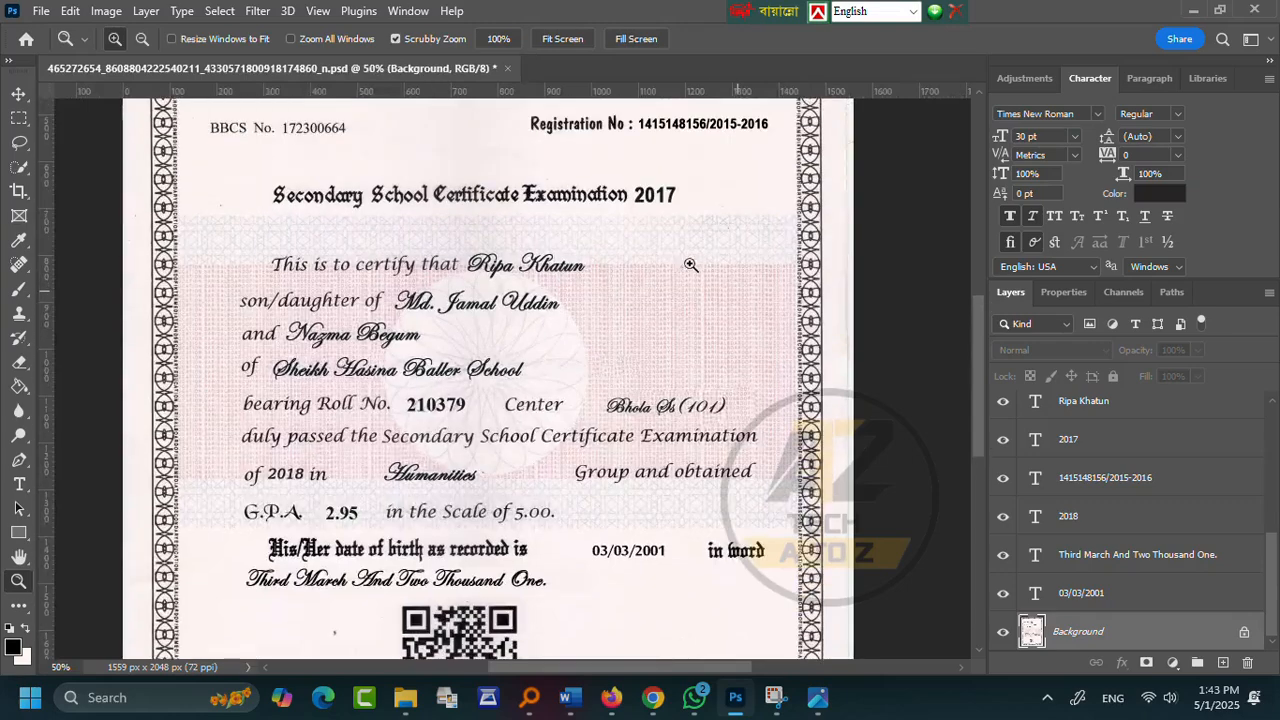
{"action": "scroll", "coordinate": [657, 294], "scroll_direction": "up", "scroll_amount": 1}
{"action": "type", "text": "gill"}
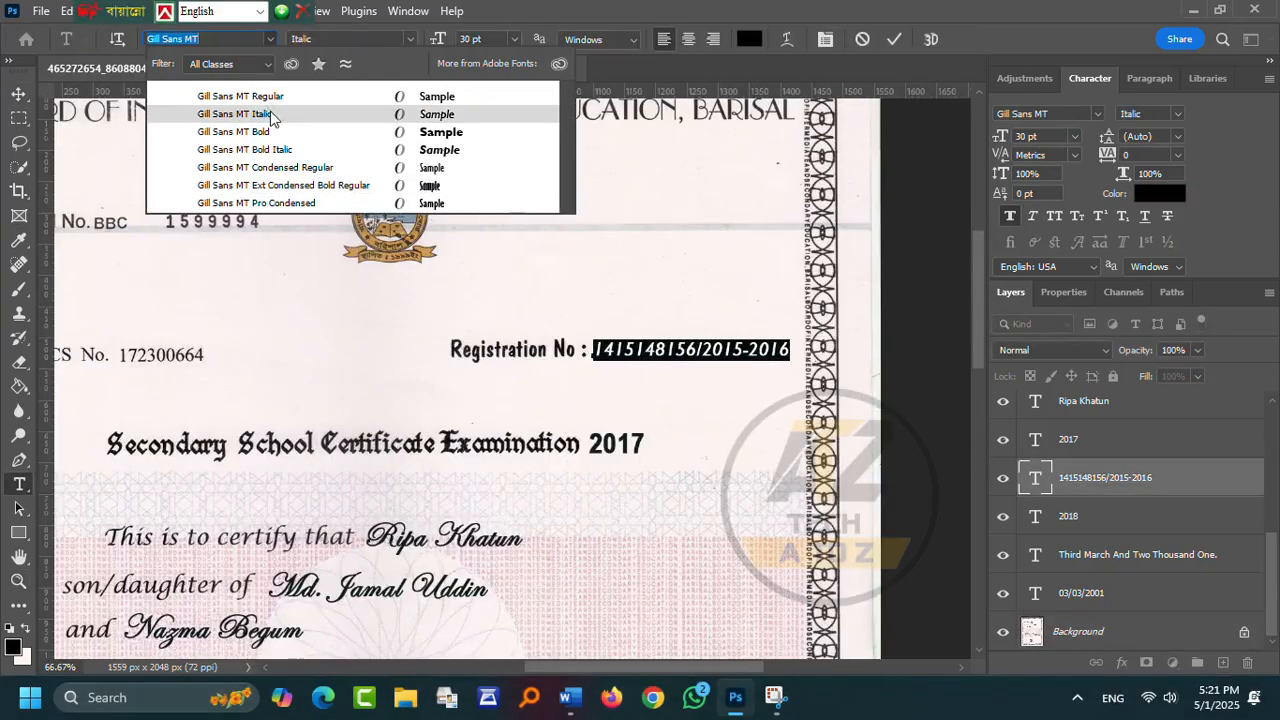
{"action": "left_click", "coordinate": [258, 204]}
{"action": "left_click", "coordinate": [369, 380]}
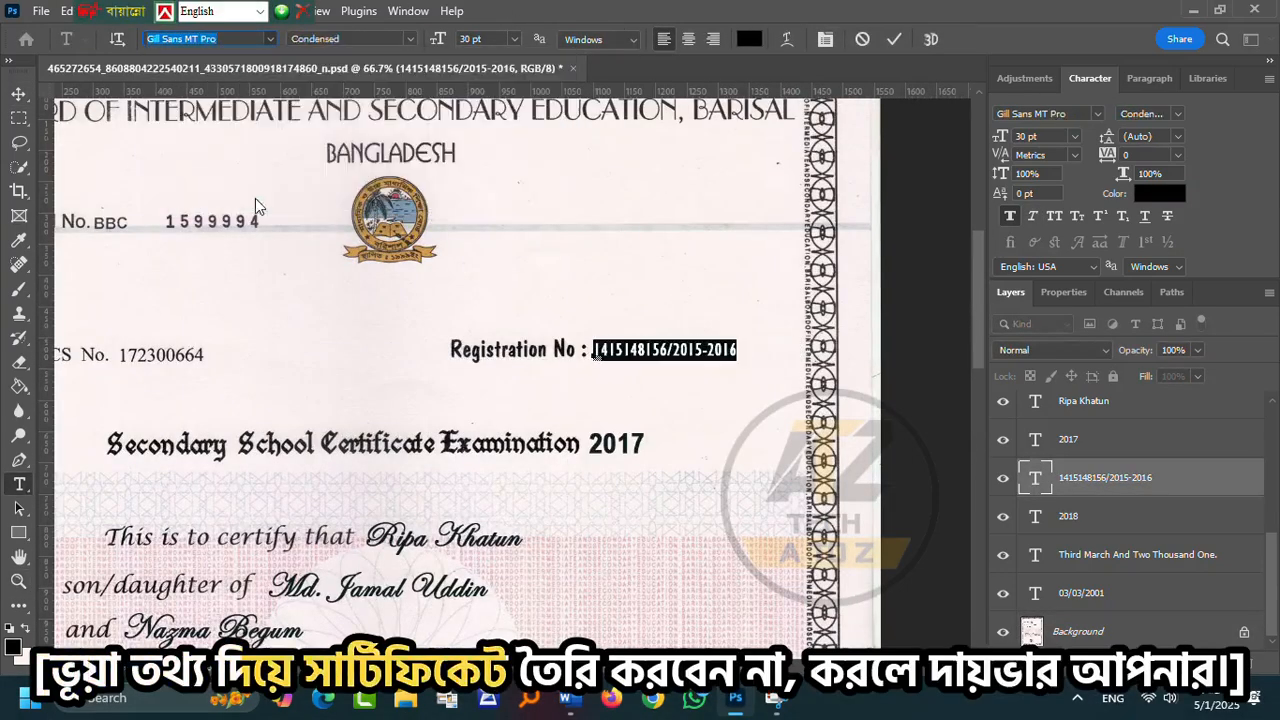
{"action": "key", "text": "ctrl+t"}
{"action": "left_click_drag", "start_coordinate": [738, 351], "coordinate": [762, 351]}
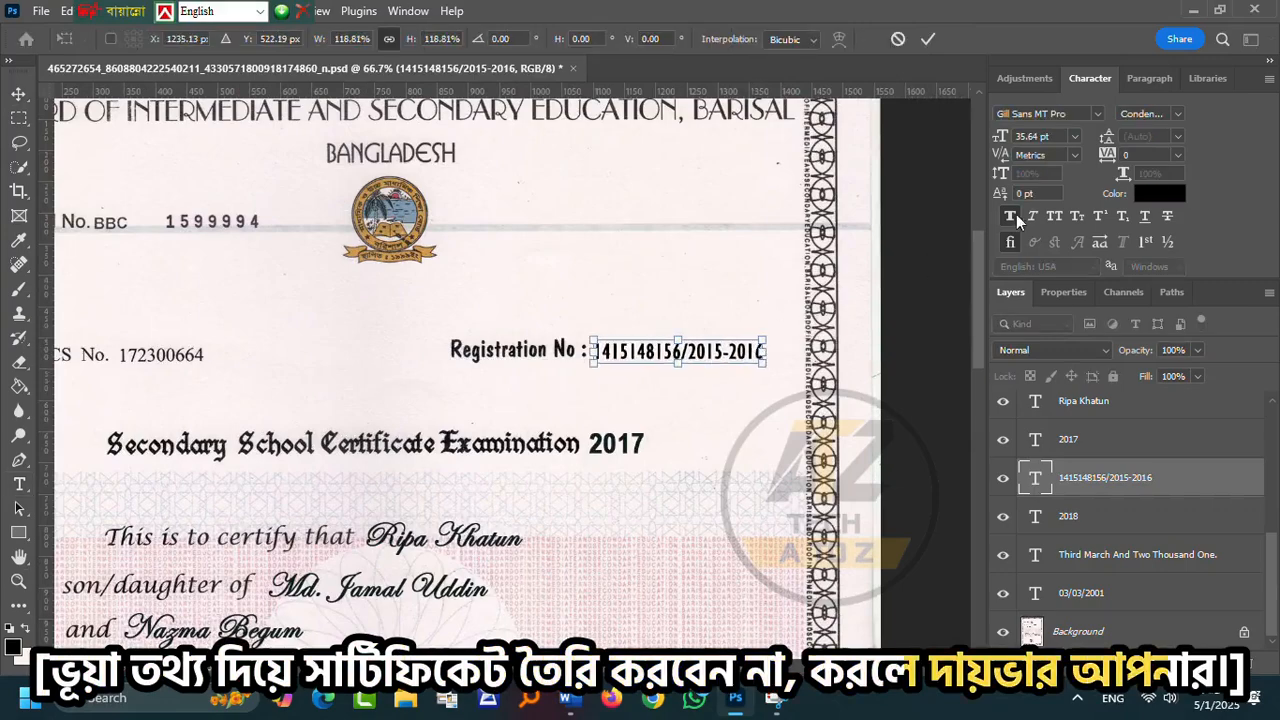
{"action": "left_click", "coordinate": [930, 40]}
- Try Times New Roman on the registration number, then undo back to Gill Sans
{"action": "key", "text": "ctrl+a"}
{"action": "left_click", "coordinate": [410, 39]}
{"action": "left_click", "coordinate": [270, 39]}
{"action": "left_click", "coordinate": [262, 123]}
{"action": "left_click", "coordinate": [744, 352]}
{"action": "key", "text": "ctrl+z"}
{"action": "scroll", "coordinate": [711, 383], "scroll_direction": "down", "scroll_amount": 3}
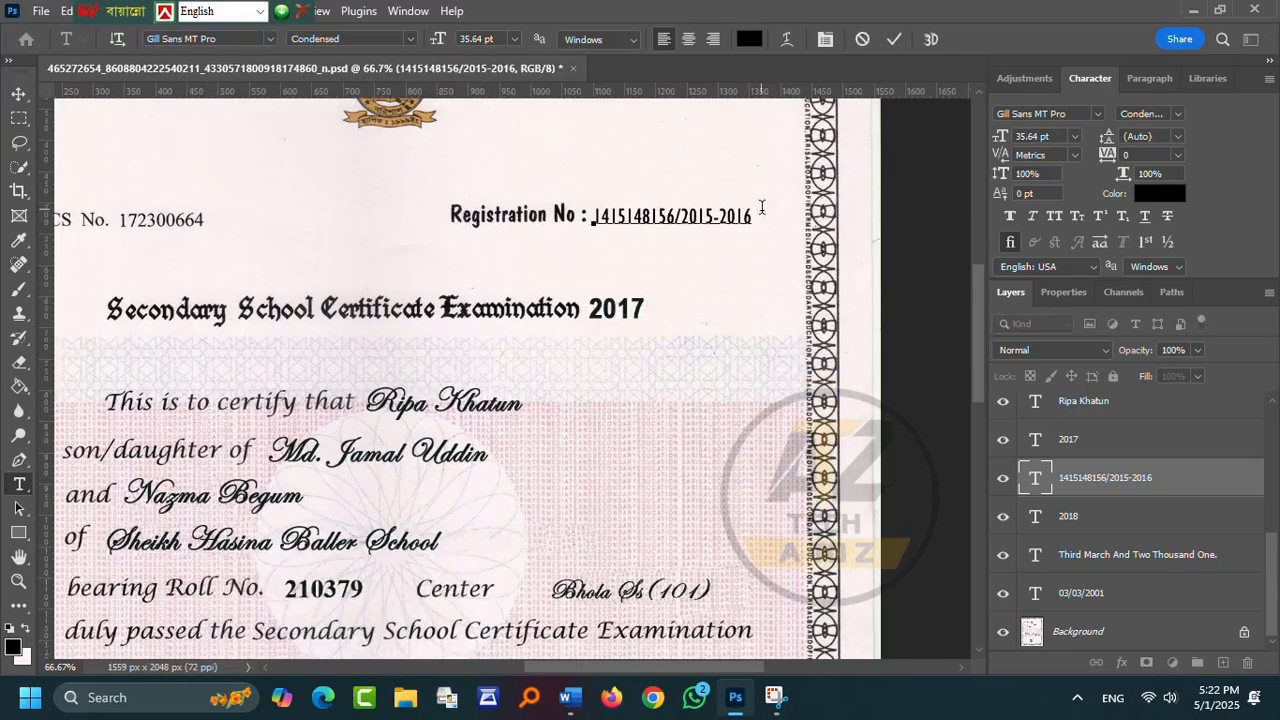
{"action": "left_click", "coordinate": [854, 349]}
- Select the font name 'Lucida Calligraphy Std Bold' in the Word reference document
{"action": "scroll", "coordinate": [854, 349], "scroll_direction": "down", "scroll_amount": 5}
{"action": "scroll", "coordinate": [854, 349], "scroll_direction": "left", "scroll_amount": 3}
{"action": "left_click", "coordinate": [570, 697]}
{"action": "scroll", "coordinate": [251, 470], "scroll_direction": "down", "scroll_amount": 10}
{"action": "left_click", "coordinate": [242, 433]}
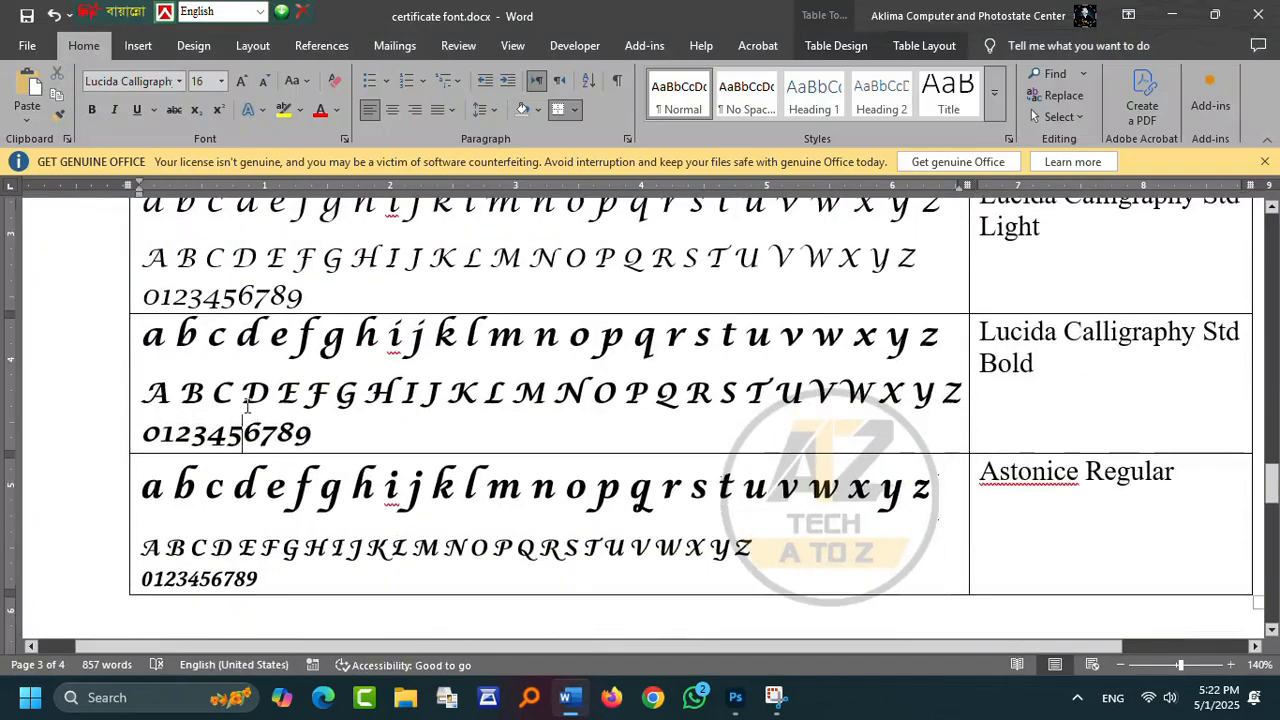
{"action": "left_click_drag", "start_coordinate": [983, 332], "coordinate": [1035, 364]}
{"action": "key", "text": "ctrl+c"}
- Change the exam year 2018 to Lucida Calligraphy Italic using the pasted font name
{"action": "left_click", "coordinate": [735, 697]}
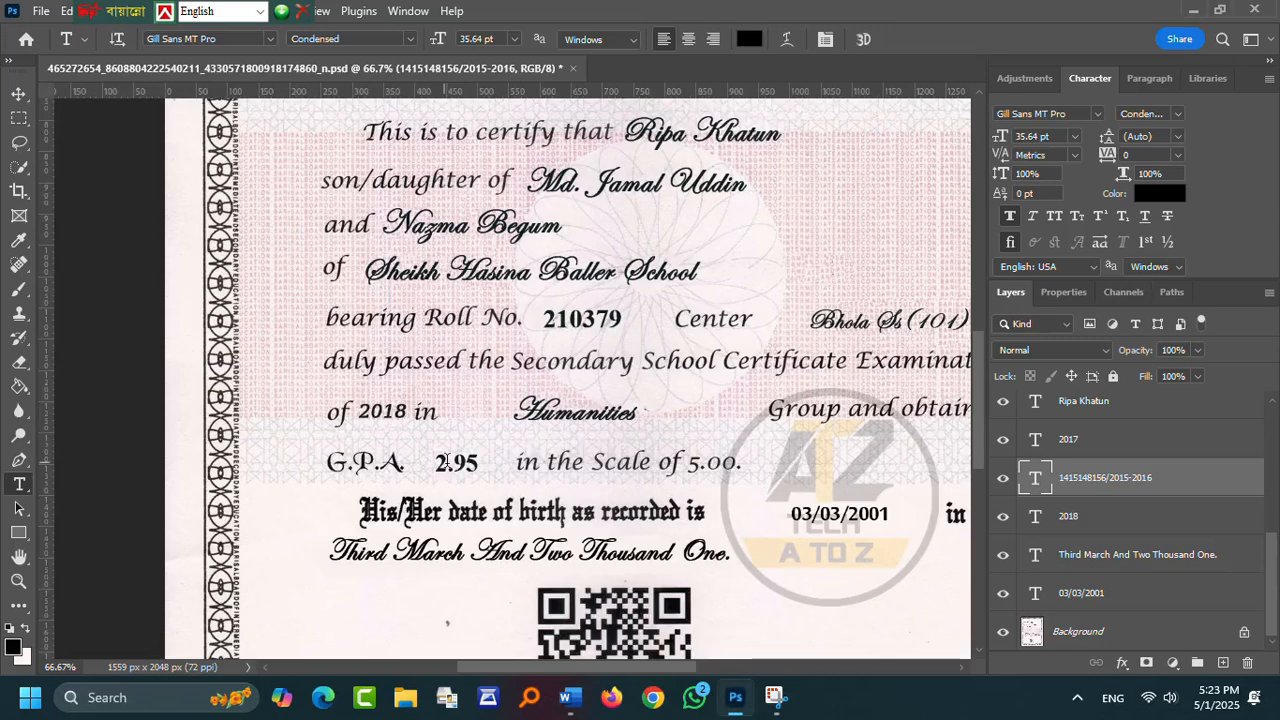
{"action": "double_click", "coordinate": [397, 411]}
{"action": "left_click", "coordinate": [200, 39]}
{"action": "key", "text": "ctrl+v"}
{"action": "key", "text": "BackSpace"}
{"action": "key", "text": "BackSpace"}
{"action": "key", "text": "BackSpace"}
{"action": "key", "text": "BackSpace"}
{"action": "key", "text": "BackSpace"}
{"action": "key", "text": "BackSpace"}
{"action": "key", "text": "BackSpace"}
{"action": "key", "text": "BackSpace"}
{"action": "key", "text": "BackSpace"}
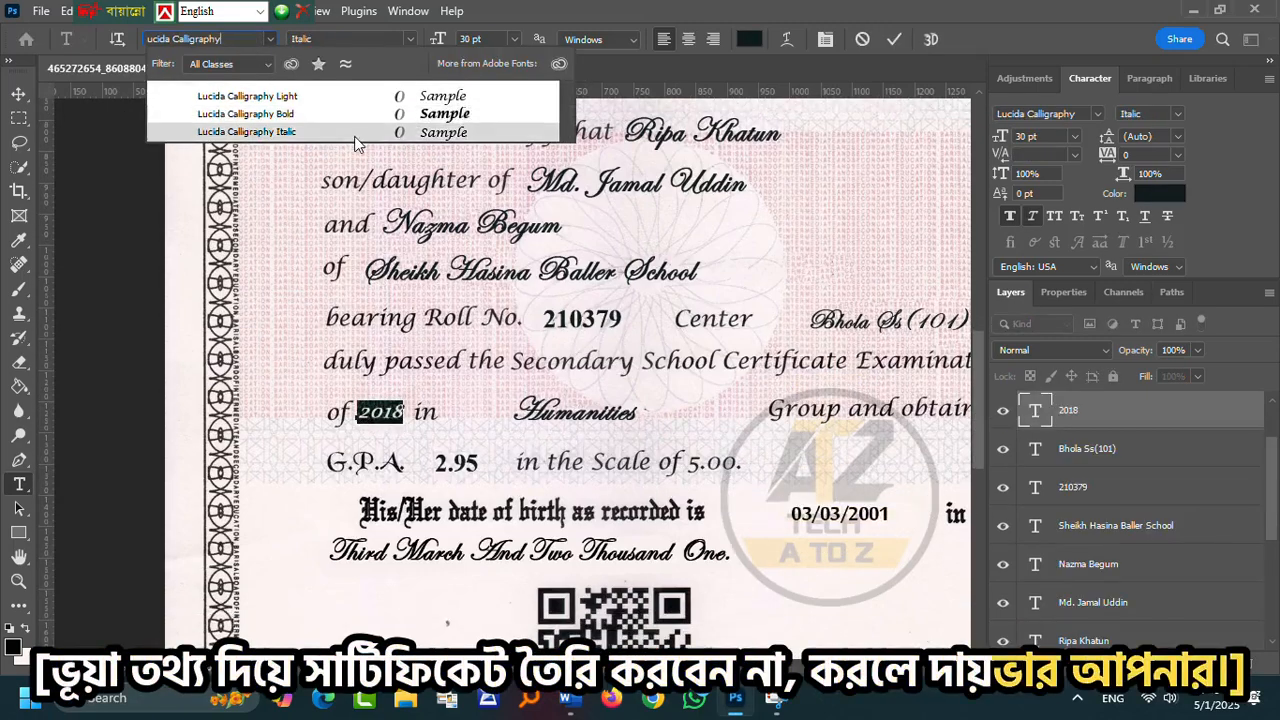
{"action": "left_click", "coordinate": [354, 134]}
- Enlarge the 2018 year to about 114% and fit the certificate to the screen
{"action": "left_click", "coordinate": [19, 94]}
{"action": "key", "text": "ctrl+t"}
{"action": "left_click_drag", "start_coordinate": [403, 423], "coordinate": [413, 423]}
{"action": "left_click", "coordinate": [928, 39]}
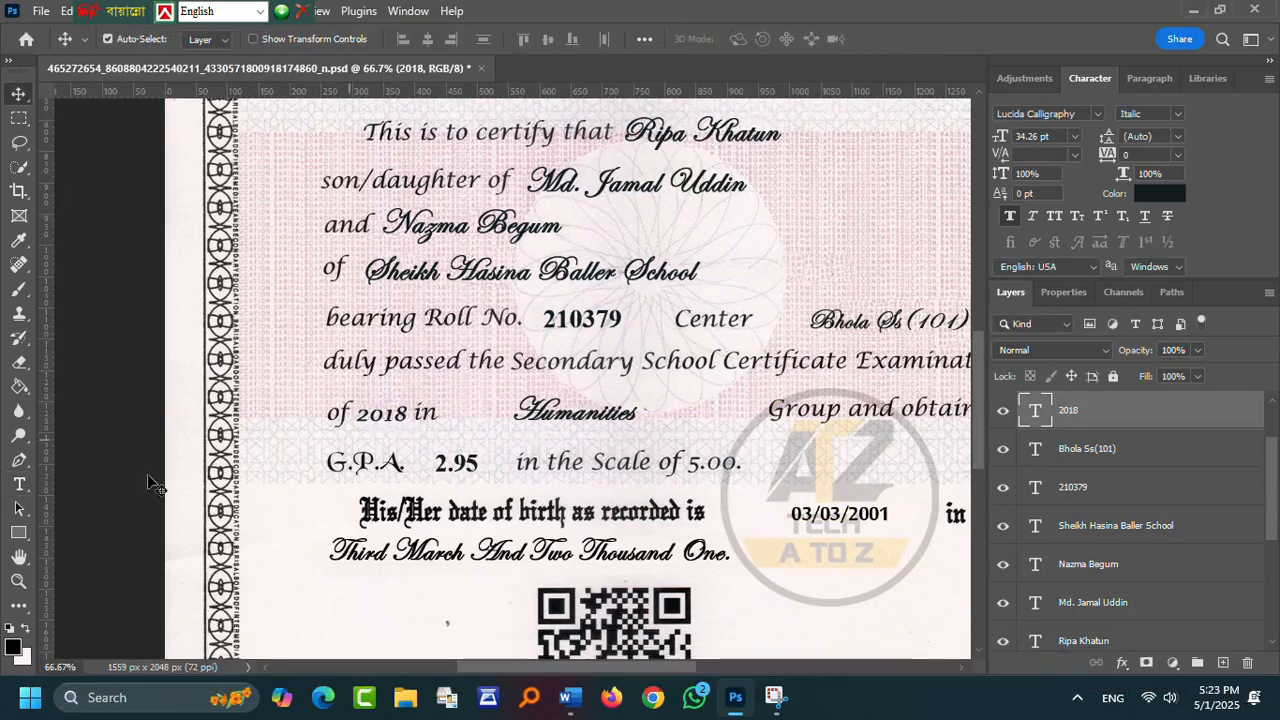
{"action": "scroll", "coordinate": [757, 349], "scroll_direction": "down", "scroll_amount": 4}
{"action": "left_click", "coordinate": [18, 581]}
{"action": "right_click", "coordinate": [622, 294]}
{"action": "left_click", "coordinate": [651, 303]}
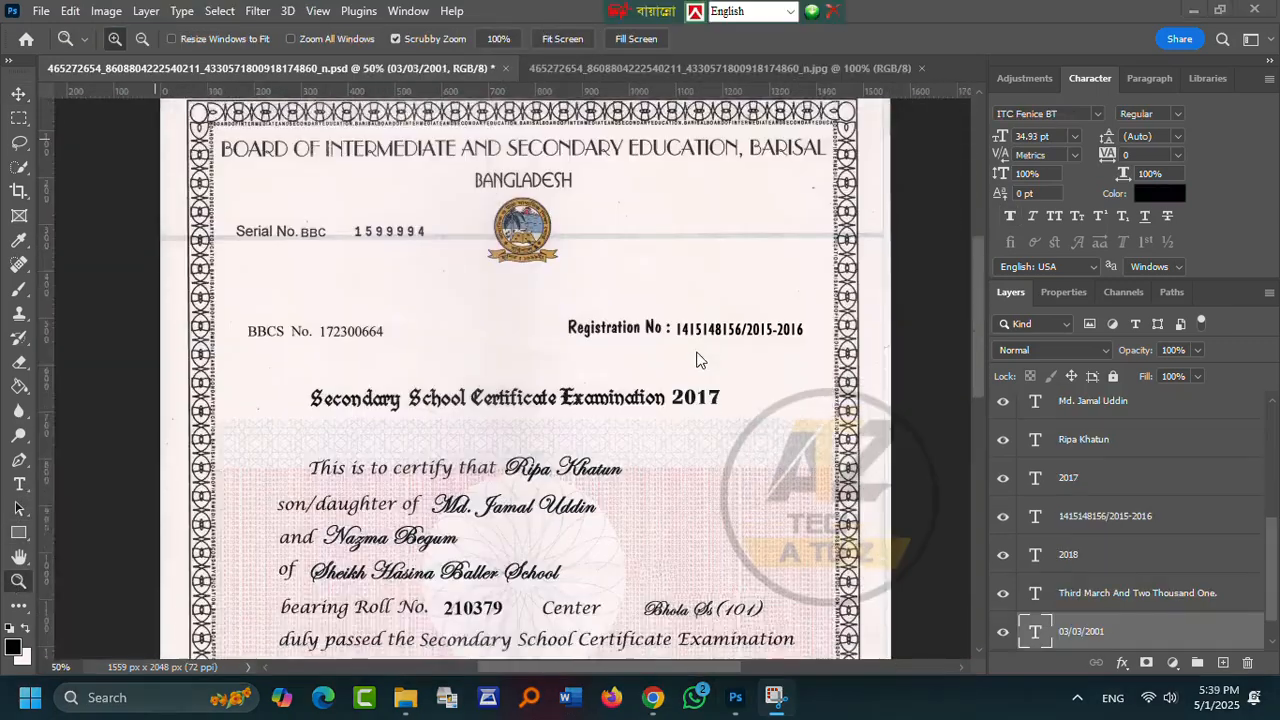
{"action": "scroll", "coordinate": [700, 355], "scroll_direction": "down", "scroll_amount": 3}
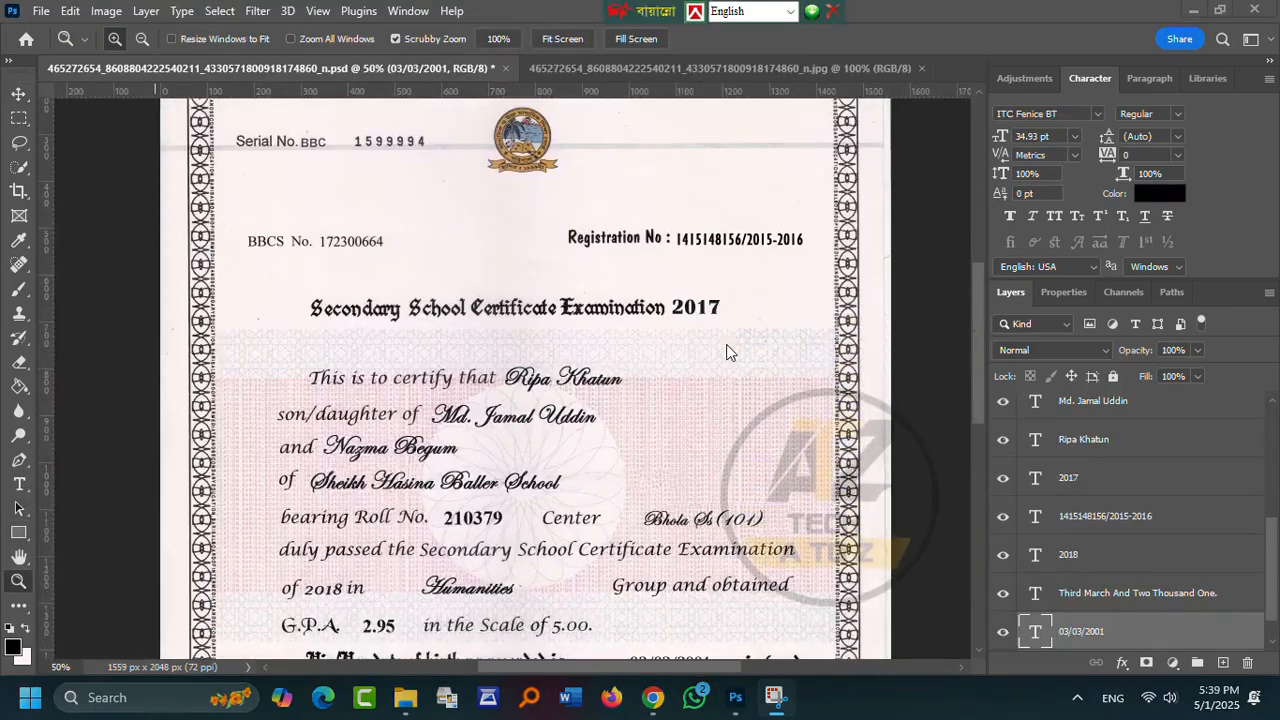
{"action": "scroll", "coordinate": [727, 349], "scroll_direction": "down", "scroll_amount": 2}
{"action": "scroll", "coordinate": [729, 352], "scroll_direction": "down", "scroll_amount": 3}
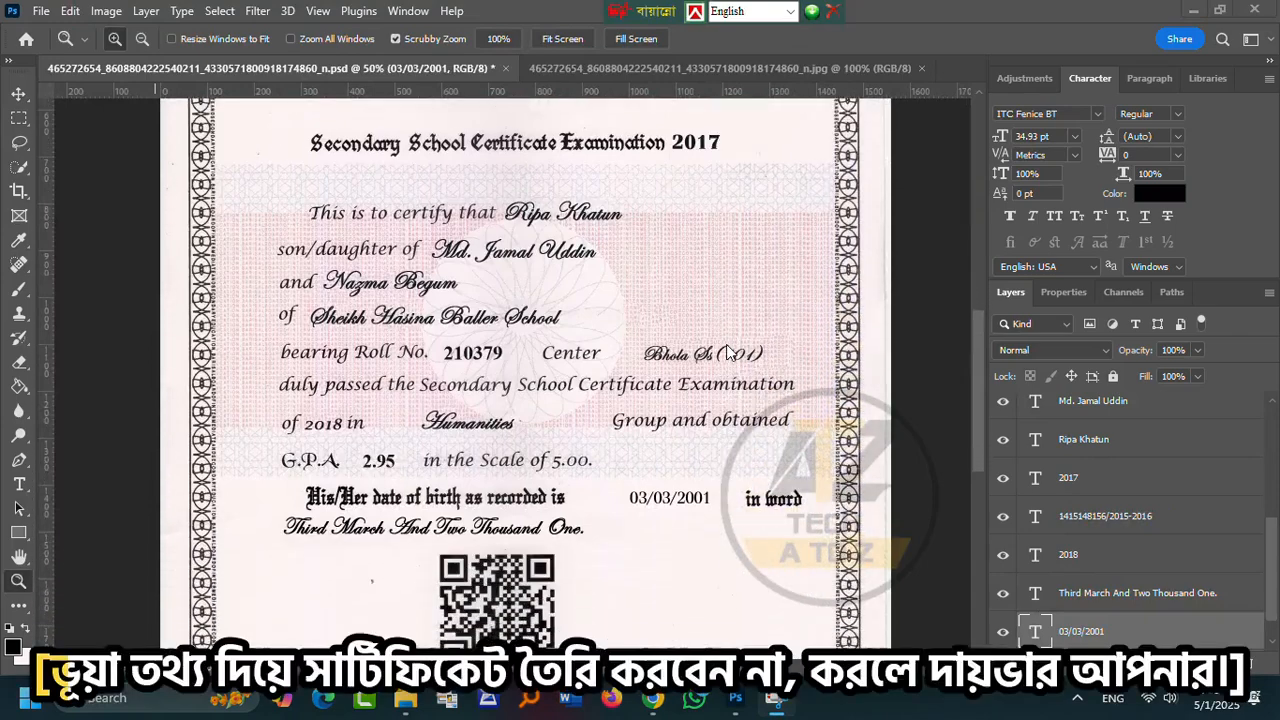
{"action": "scroll", "coordinate": [727, 352], "scroll_direction": "down", "scroll_amount": 3}
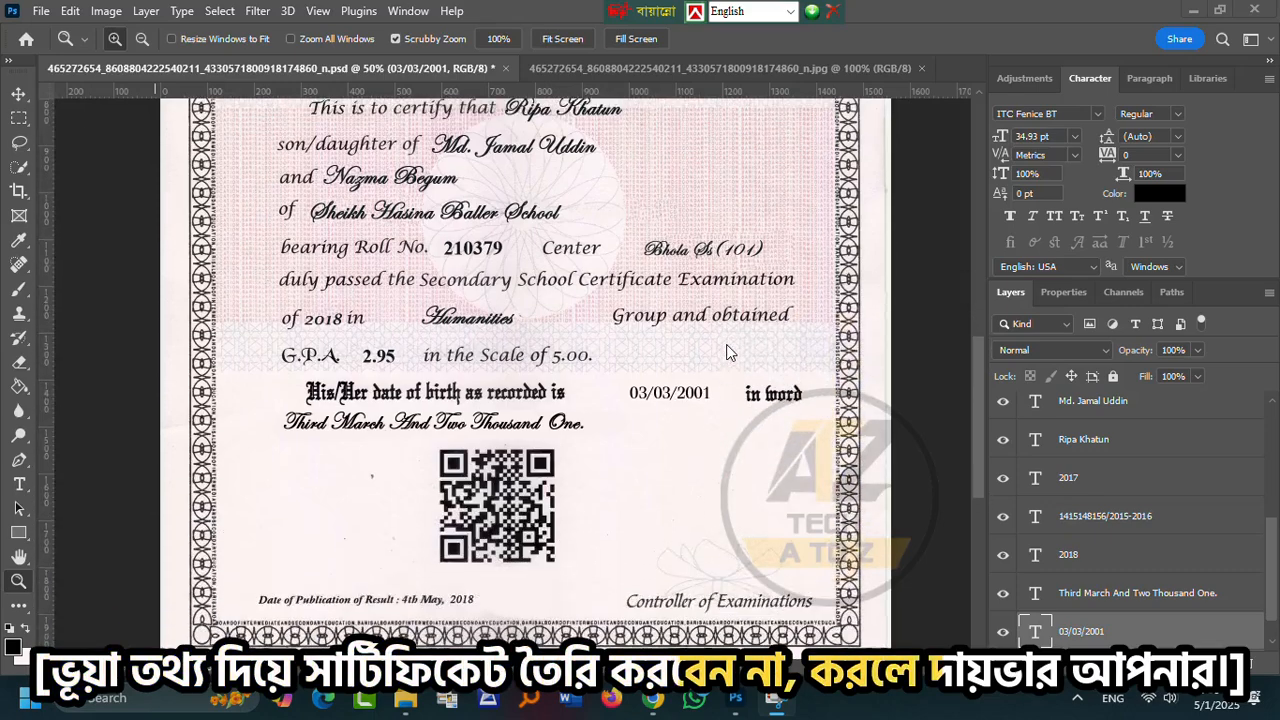
{"action": "scroll", "coordinate": [727, 352], "scroll_direction": "up", "scroll_amount": 2}
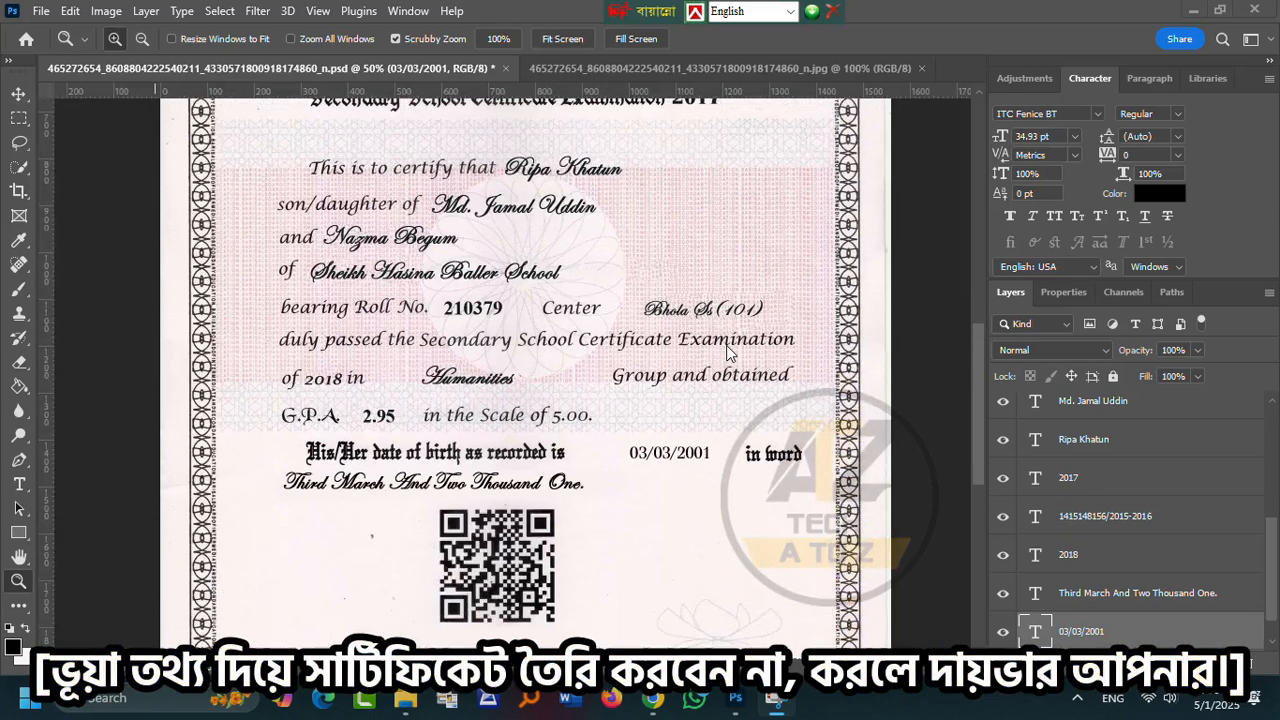
{"action": "scroll", "coordinate": [652, 340], "scroll_direction": "up", "scroll_amount": 5}
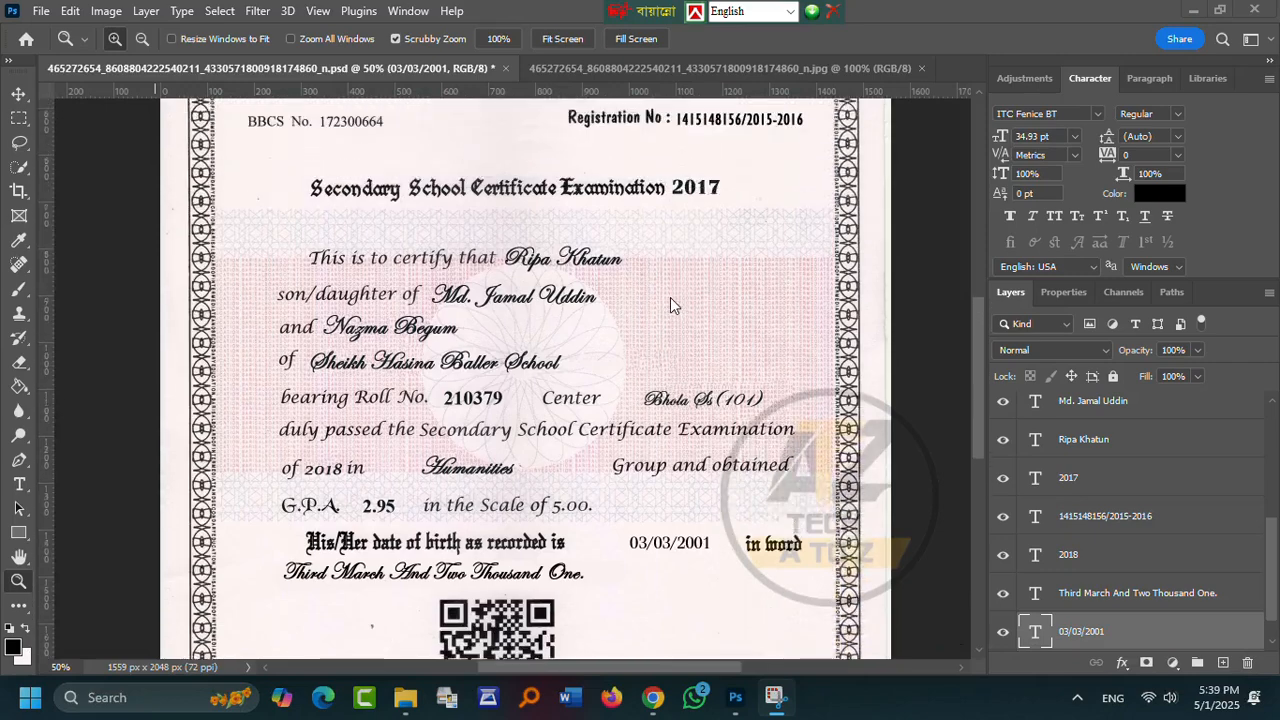
{"action": "scroll", "coordinate": [670, 316], "scroll_direction": "up", "scroll_amount": 4}
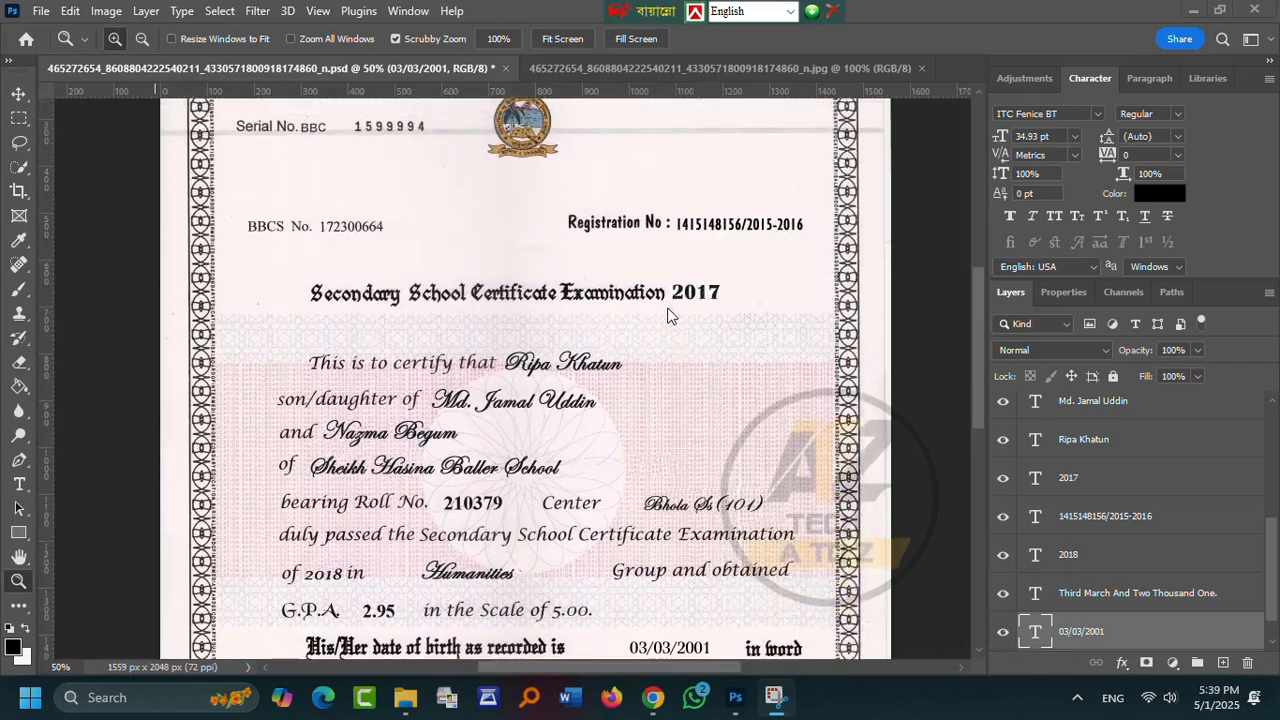